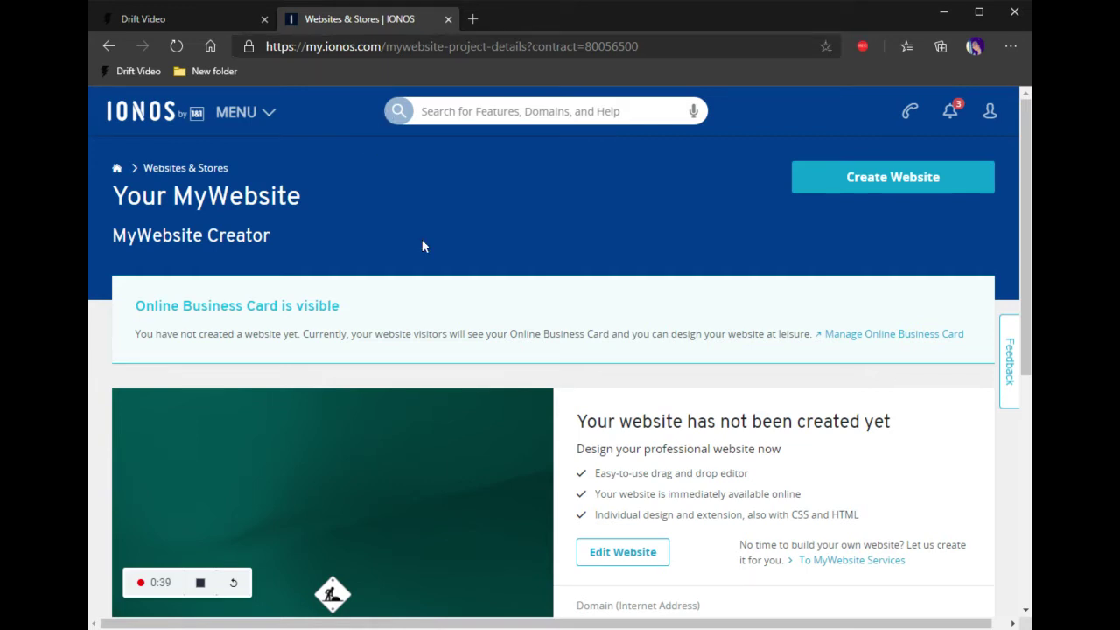
Start creating a new MyWebsite website and proceed to the website title stage of the setup.
{"action": "left_click", "coordinate": [236, 112]}
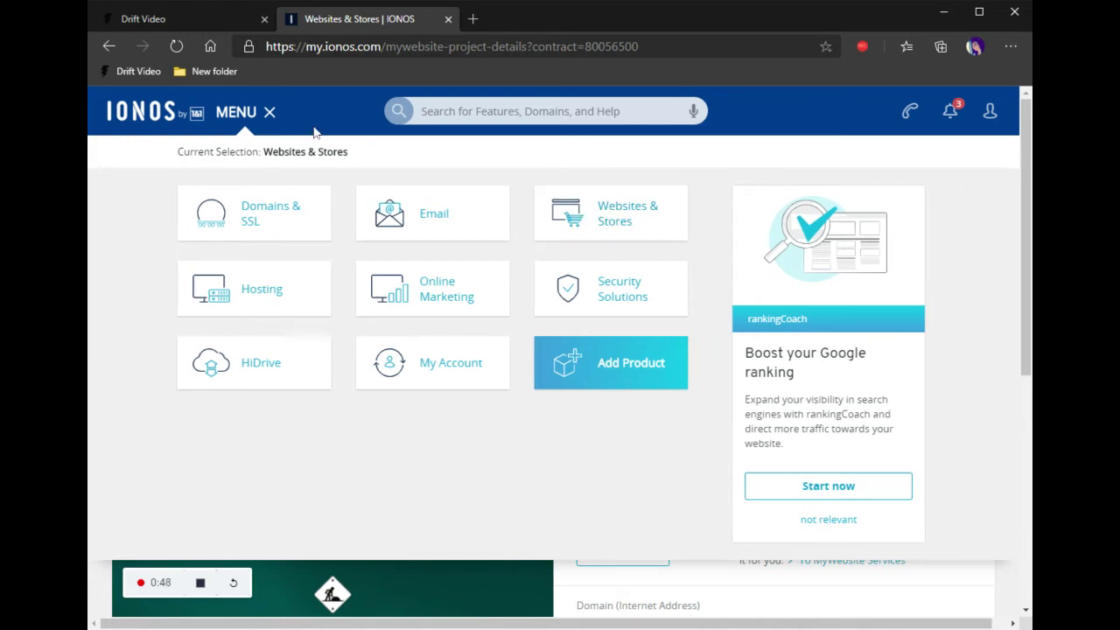
{"action": "left_click", "coordinate": [262, 112]}
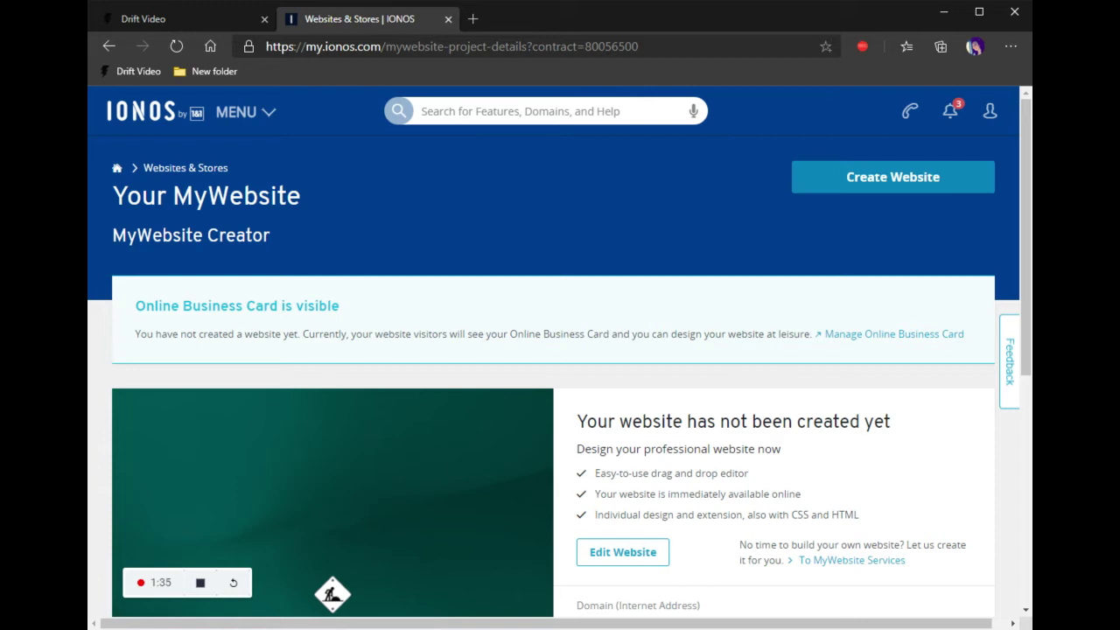
{"action": "left_click", "coordinate": [963, 187]}
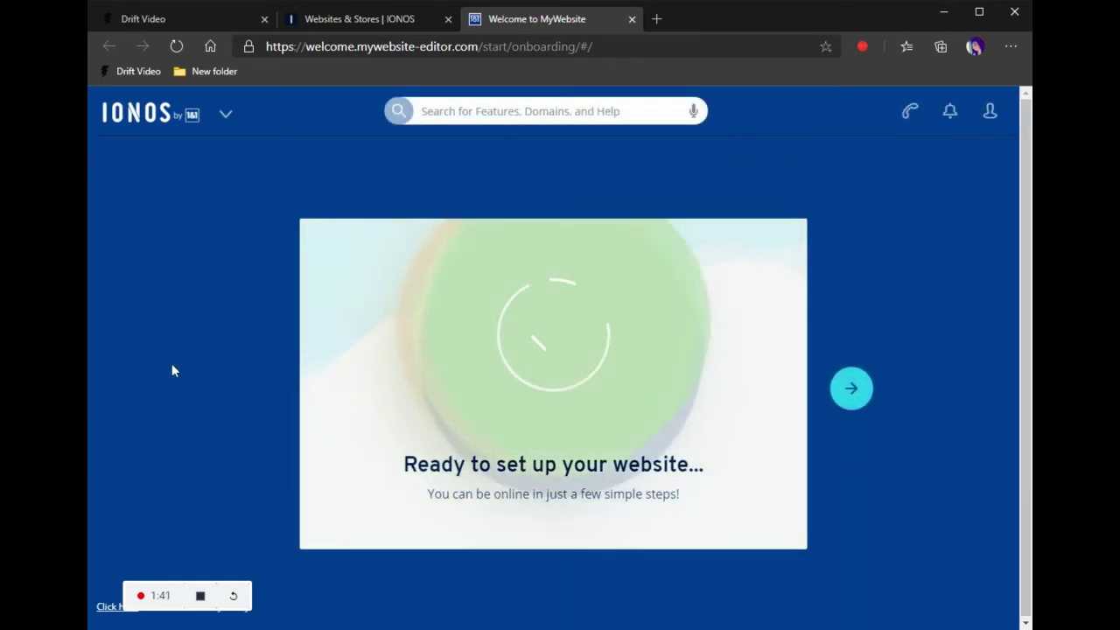
{"action": "left_click", "coordinate": [843, 389]}
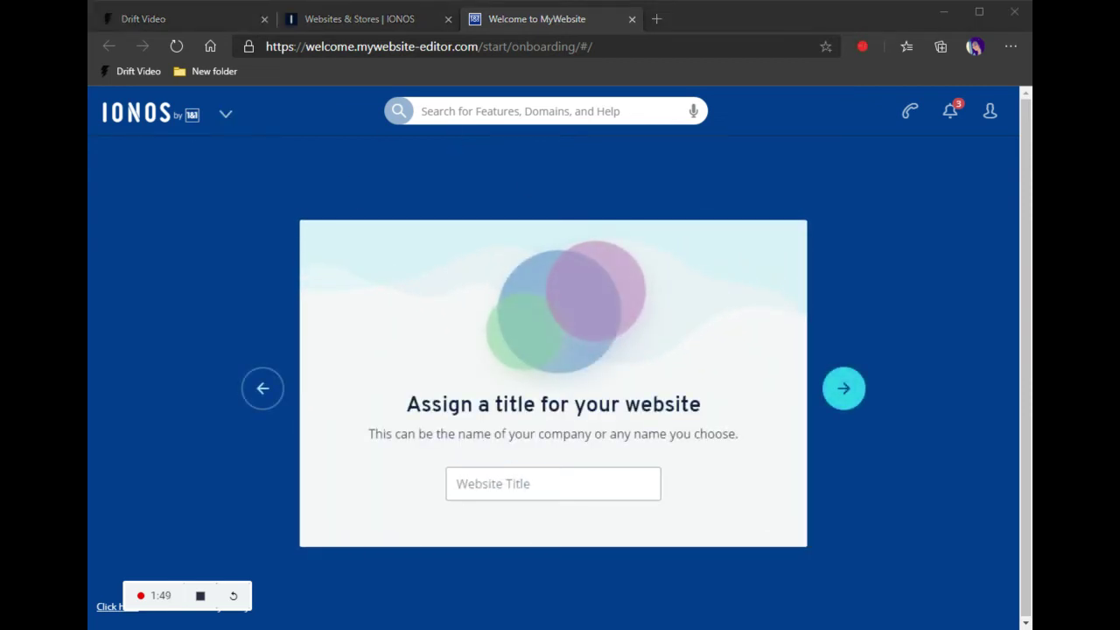
{"action": "left_click", "coordinate": [920, 190]}
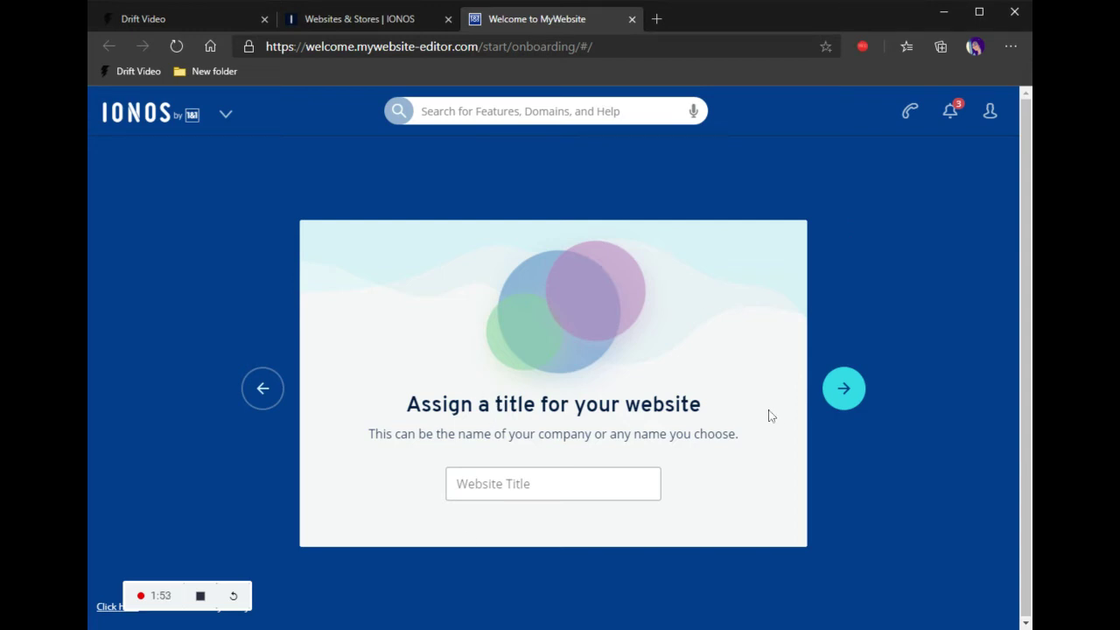
Set the website title to the owner's first name followed by "'s Dog Walking" and continue to the industry question.
{"action": "left_click", "coordinate": [541, 517]}
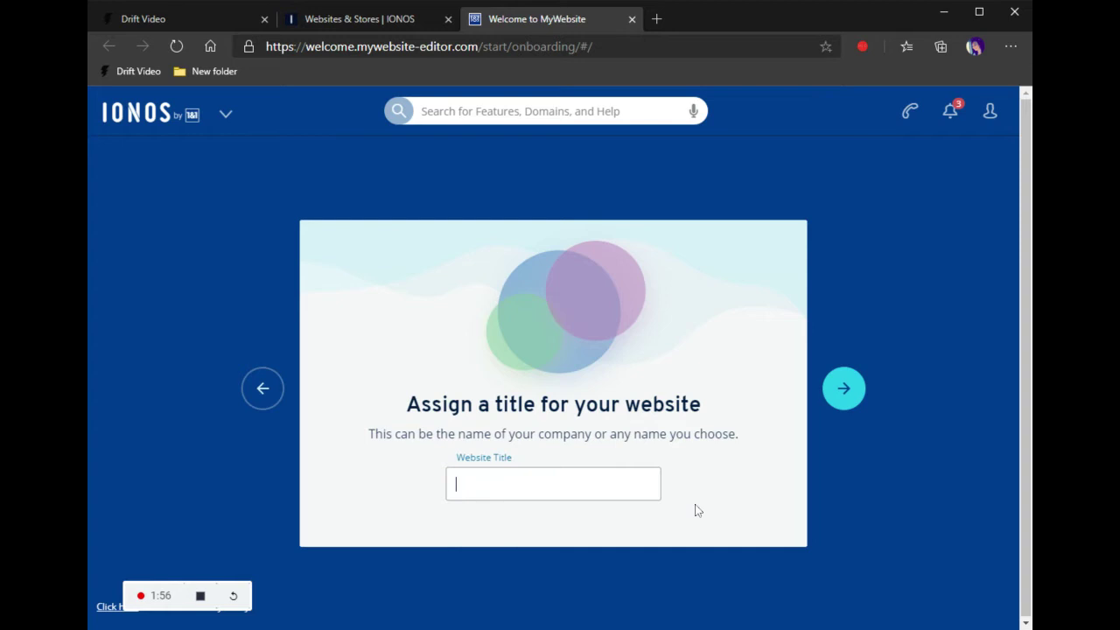
{"action": "type", "text": "Aimee'"}
{"action": "key", "text": "BackSpace"}
{"action": "type", "text": "'s Dog "}
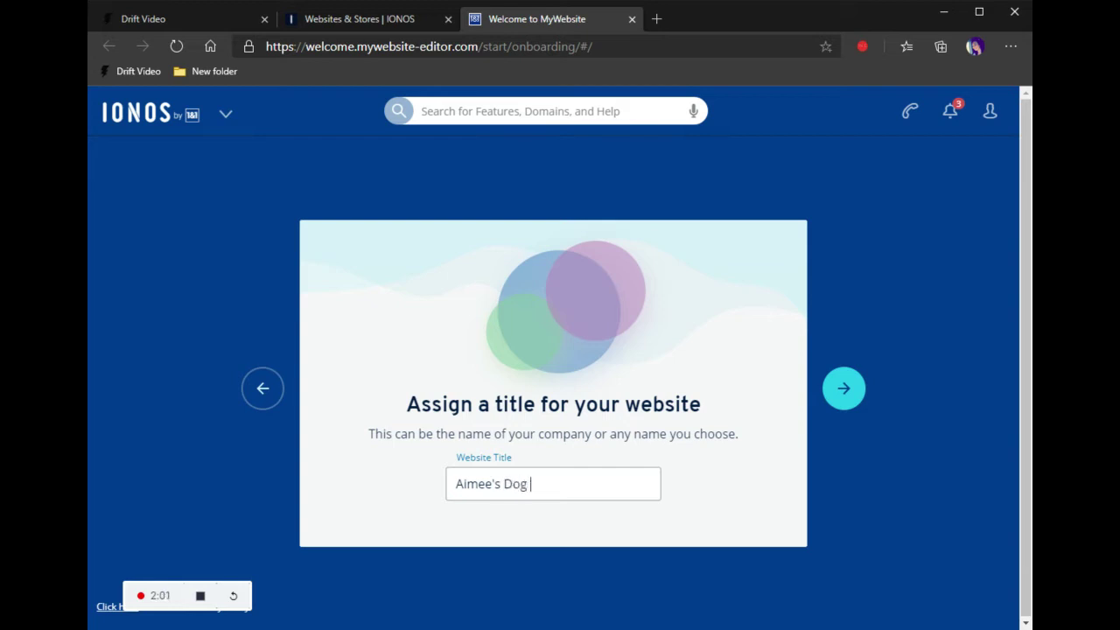
{"action": "type", "text": "Walking"}
{"action": "left_click", "coordinate": [843, 390]}
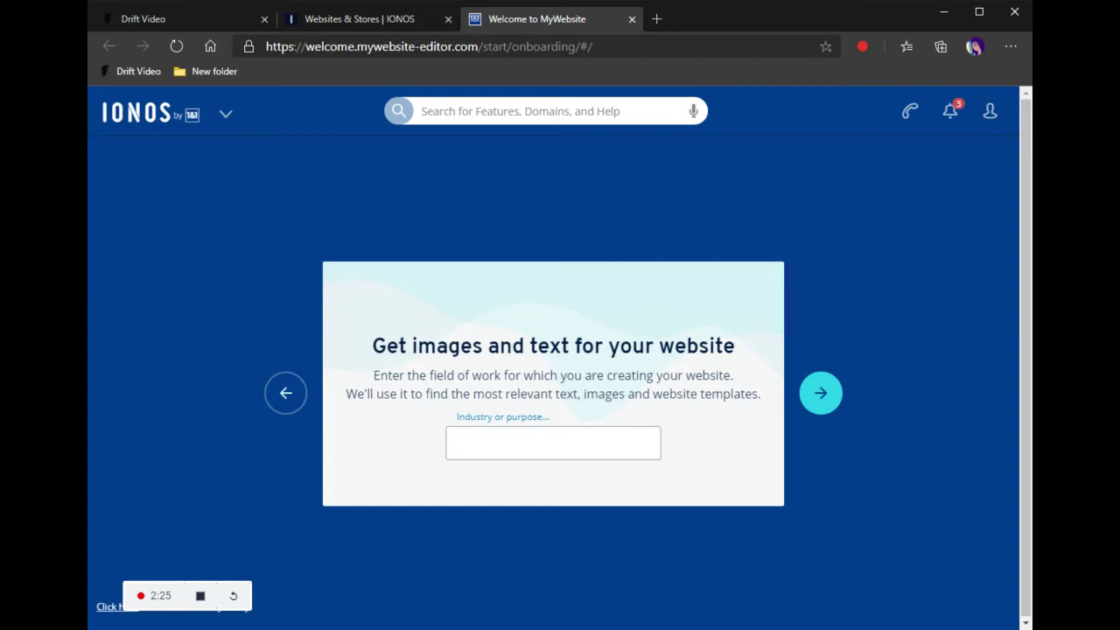
Try the industry searches "church" and "communi", clearing the entry after each one.
{"action": "type", "text": "church"}
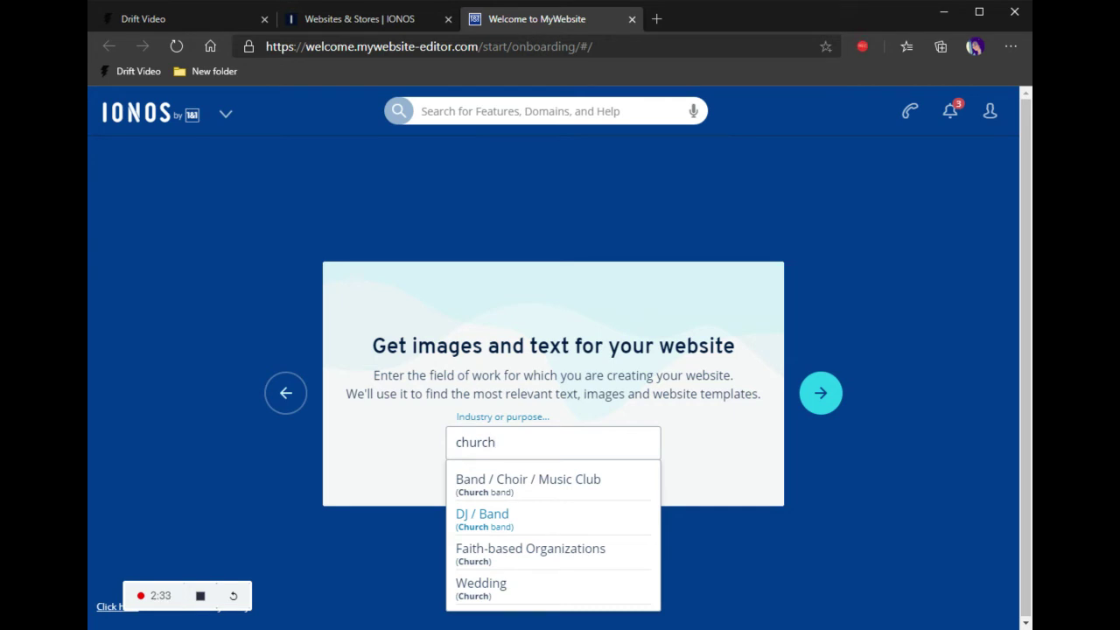
{"action": "key", "text": "BackSpace"}
{"action": "key", "text": "BackSpace"}
{"action": "key", "text": "BackSpace"}
{"action": "key", "text": "BackSpace"}
{"action": "key", "text": "BackSpace"}
{"action": "key", "text": "BackSpace"}
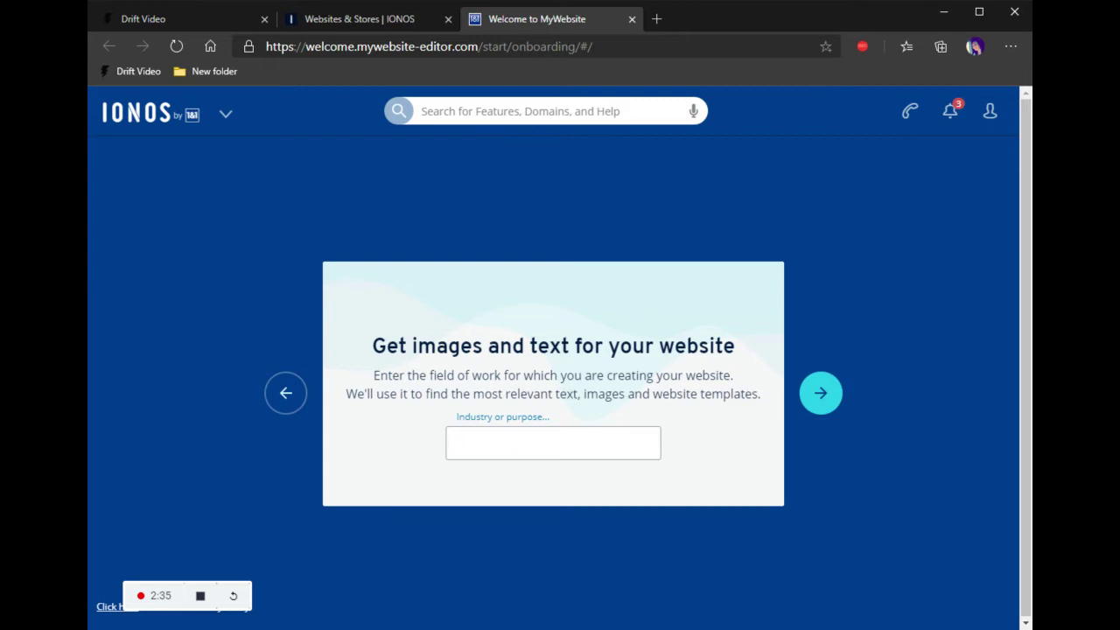
{"action": "type", "text": "communi"}
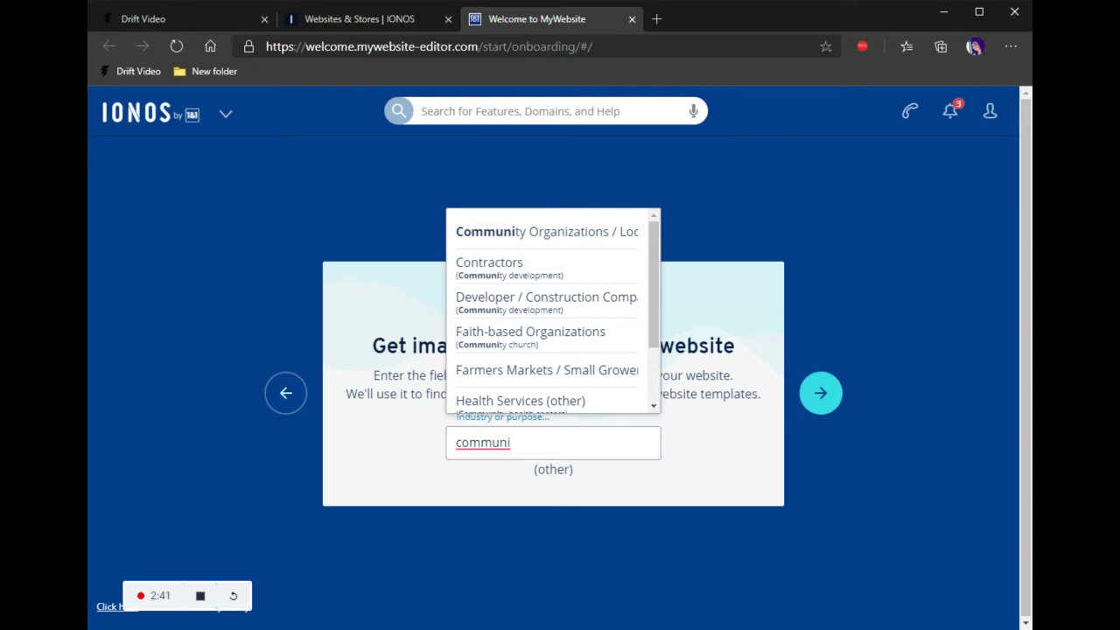
{"action": "key", "text": "BackSpace"}
{"action": "key", "text": "BackSpace"}
{"action": "key", "text": "BackSpace"}
{"action": "key", "text": "BackSpace"}
{"action": "key", "text": "BackSpace"}
{"action": "key", "text": "BackSpace"}
{"action": "key", "text": "BackSpace"}
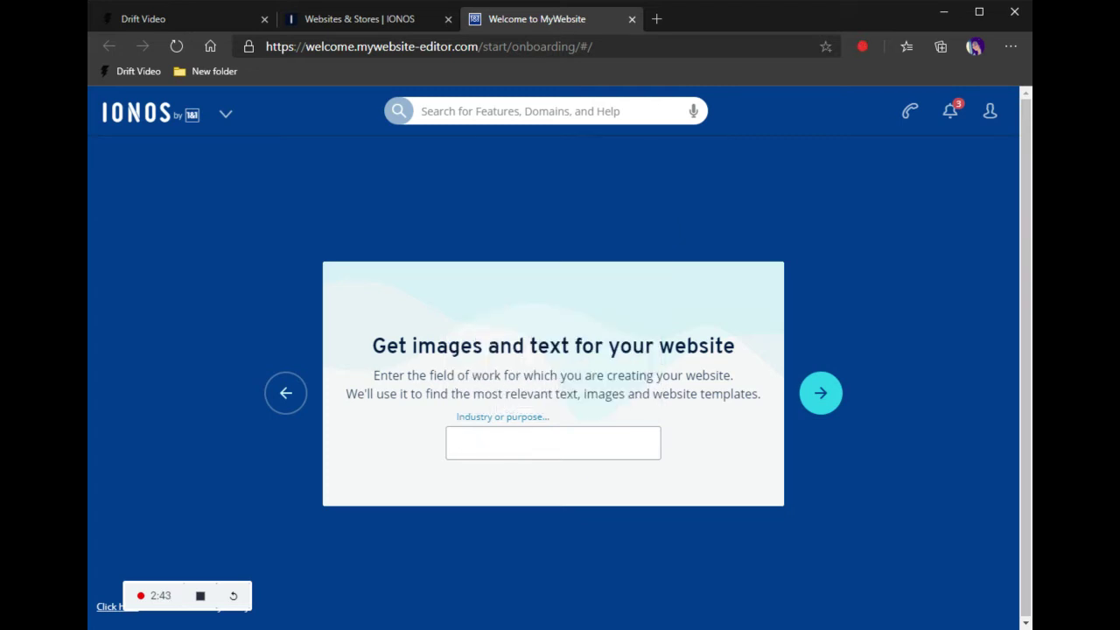
Set the industry to Pet Care (Pet Grooming / Walking Services) by searching "dog walki", and proceed to template selection for the full website.
{"action": "type", "text": "dog walki"}
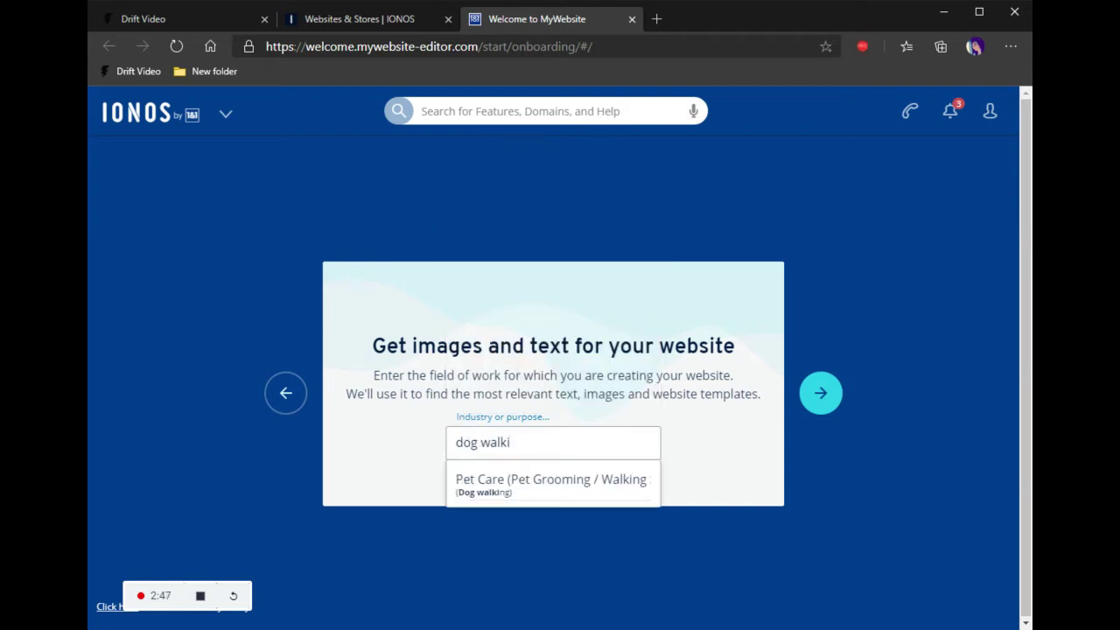
{"action": "left_click", "coordinate": [630, 493]}
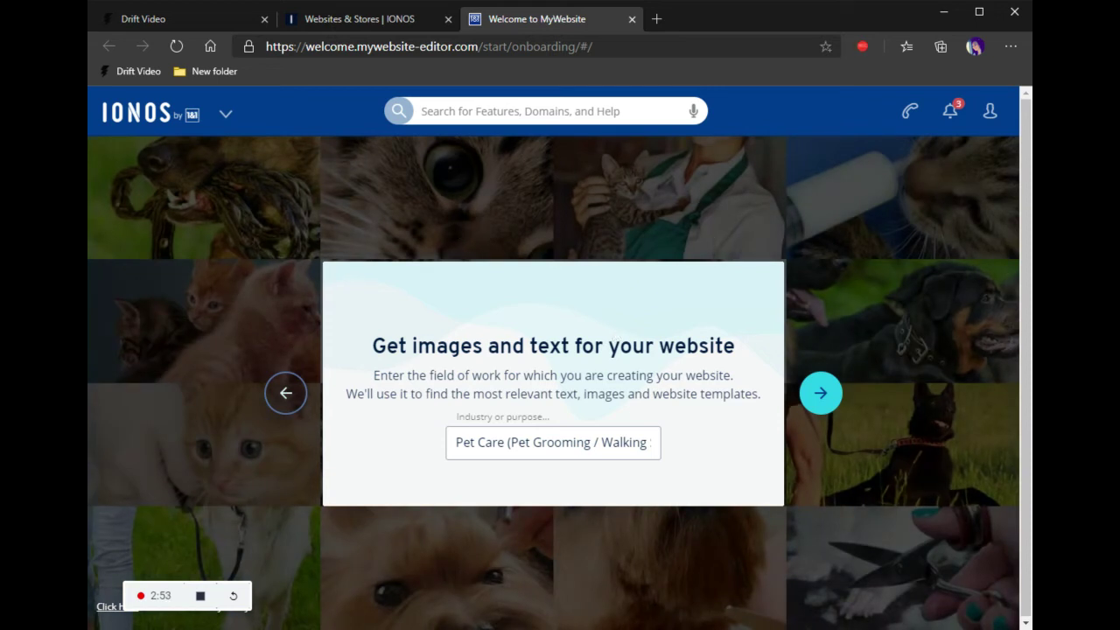
{"action": "left_click", "coordinate": [822, 395]}
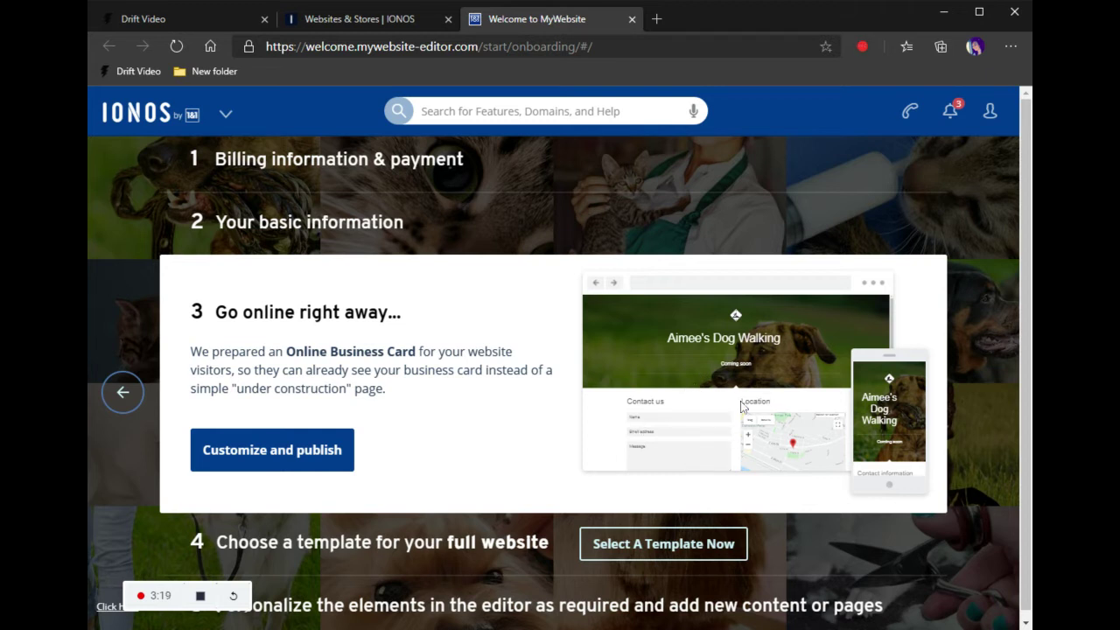
{"action": "left_click", "coordinate": [658, 546]}
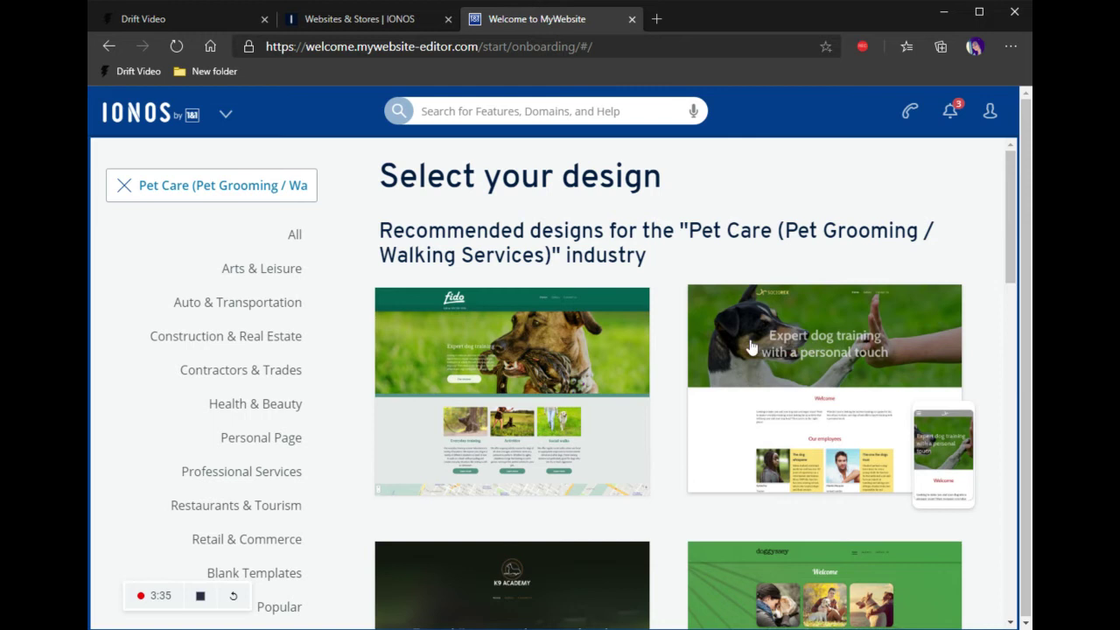
Browse the designs recommended for the pet care industry and the list of design categories.
{"action": "scroll", "coordinate": [783, 350], "scroll_direction": "down", "scroll_amount": 3}
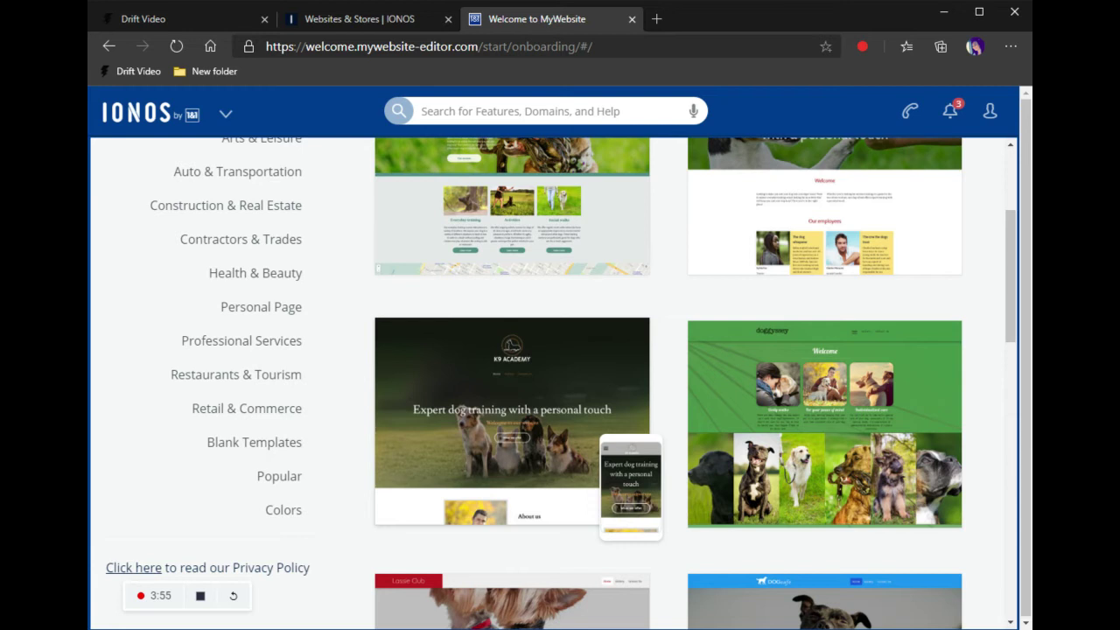
{"action": "scroll", "coordinate": [628, 338], "scroll_direction": "up", "scroll_amount": 3}
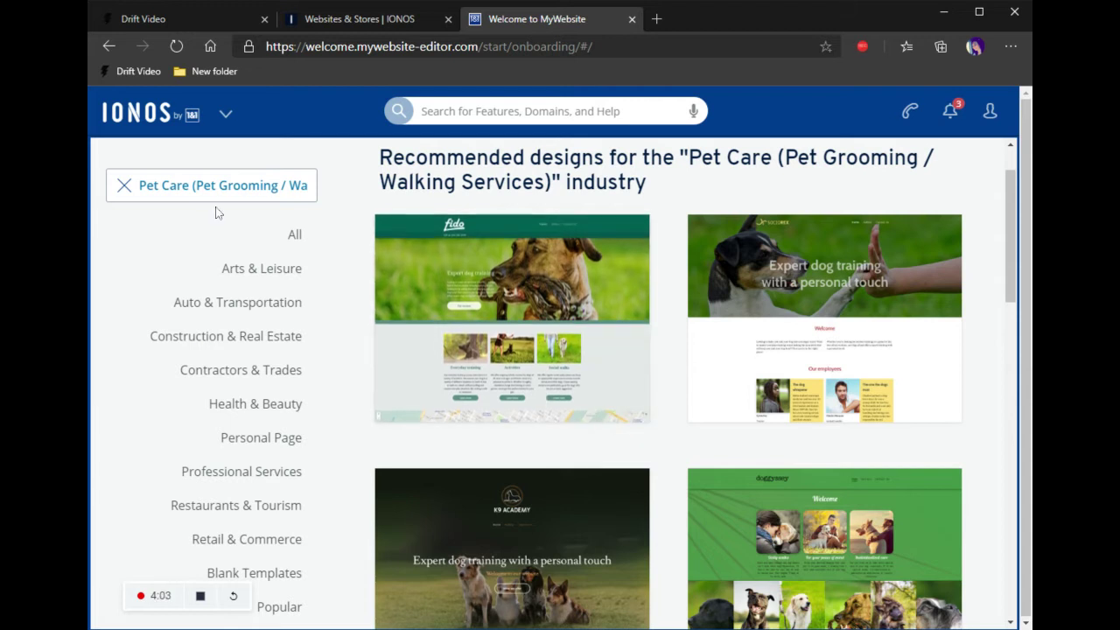
{"action": "scroll", "coordinate": [464, 418], "scroll_direction": "down", "scroll_amount": 1}
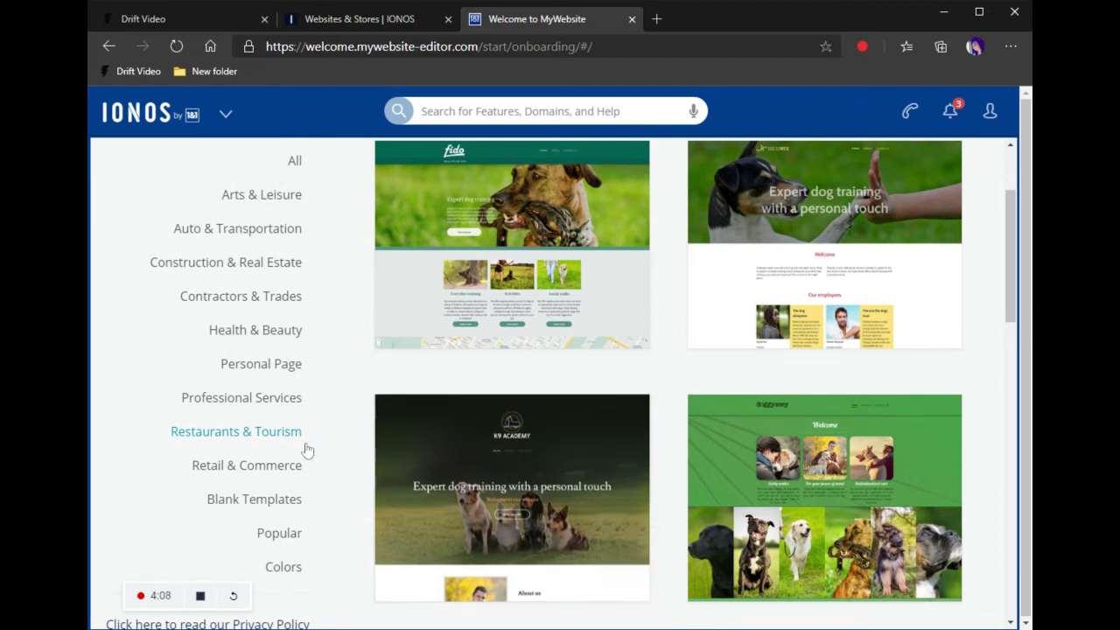
Show the Personal Page designs and look through them.
{"action": "left_click", "coordinate": [251, 364]}
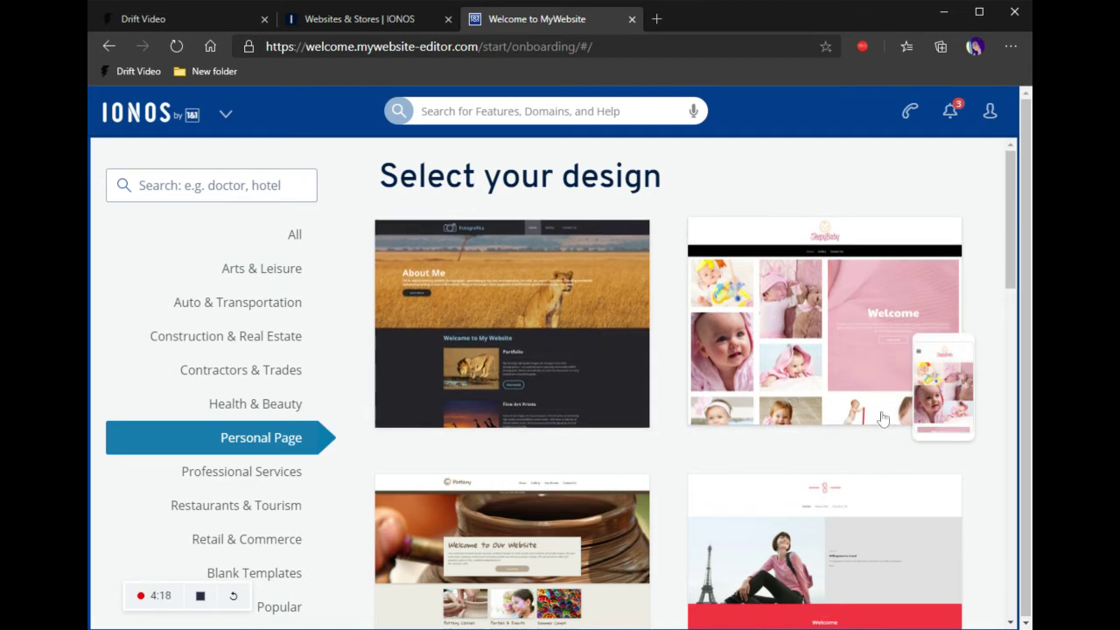
{"action": "scroll", "coordinate": [770, 320], "scroll_direction": "down", "scroll_amount": 3}
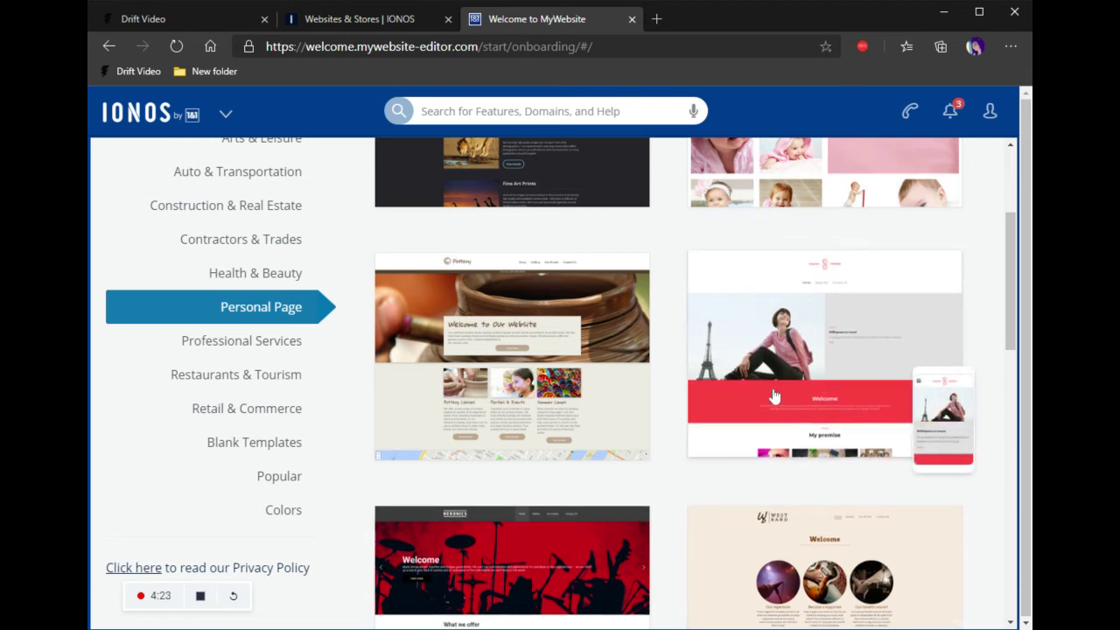
{"action": "scroll", "coordinate": [785, 387], "scroll_direction": "up", "scroll_amount": 3}
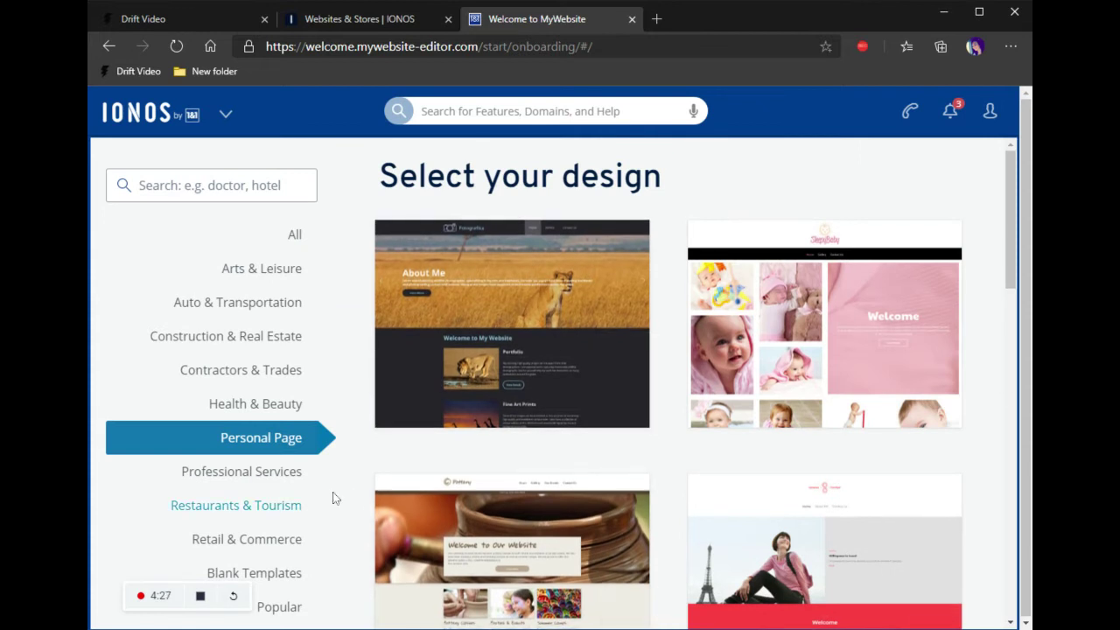
Show the Professional Services designs and look through the whole list.
{"action": "scroll", "coordinate": [240, 475], "scroll_direction": "down", "scroll_amount": 2}
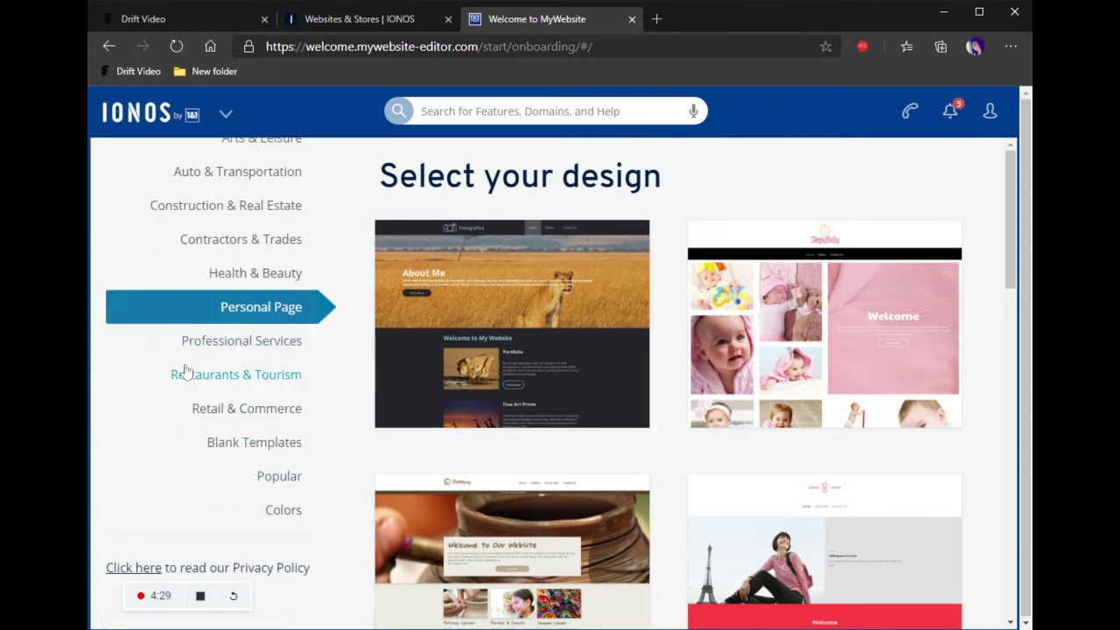
{"action": "left_click", "coordinate": [215, 348]}
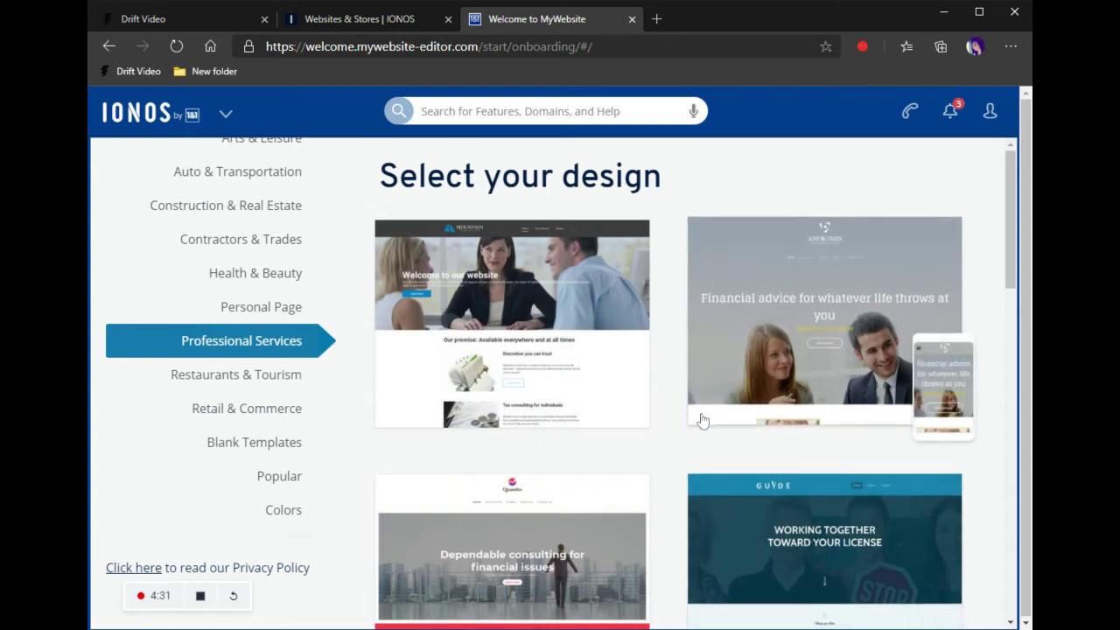
{"action": "scroll", "coordinate": [544, 433], "scroll_direction": "down", "scroll_amount": 1}
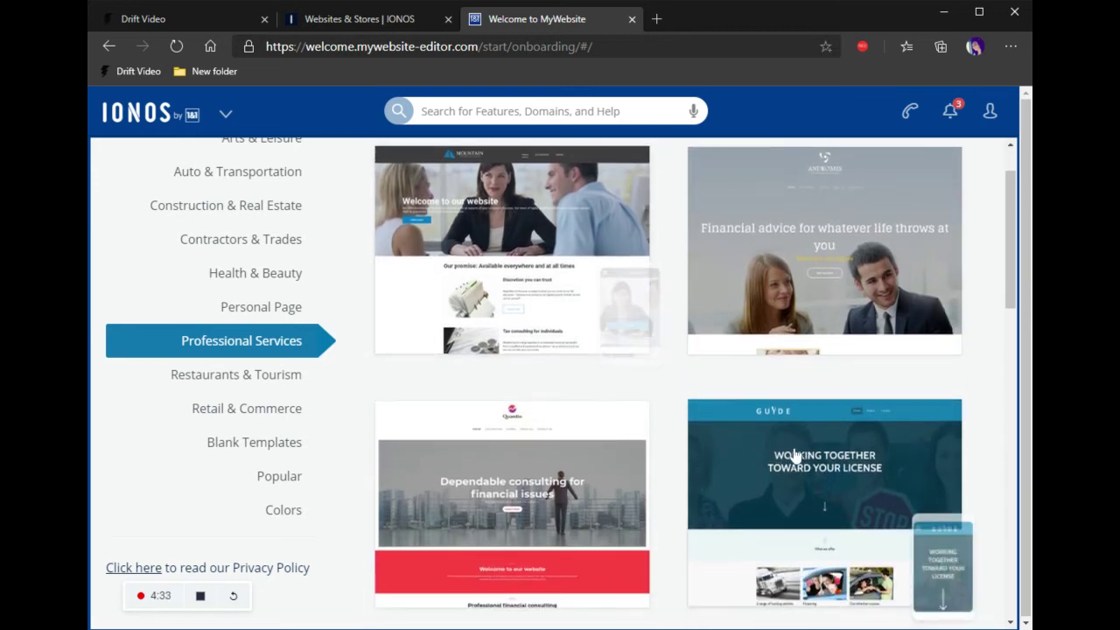
{"action": "scroll", "coordinate": [804, 439], "scroll_direction": "down", "scroll_amount": 1}
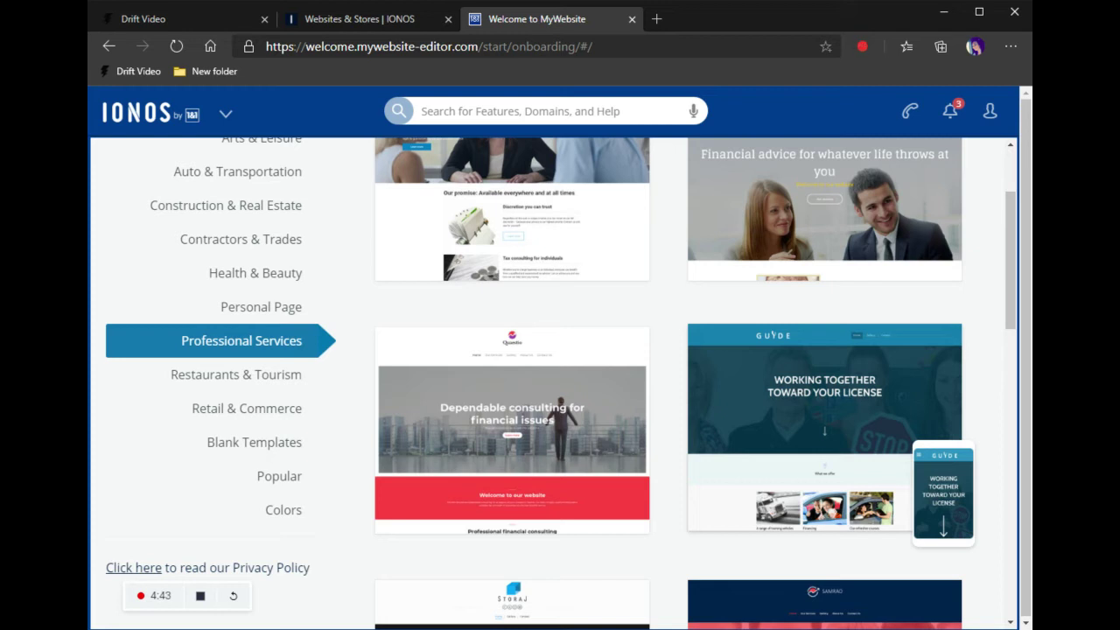
{"action": "scroll", "coordinate": [874, 560], "scroll_direction": "down", "scroll_amount": 10}
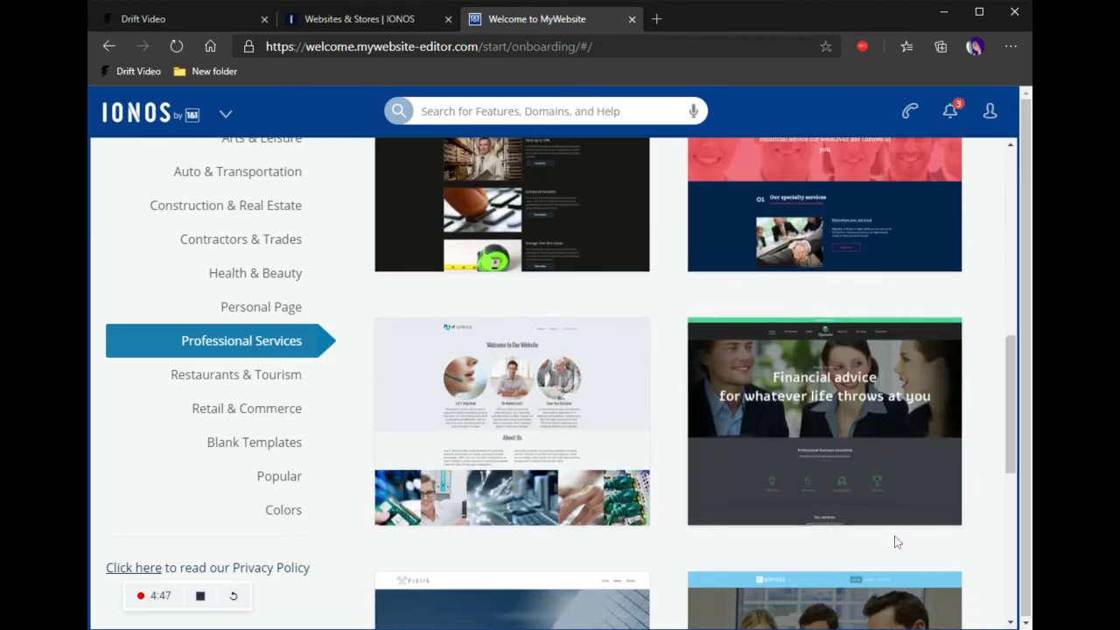
{"action": "scroll", "coordinate": [892, 537], "scroll_direction": "down", "scroll_amount": 5}
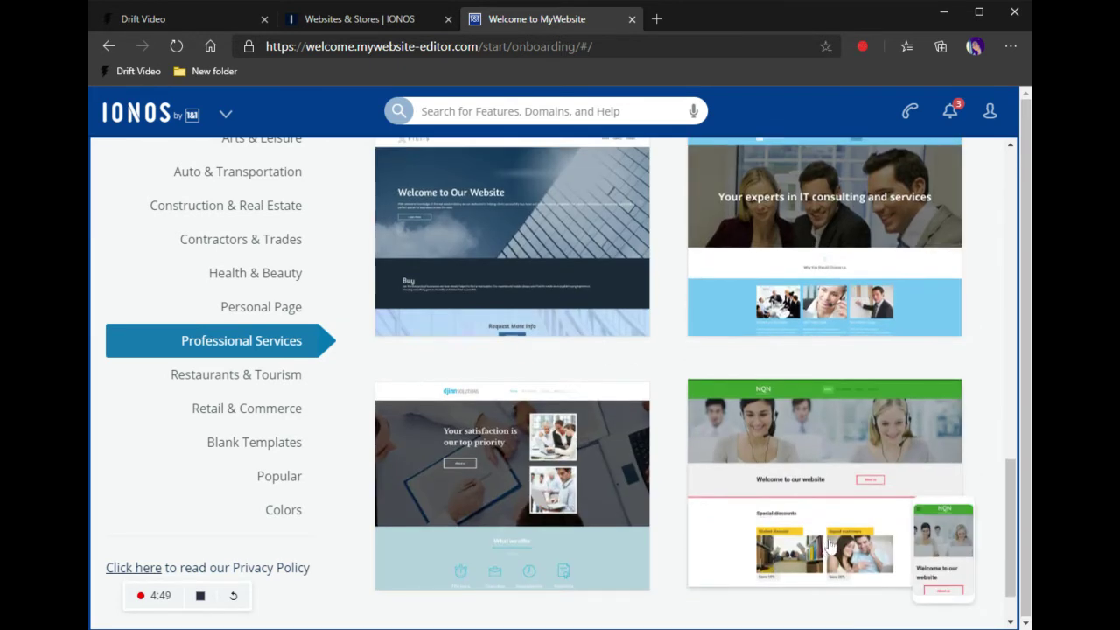
{"action": "scroll", "coordinate": [787, 538], "scroll_direction": "down", "scroll_amount": 2}
Open the Quaestio financial advice design in a full preview and examine its home page down to the footer.
{"action": "scroll", "coordinate": [814, 437], "scroll_direction": "up", "scroll_amount": 5}
{"action": "left_click", "coordinate": [797, 308]}
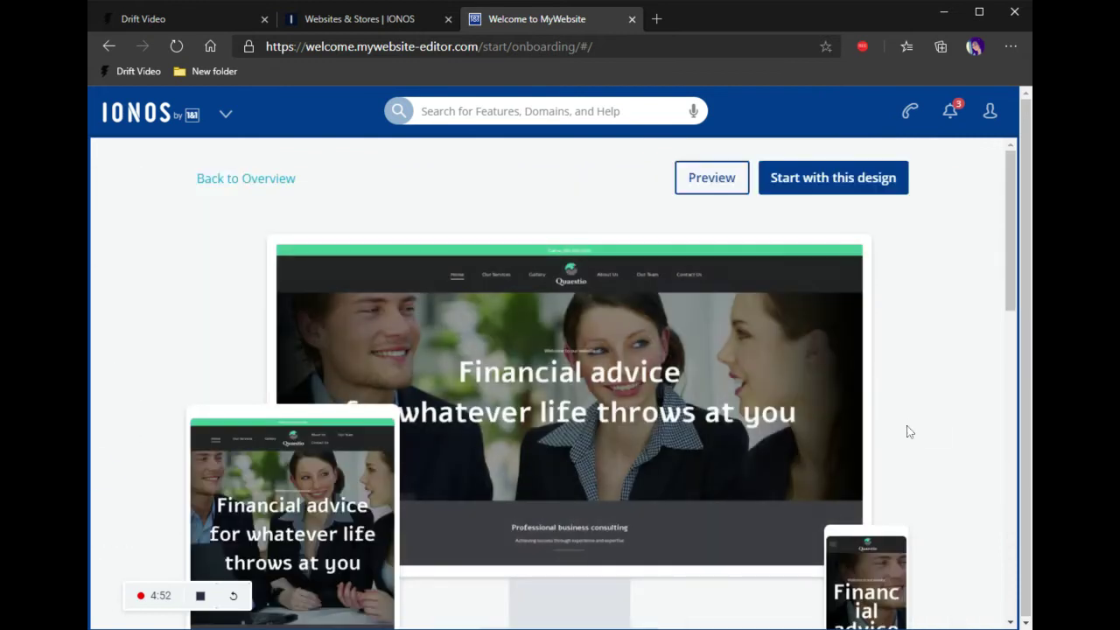
{"action": "left_click", "coordinate": [539, 390]}
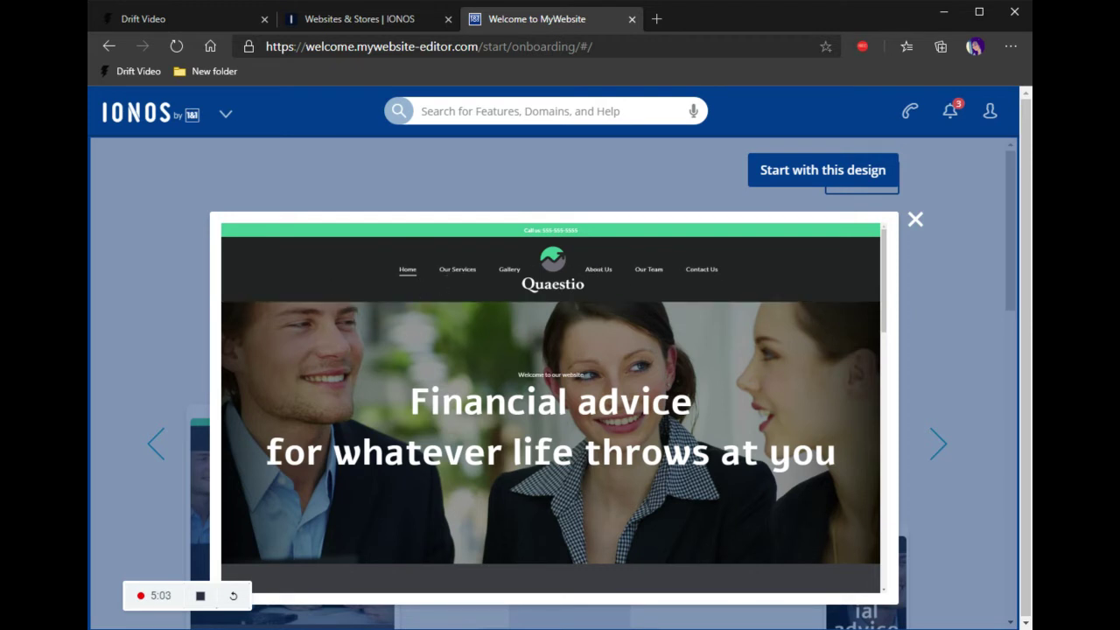
{"action": "scroll", "coordinate": [512, 439], "scroll_direction": "down", "scroll_amount": 10}
{"action": "scroll", "coordinate": [873, 513], "scroll_direction": "down", "scroll_amount": 5}
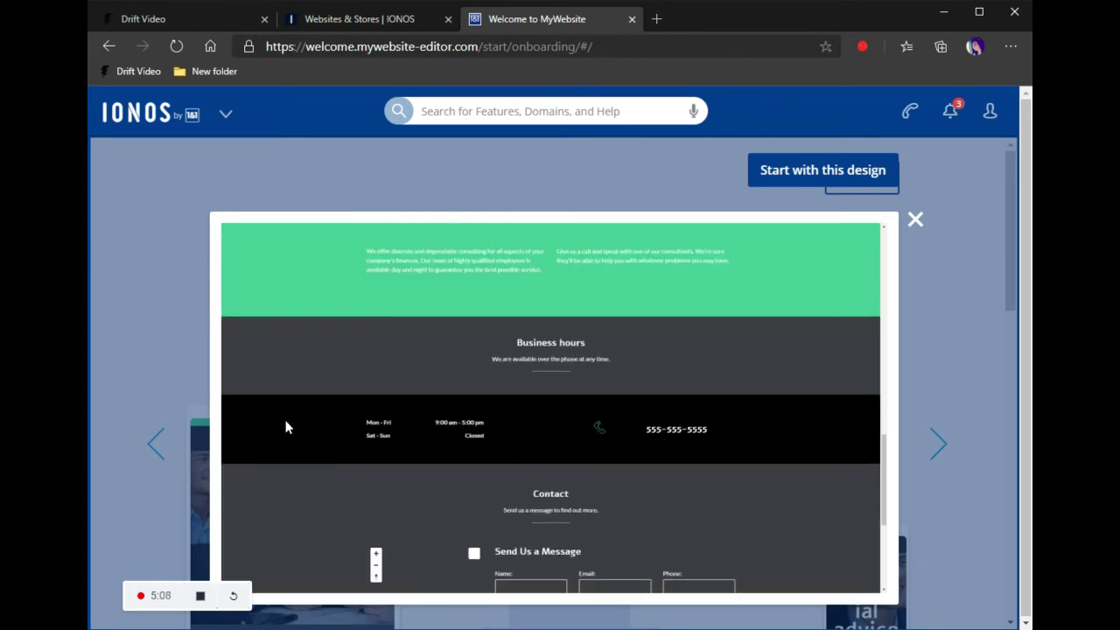
{"action": "scroll", "coordinate": [687, 440], "scroll_direction": "down", "scroll_amount": 3}
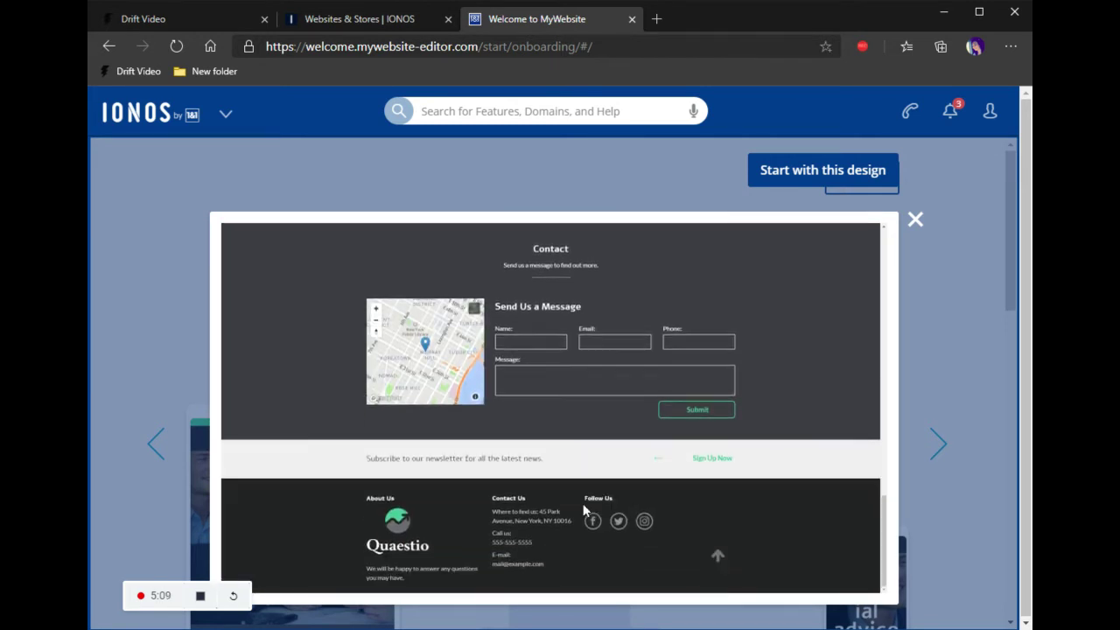
{"action": "scroll", "coordinate": [583, 503], "scroll_direction": "up", "scroll_amount": 15}
{"action": "scroll", "coordinate": [506, 297], "scroll_direction": "up", "scroll_amount": 3}
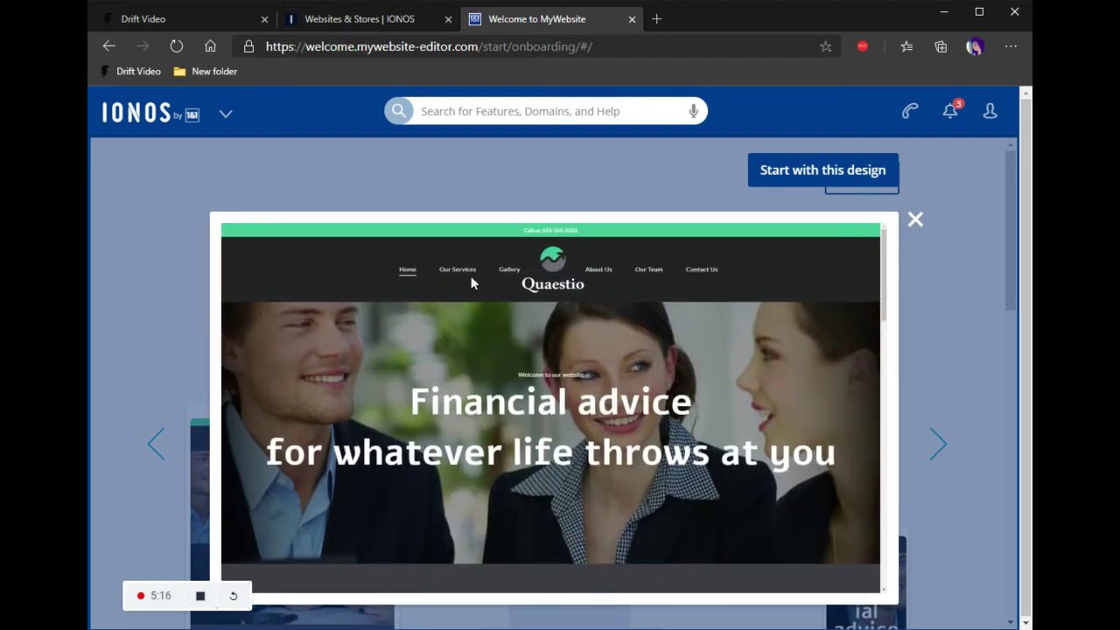
Open the Our Services page in the Quaestio preview and examine it down to the footer.
{"action": "left_click", "coordinate": [468, 274]}
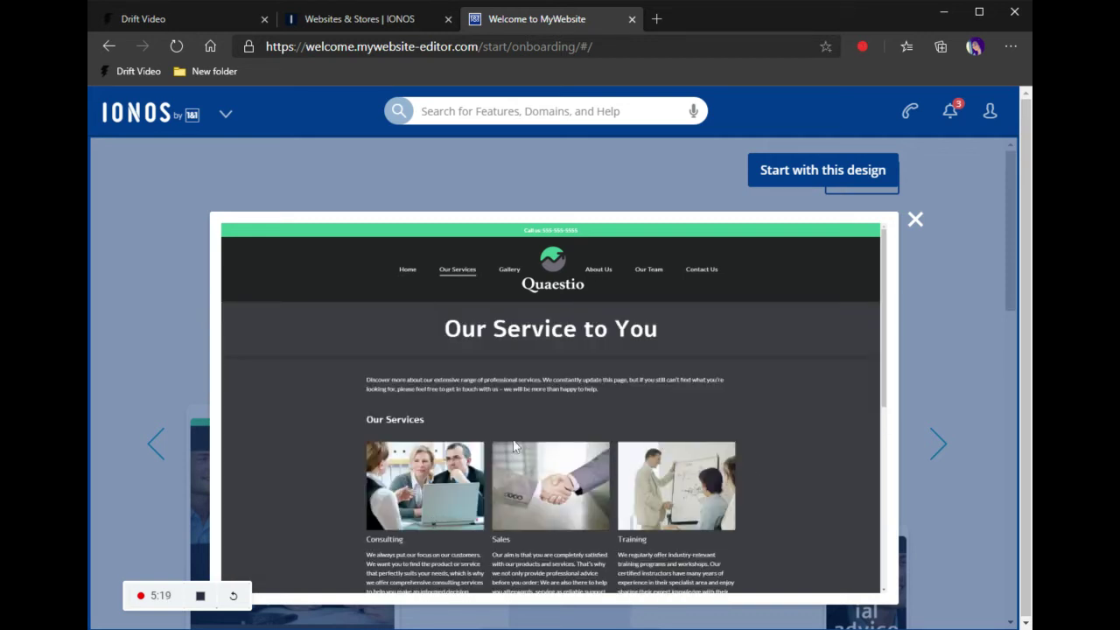
{"action": "scroll", "coordinate": [446, 475], "scroll_direction": "down", "scroll_amount": 2}
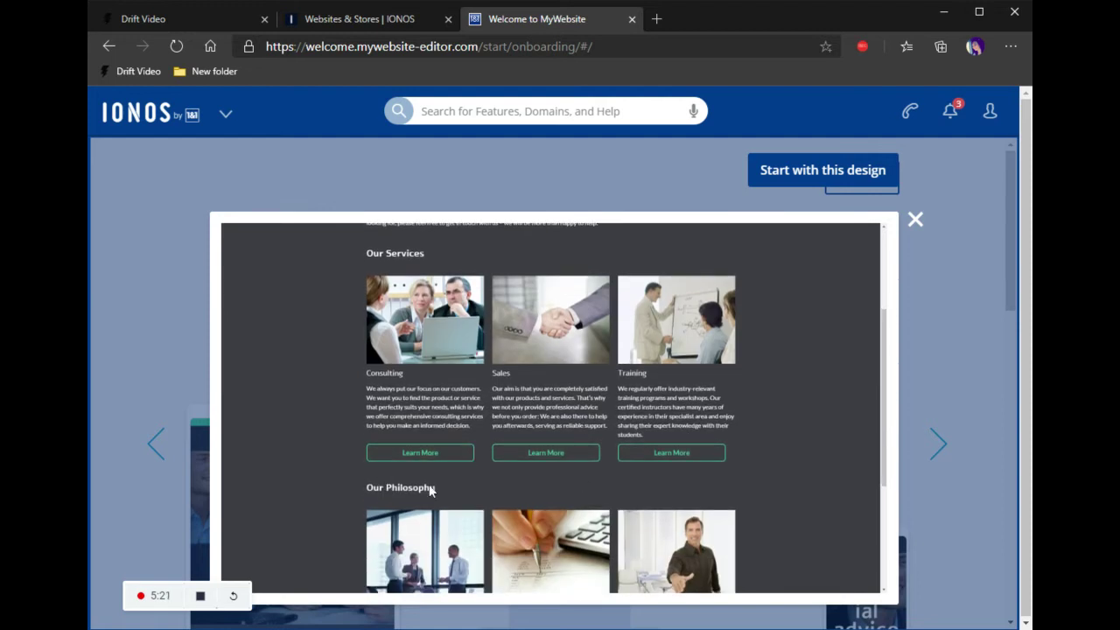
{"action": "scroll", "coordinate": [431, 490], "scroll_direction": "down", "scroll_amount": 3}
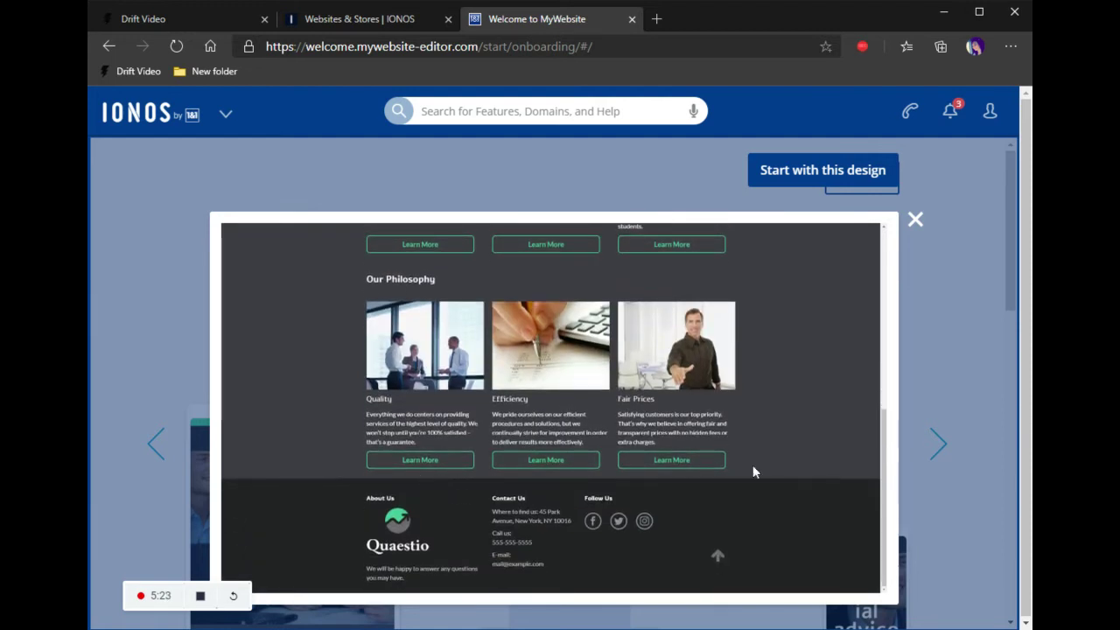
{"action": "scroll", "coordinate": [758, 502], "scroll_direction": "up", "scroll_amount": 6}
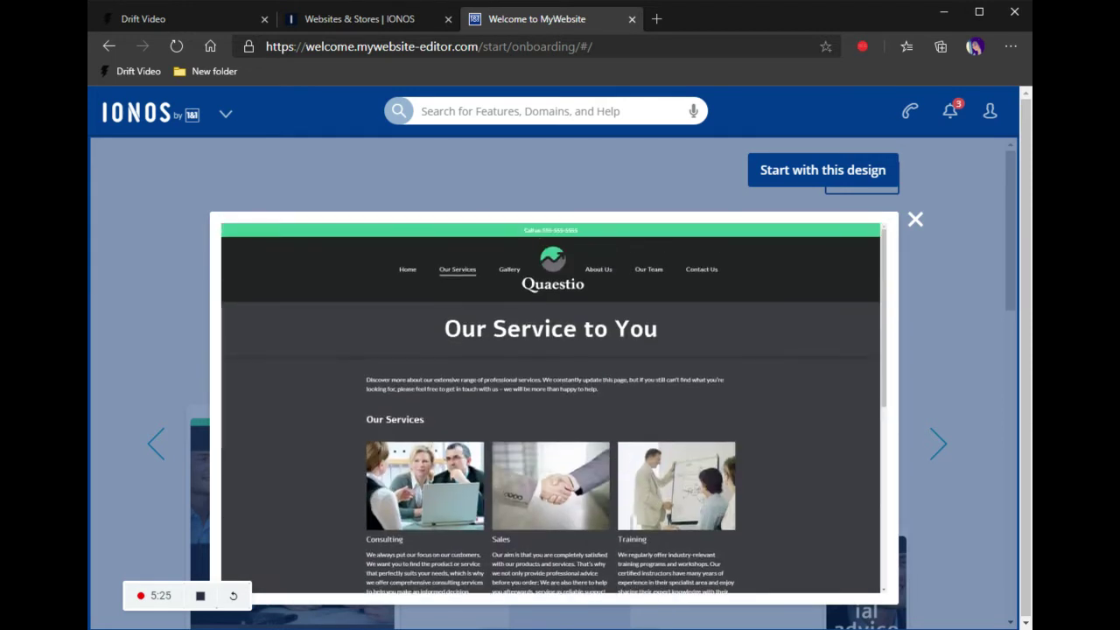
Examine the Gallery page of the Quaestio preview, and return to the design overview.
{"action": "left_click", "coordinate": [517, 273]}
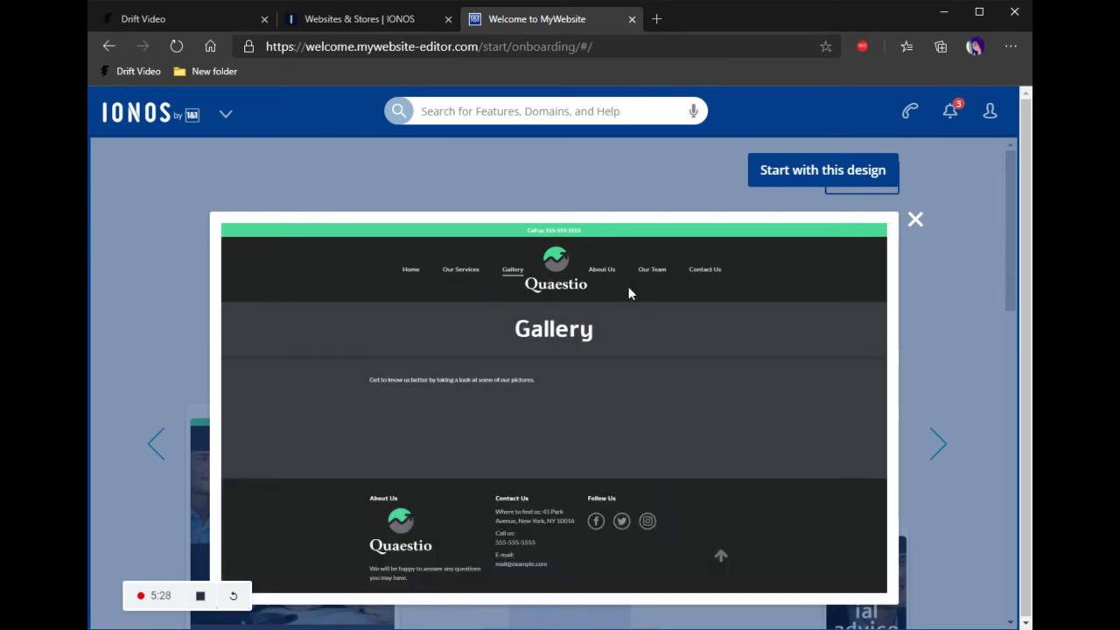
{"action": "scroll", "coordinate": [586, 437], "scroll_direction": "down", "scroll_amount": 5}
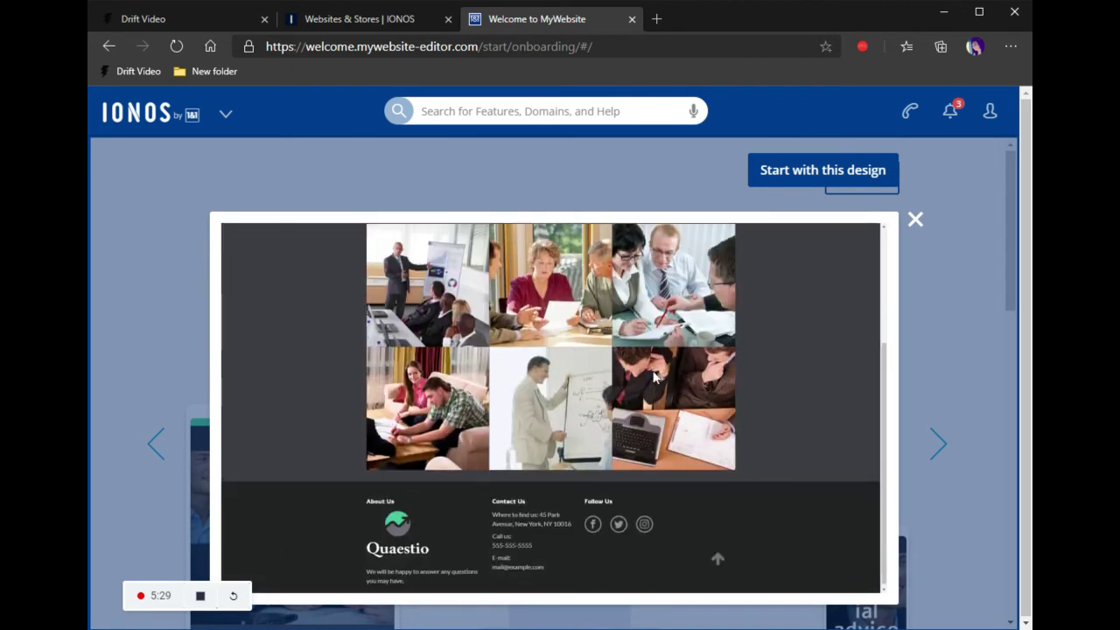
{"action": "scroll", "coordinate": [642, 372], "scroll_direction": "up", "scroll_amount": 5}
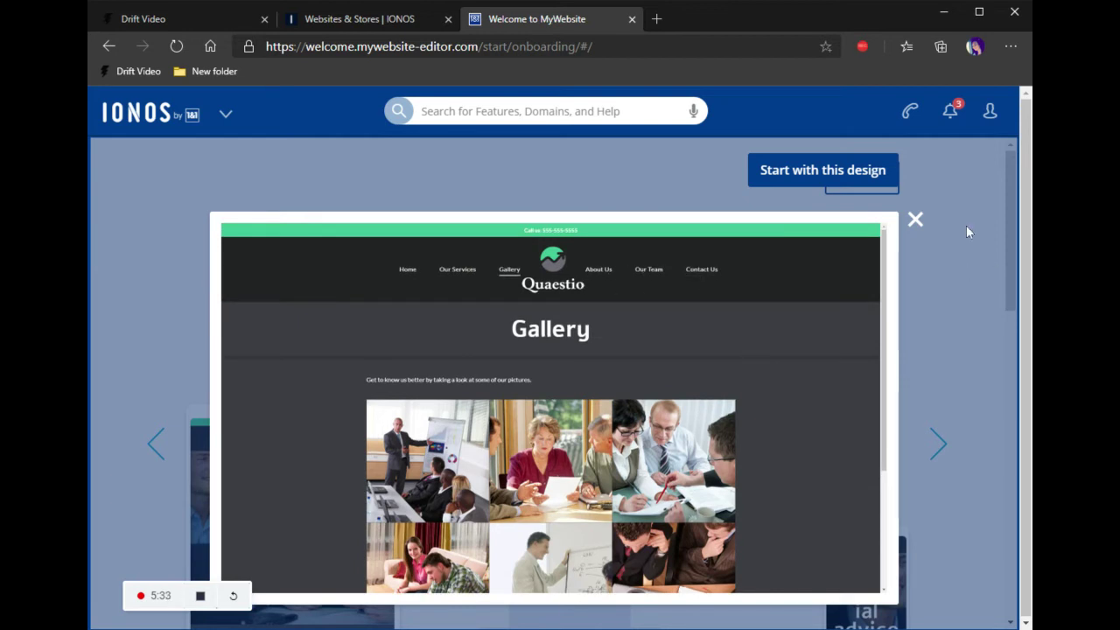
{"action": "left_click", "coordinate": [914, 220]}
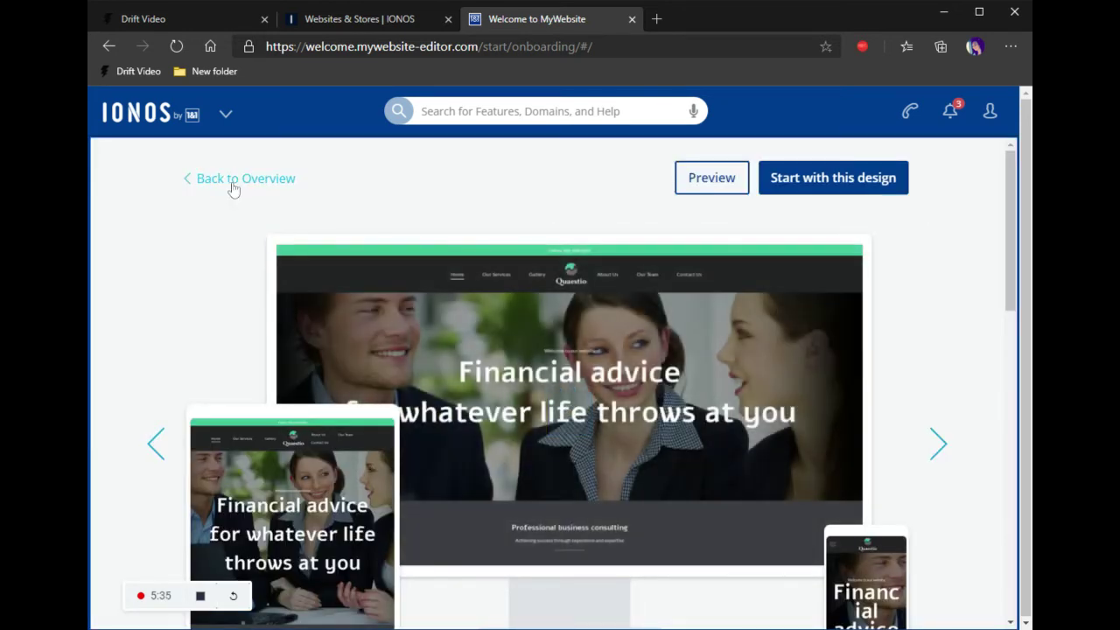
{"action": "left_click", "coordinate": [233, 183]}
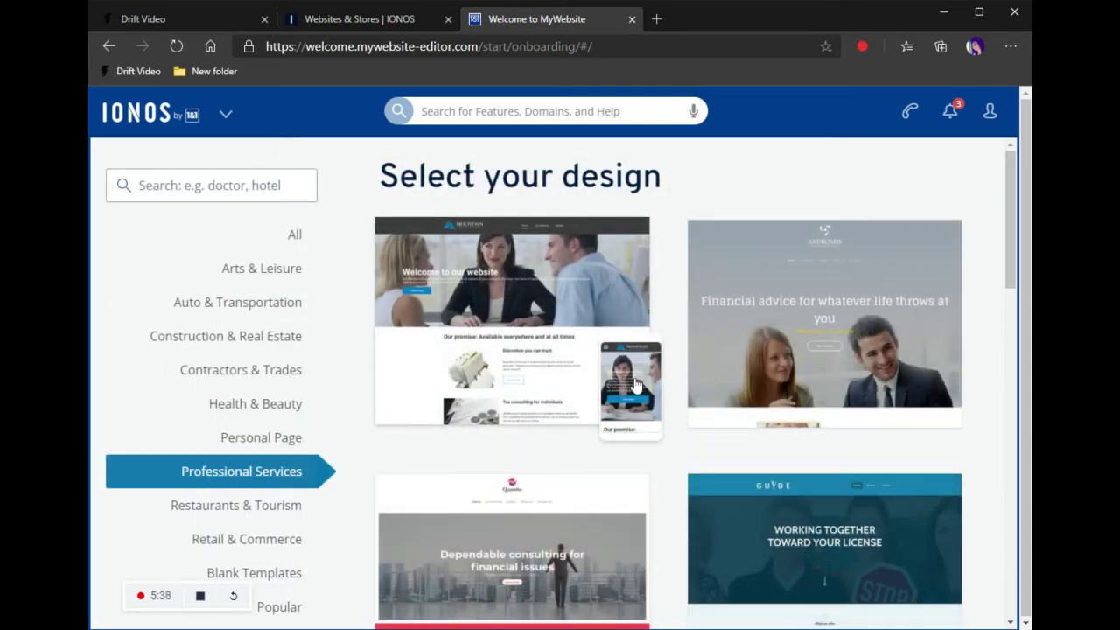
Show the designs by color, filtering them by green and by red.
{"action": "scroll", "coordinate": [647, 420], "scroll_direction": "down", "scroll_amount": 3}
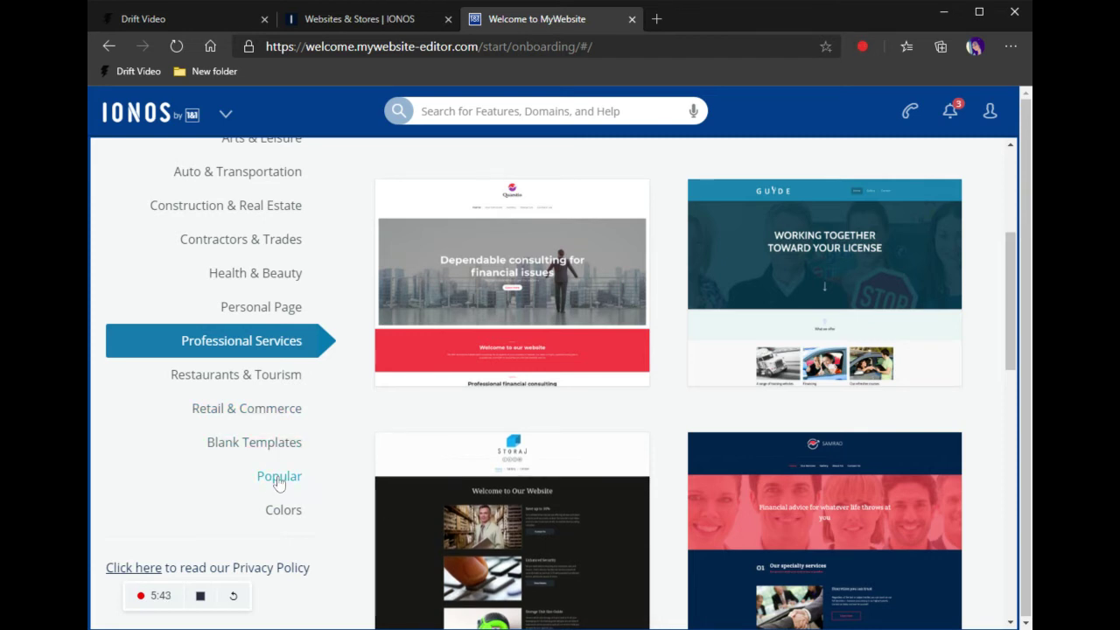
{"action": "left_click", "coordinate": [286, 511]}
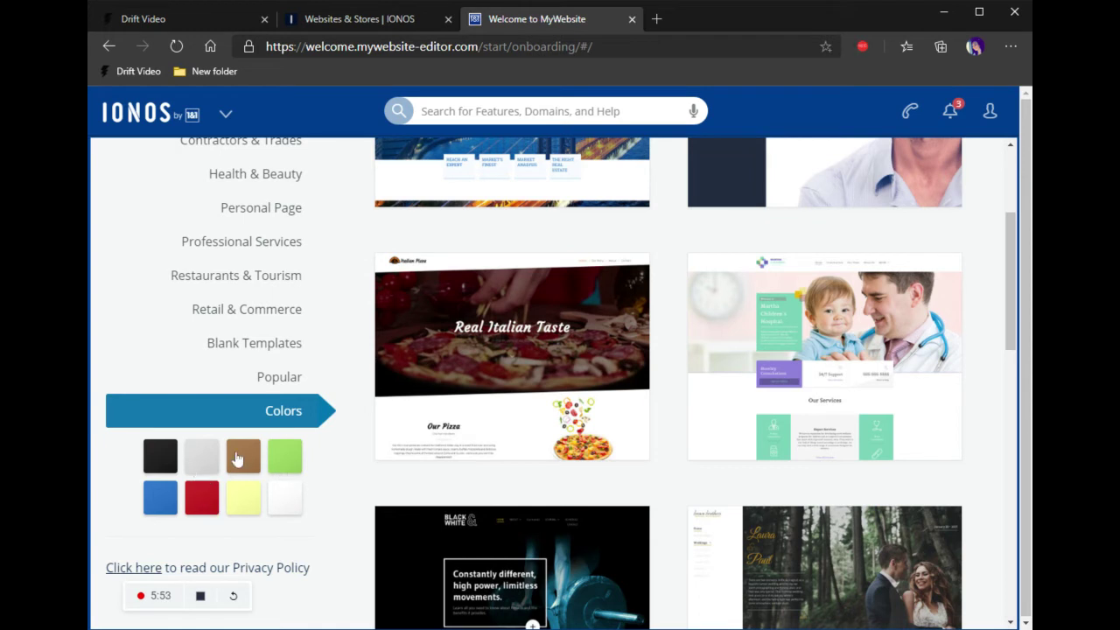
{"action": "left_click", "coordinate": [285, 457]}
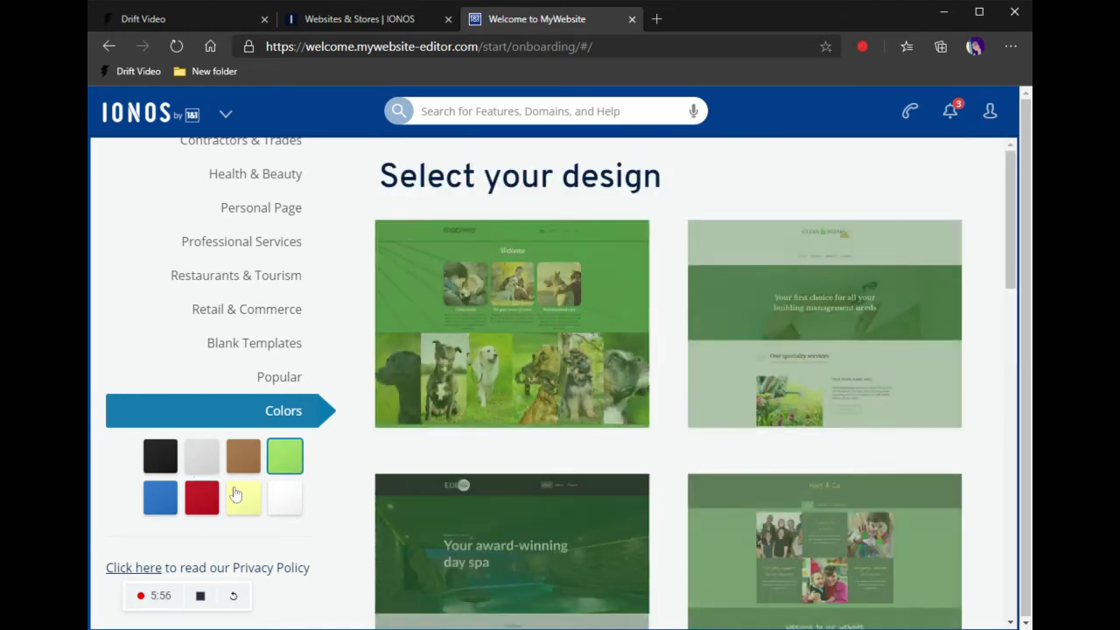
{"action": "left_click", "coordinate": [202, 497]}
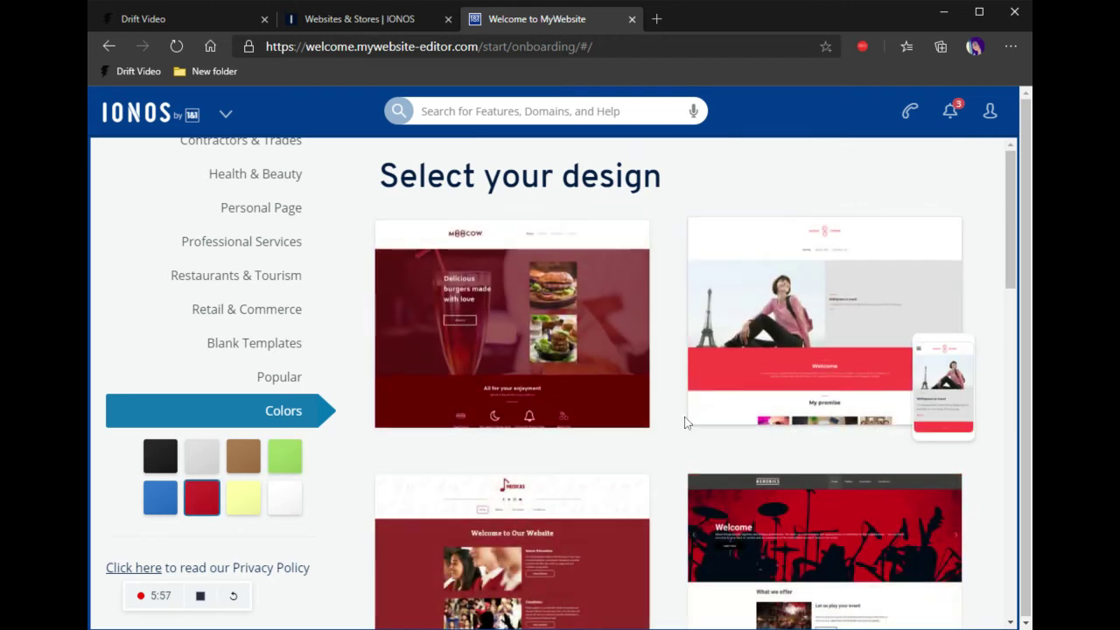
Filter the designs by blue and look through the first page of the list.
{"action": "left_click", "coordinate": [164, 506]}
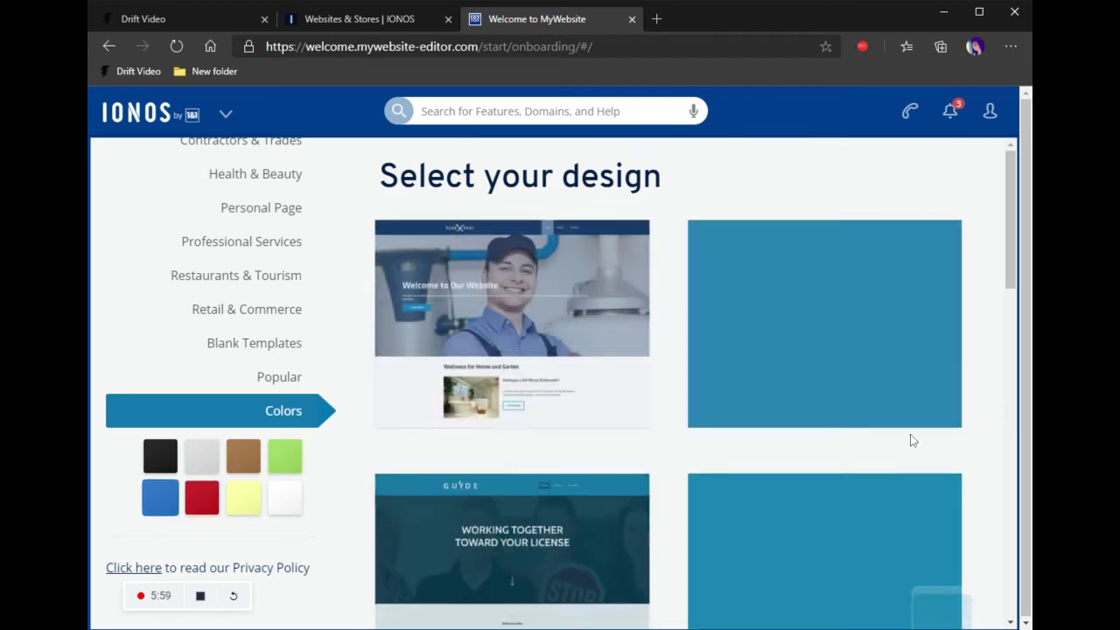
{"action": "scroll", "coordinate": [875, 473], "scroll_direction": "down", "scroll_amount": 3}
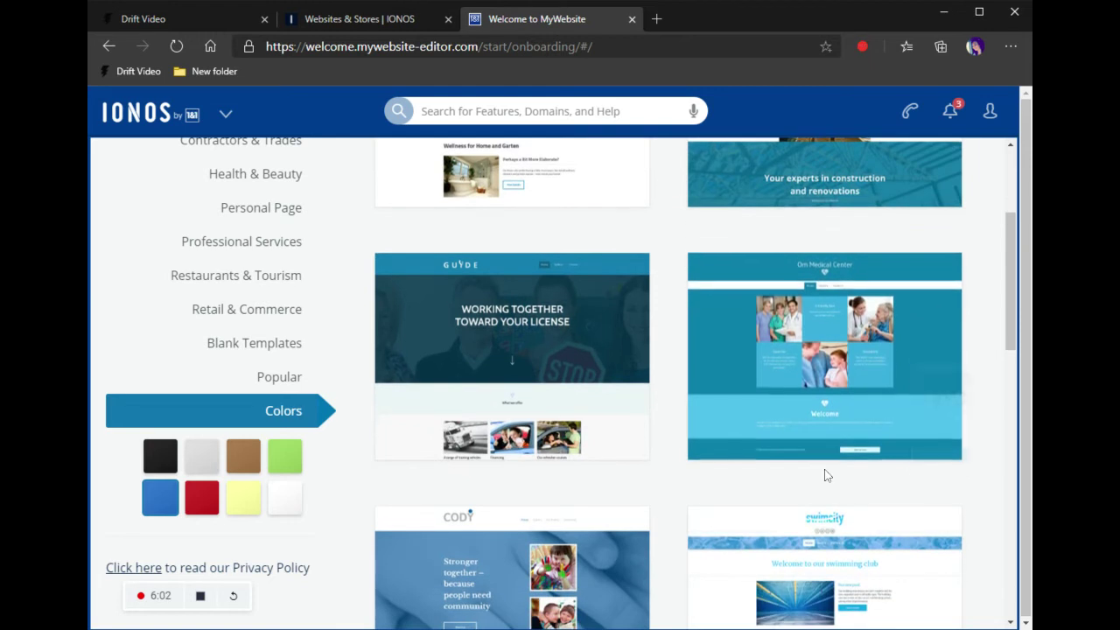
{"action": "scroll", "coordinate": [731, 328], "scroll_direction": "down", "scroll_amount": 3}
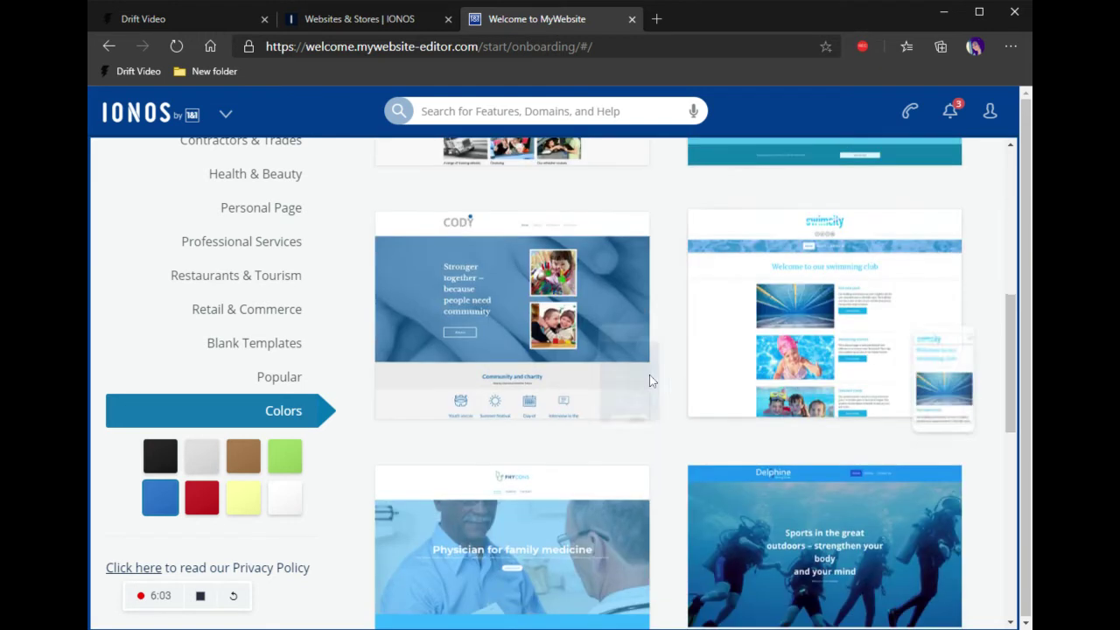
{"action": "scroll", "coordinate": [875, 433], "scroll_direction": "down", "scroll_amount": 3}
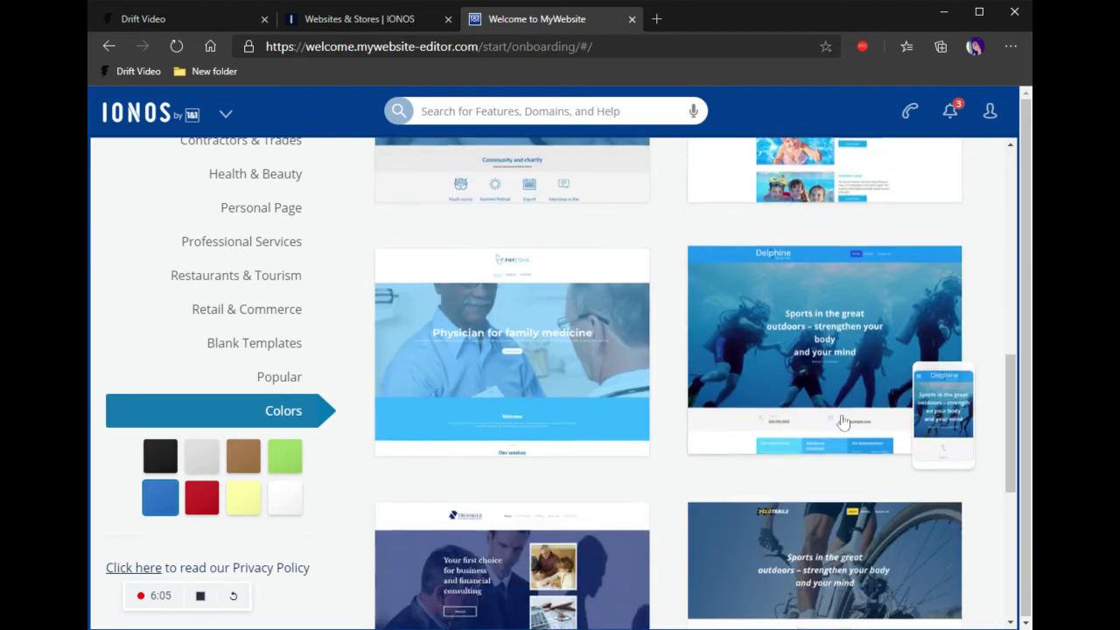
{"action": "scroll", "coordinate": [840, 462], "scroll_direction": "down", "scroll_amount": 3}
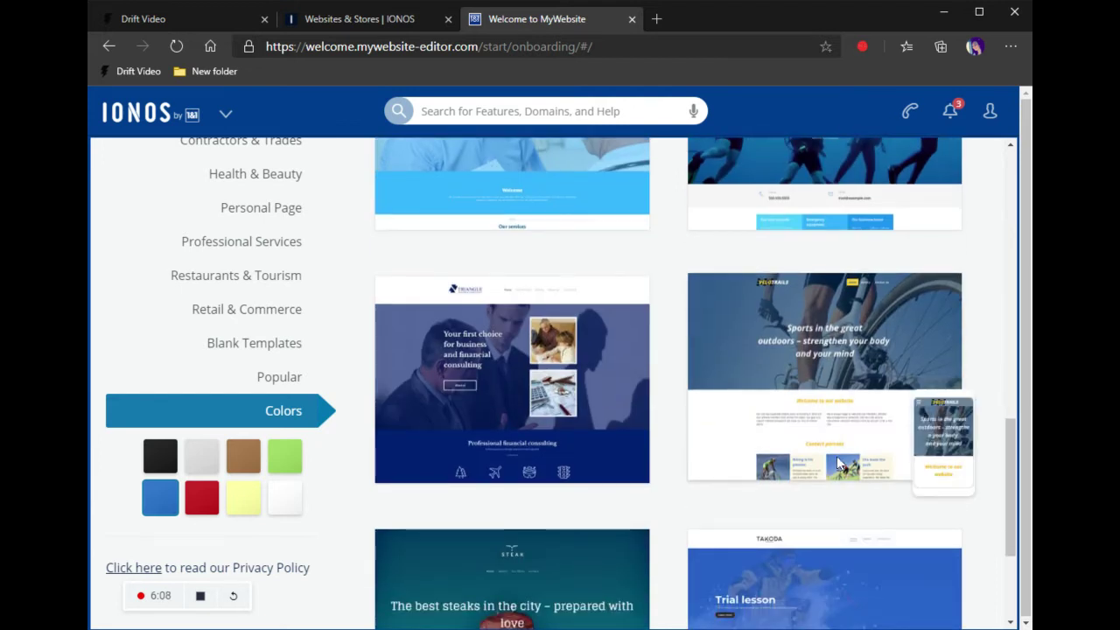
{"action": "scroll", "coordinate": [838, 463], "scroll_direction": "down", "scroll_amount": 3}
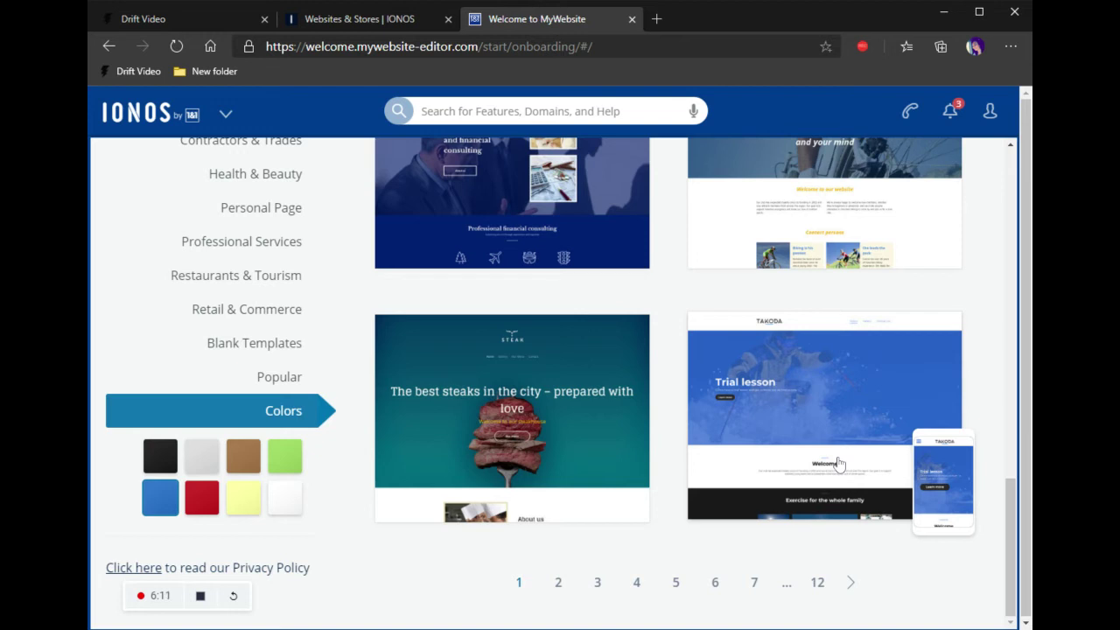
{"action": "scroll", "coordinate": [582, 398], "scroll_direction": "up", "scroll_amount": 6}
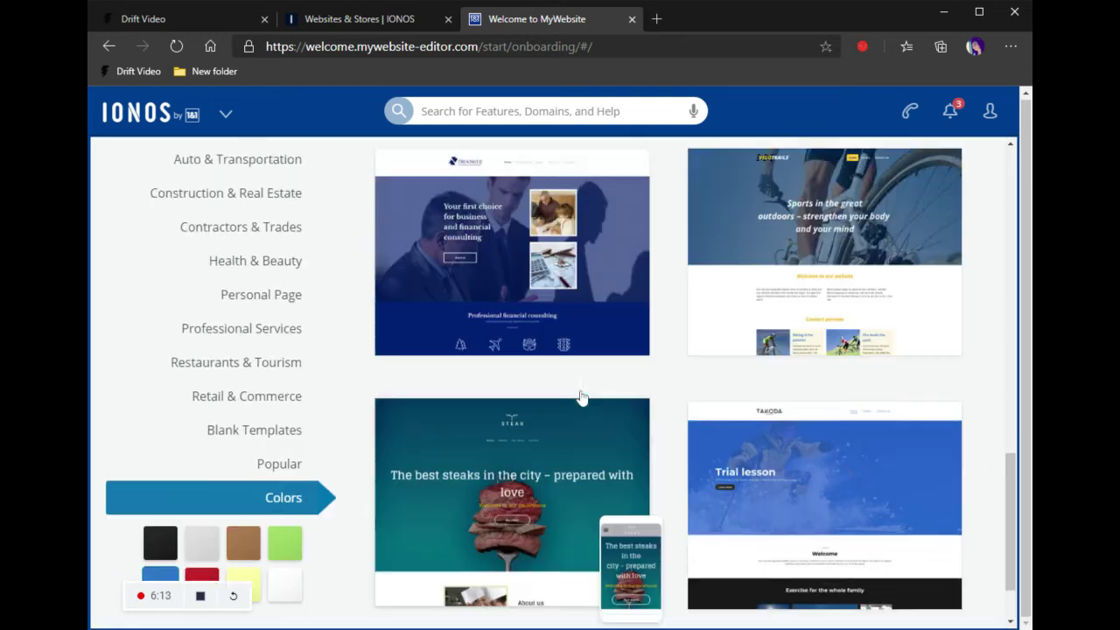
Open the "Physician for family medicine" design in a full preview, examine its home page, and return to the design overview.
{"action": "mouse_move", "coordinate": [707, 396]}
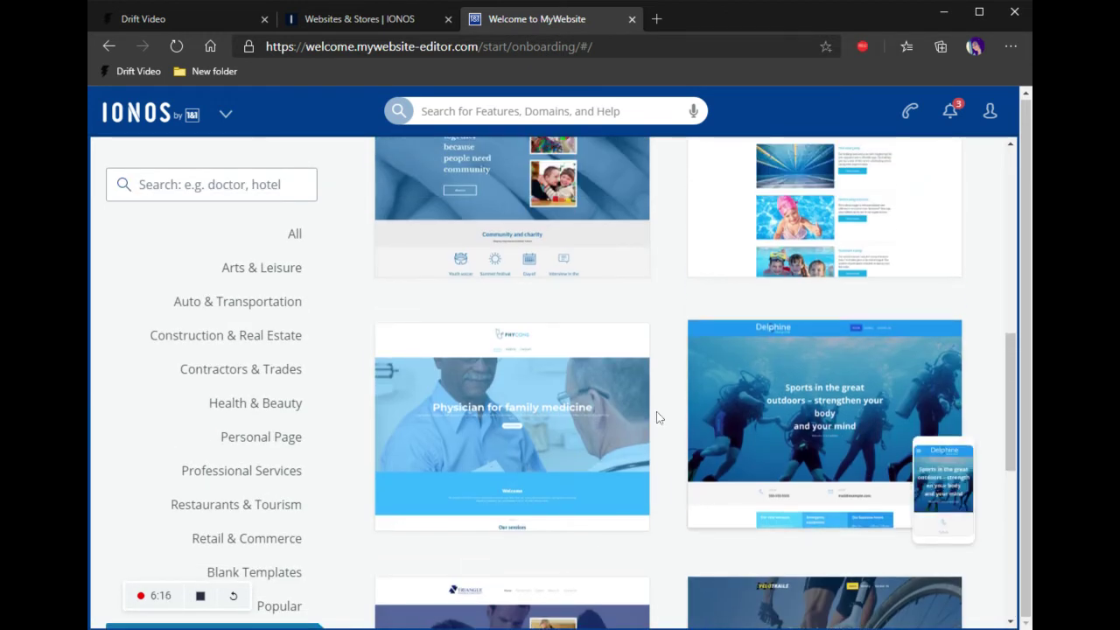
{"action": "left_click", "coordinate": [523, 442]}
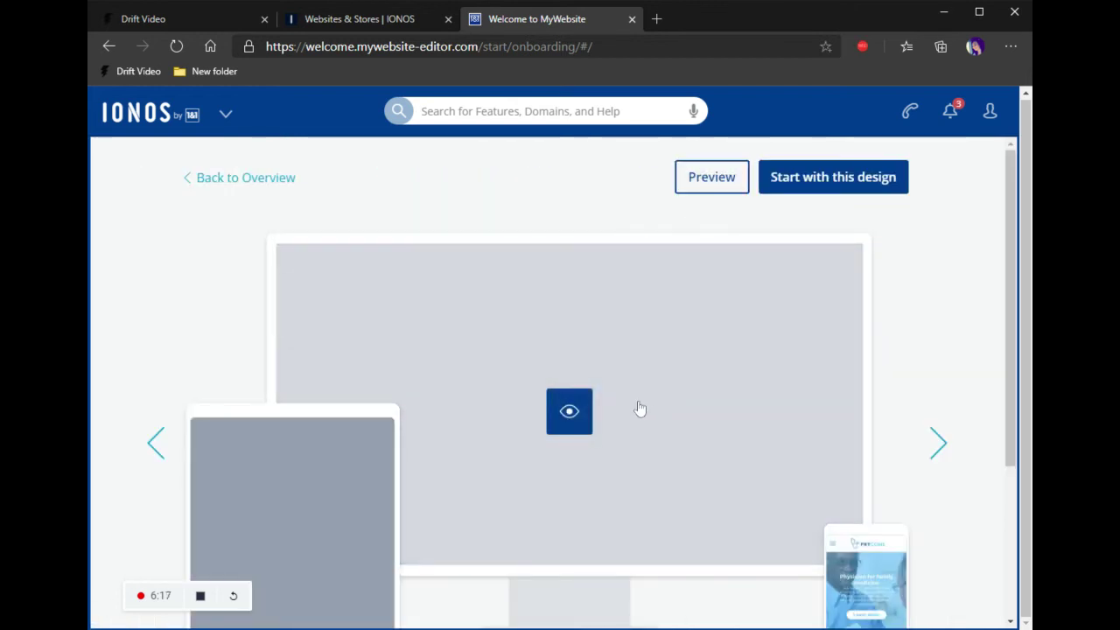
{"action": "left_click", "coordinate": [640, 408]}
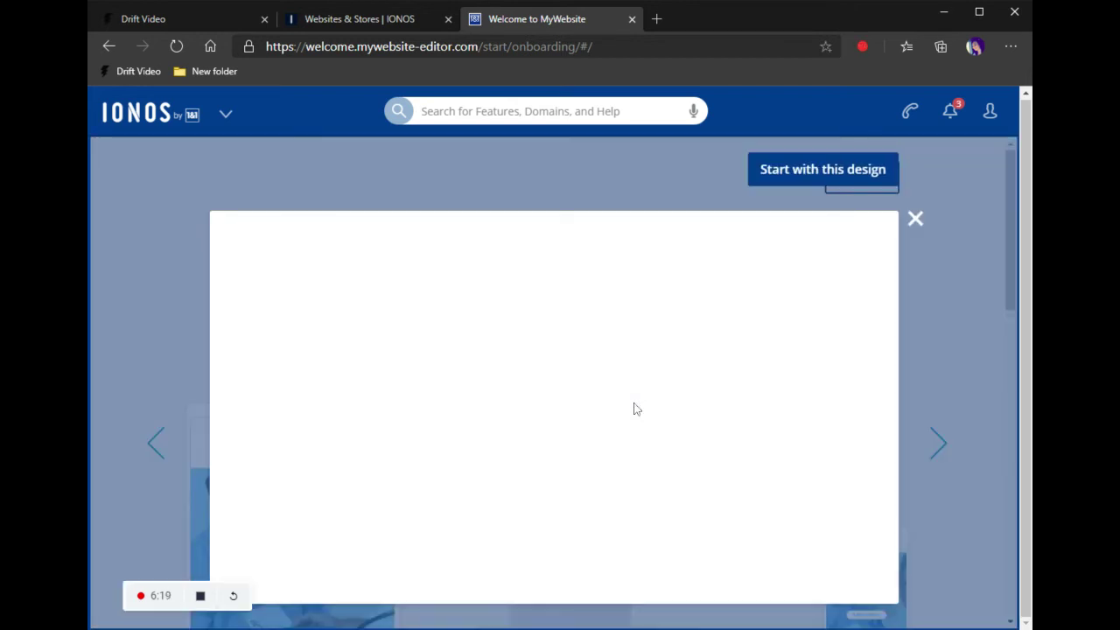
{"action": "scroll", "coordinate": [633, 406], "scroll_direction": "down", "scroll_amount": 5}
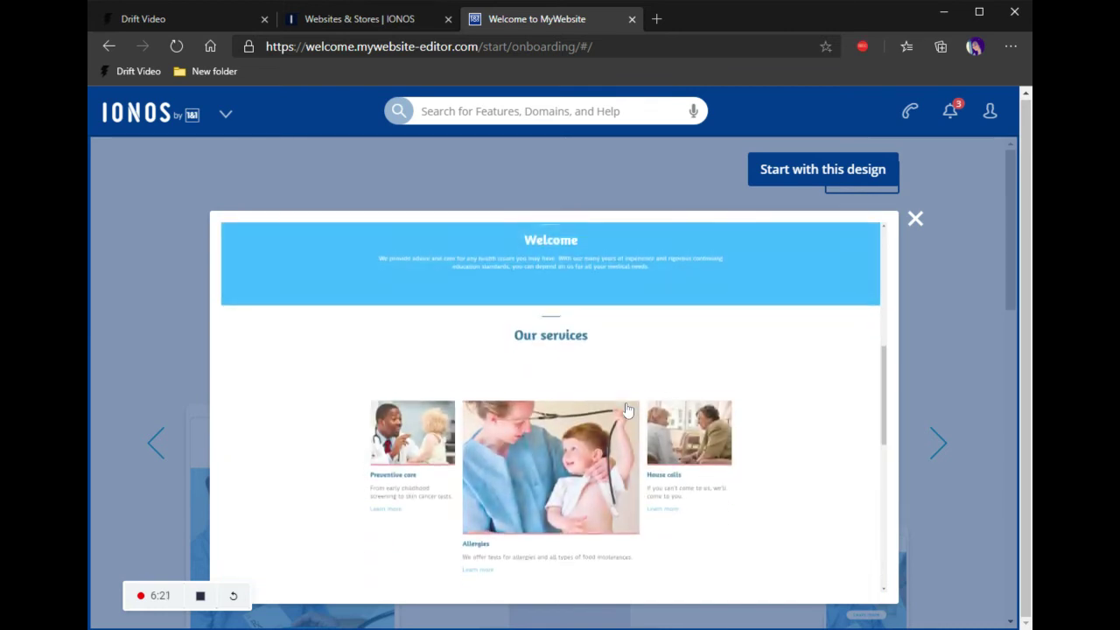
{"action": "scroll", "coordinate": [626, 408], "scroll_direction": "down", "scroll_amount": 5}
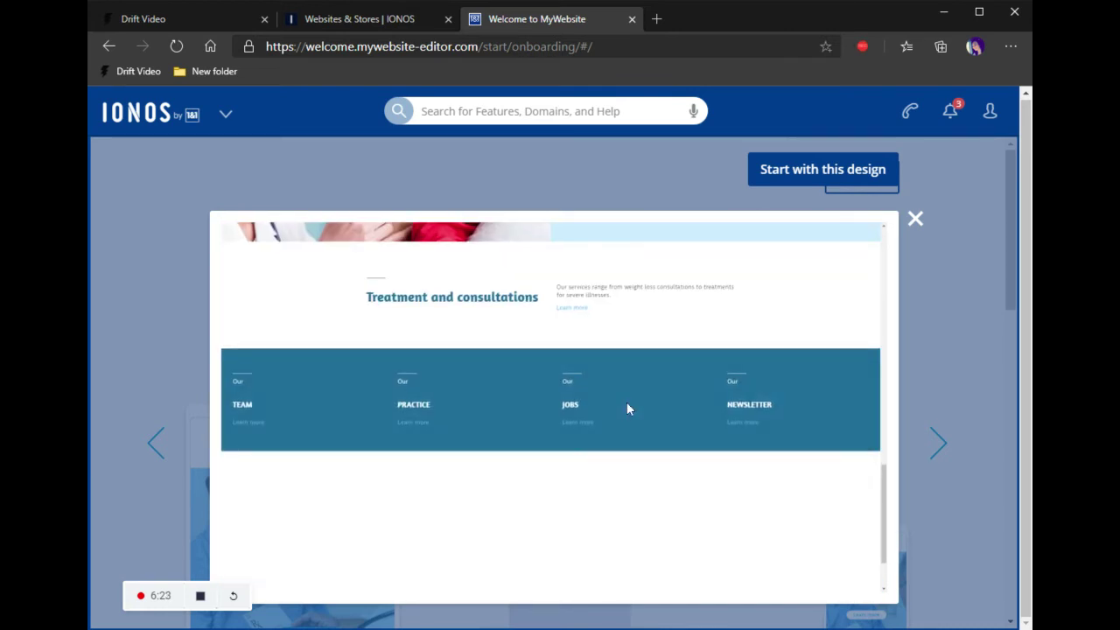
{"action": "scroll", "coordinate": [627, 408], "scroll_direction": "down", "scroll_amount": 1}
{"action": "scroll", "coordinate": [624, 380], "scroll_direction": "up", "scroll_amount": 2}
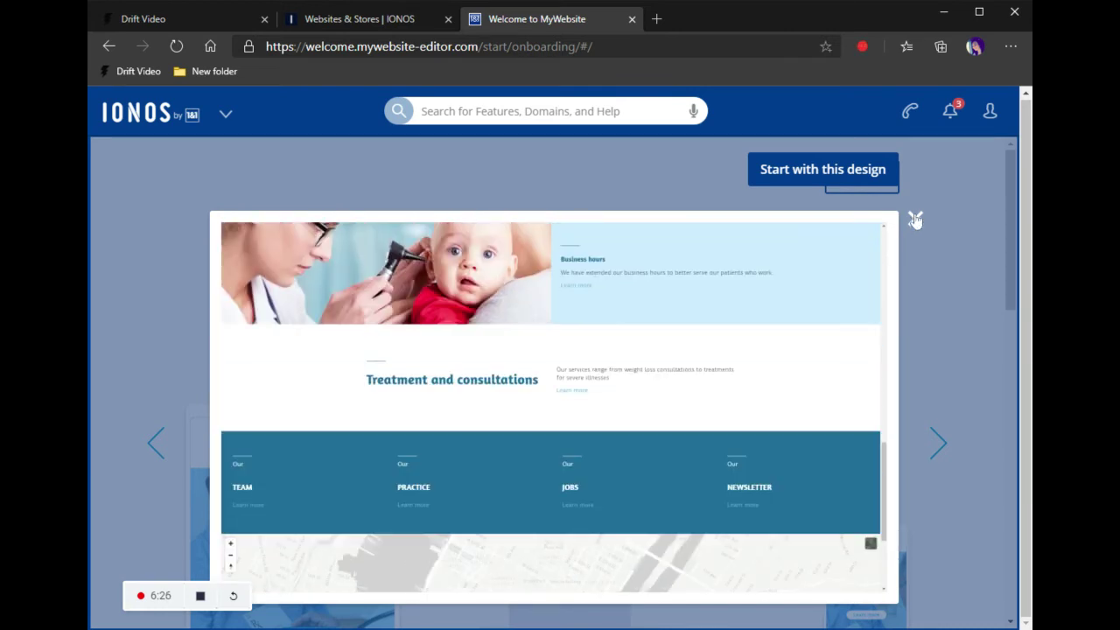
{"action": "left_click", "coordinate": [915, 220]}
{"action": "left_click", "coordinate": [251, 180]}
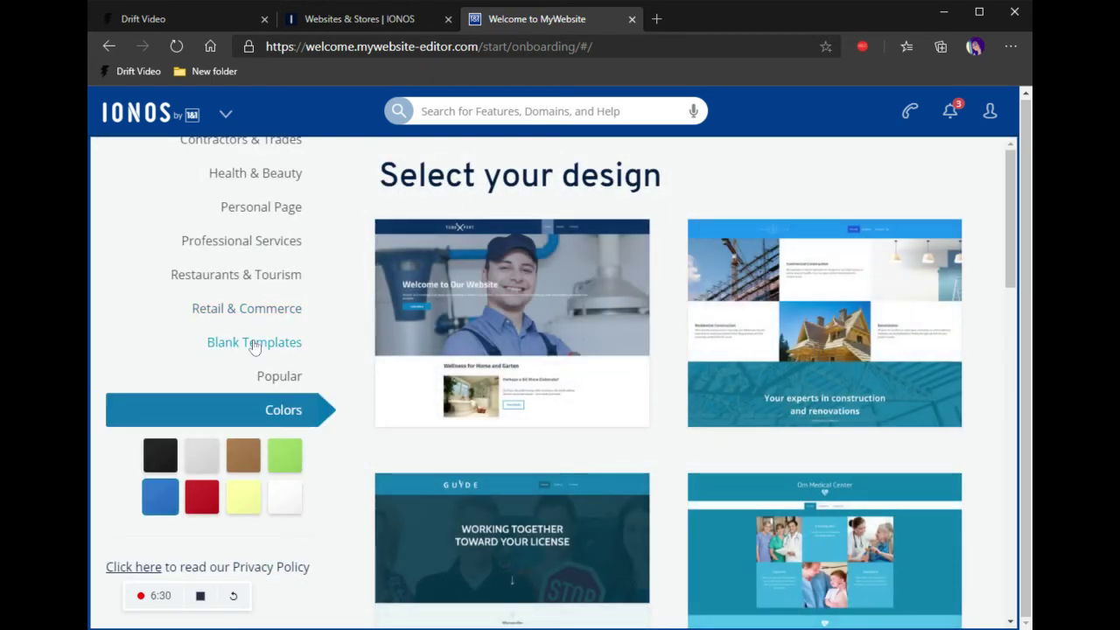
Show the Blank Templates designs and look through the whole list.
{"action": "left_click", "coordinate": [253, 343]}
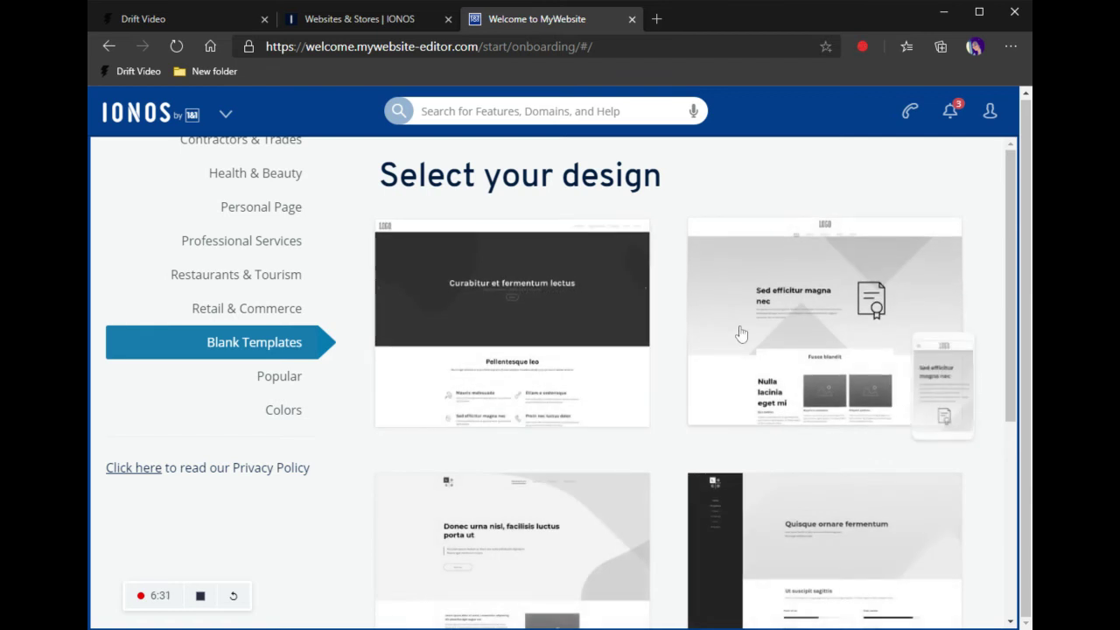
{"action": "scroll", "coordinate": [742, 328], "scroll_direction": "down", "scroll_amount": 4}
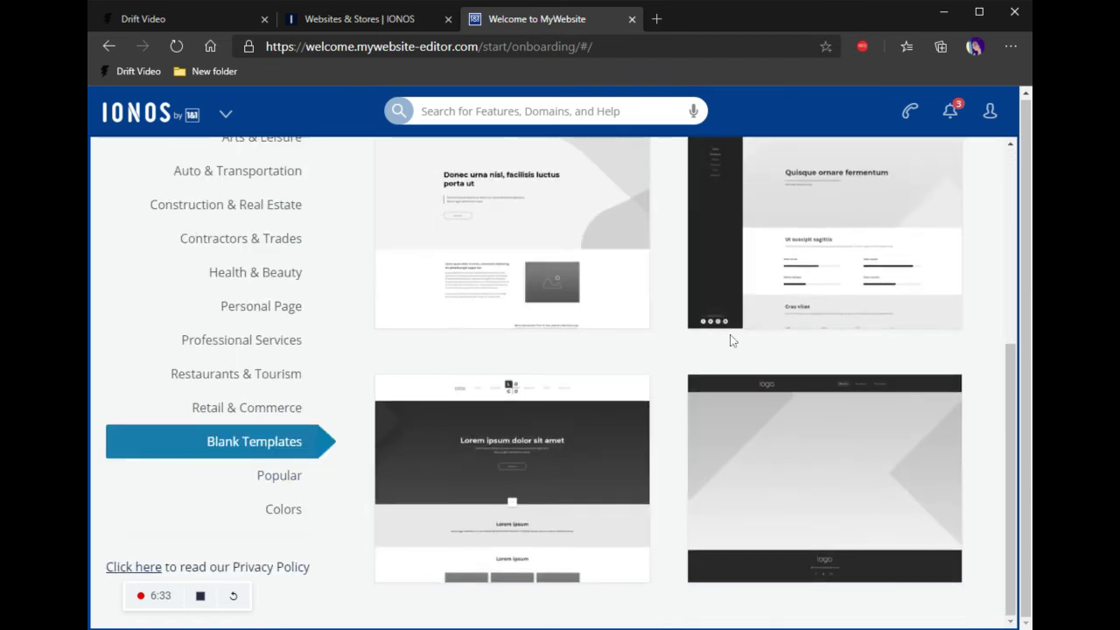
{"action": "scroll", "coordinate": [837, 383], "scroll_direction": "up", "scroll_amount": 3}
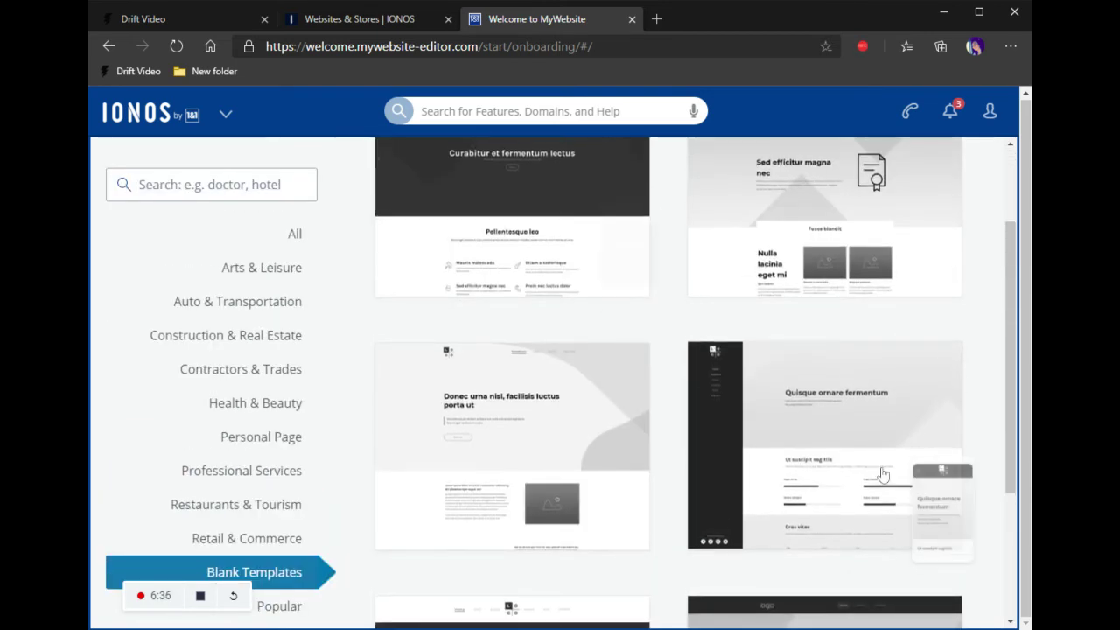
{"action": "scroll", "coordinate": [743, 408], "scroll_direction": "up", "scroll_amount": 2}
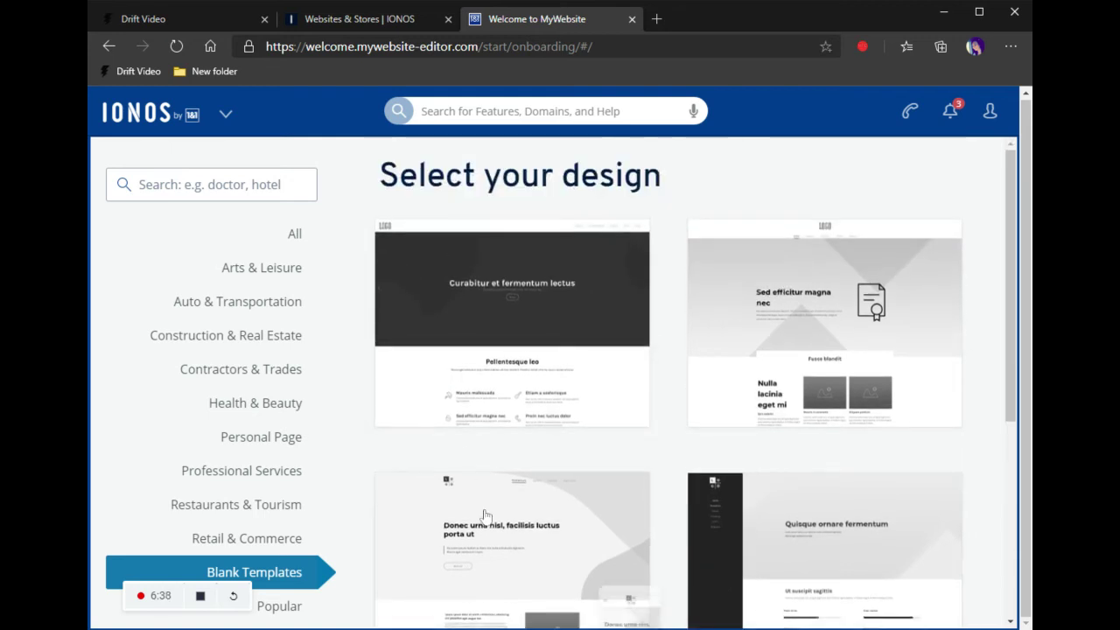
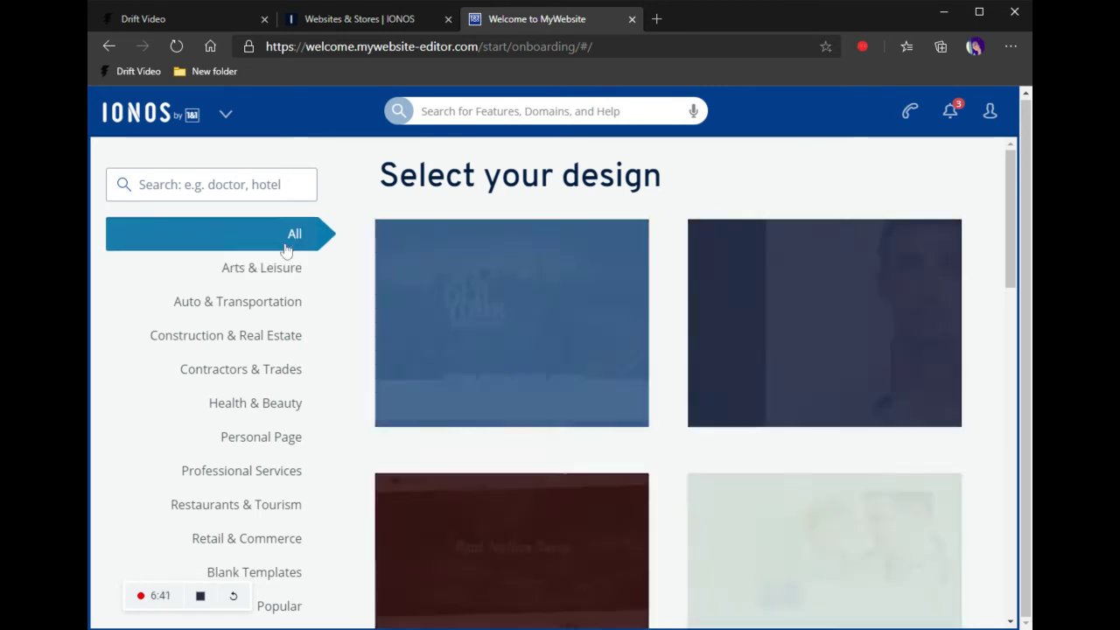
Show the Popular designs and look through them.
{"action": "left_click", "coordinate": [278, 557]}
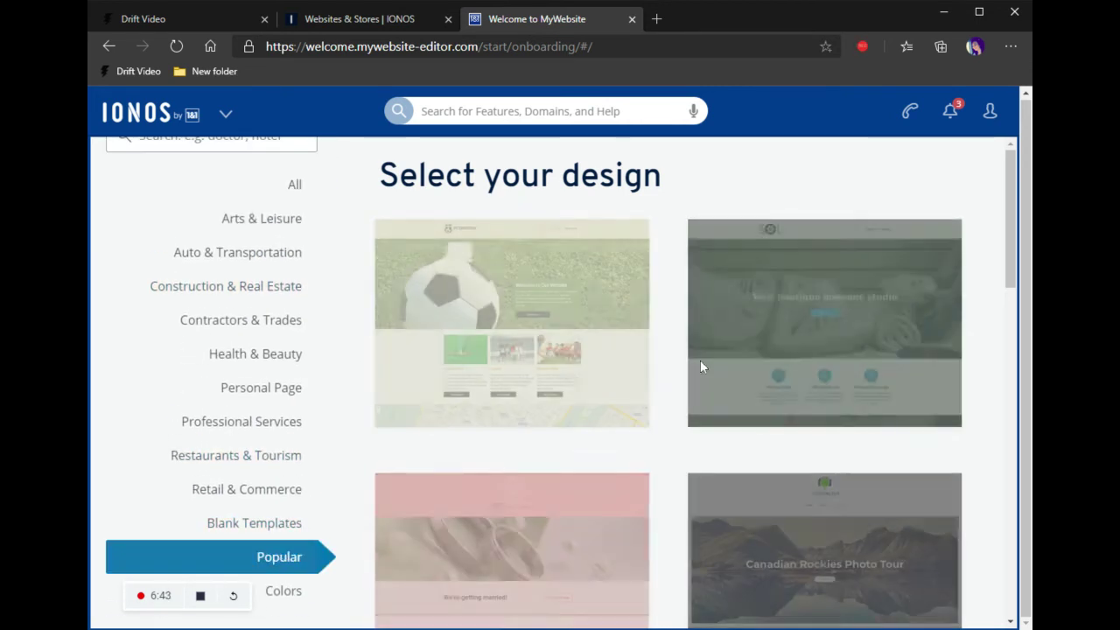
{"action": "scroll", "coordinate": [794, 350], "scroll_direction": "down", "scroll_amount": 4}
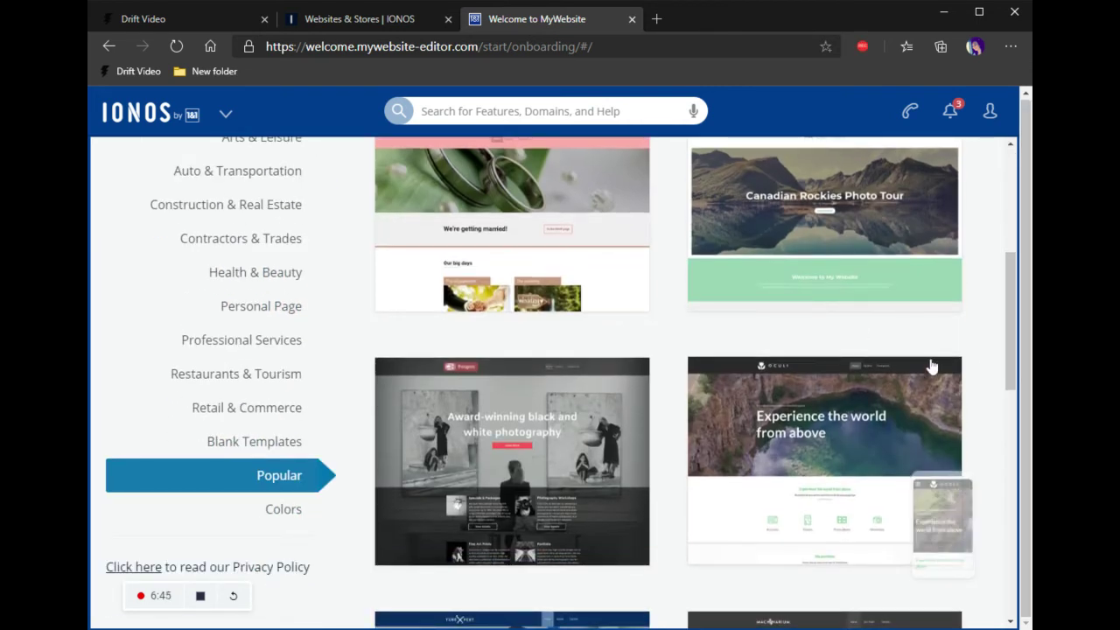
{"action": "scroll", "coordinate": [877, 390], "scroll_direction": "down", "scroll_amount": 5}
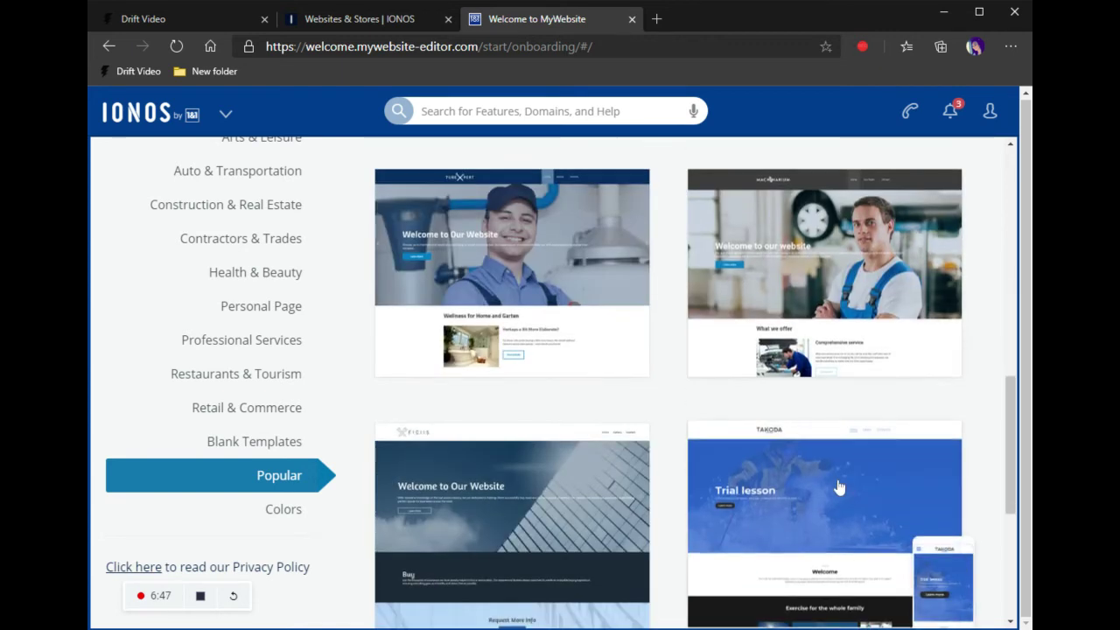
Look through the rest of the first page of Popular designs and the second page.
{"action": "scroll", "coordinate": [838, 487], "scroll_direction": "down", "scroll_amount": 4}
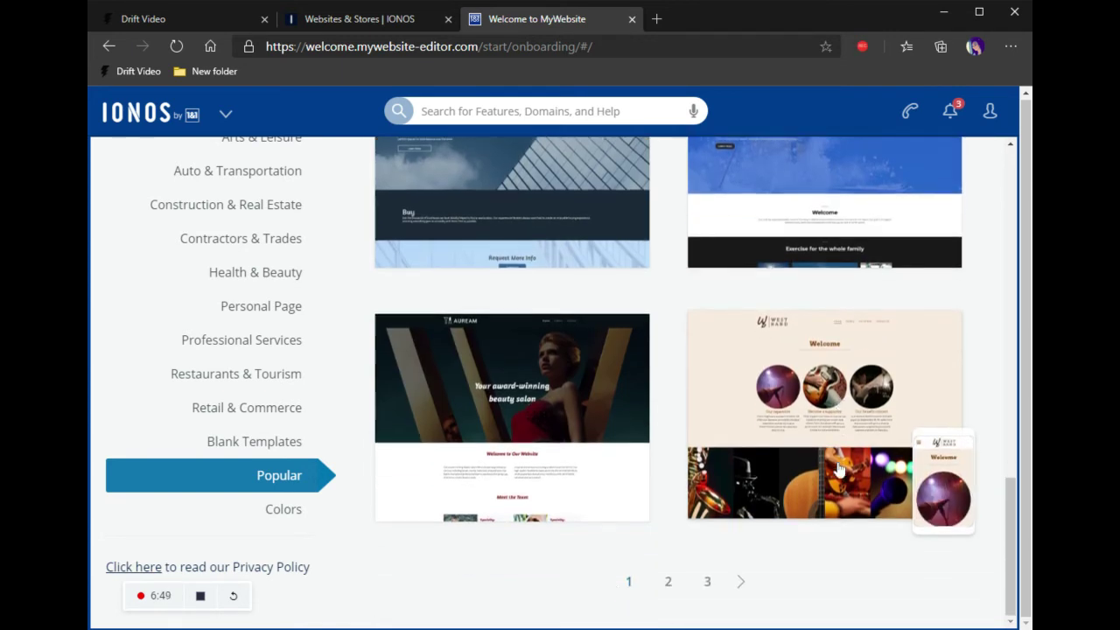
{"action": "left_click", "coordinate": [669, 582]}
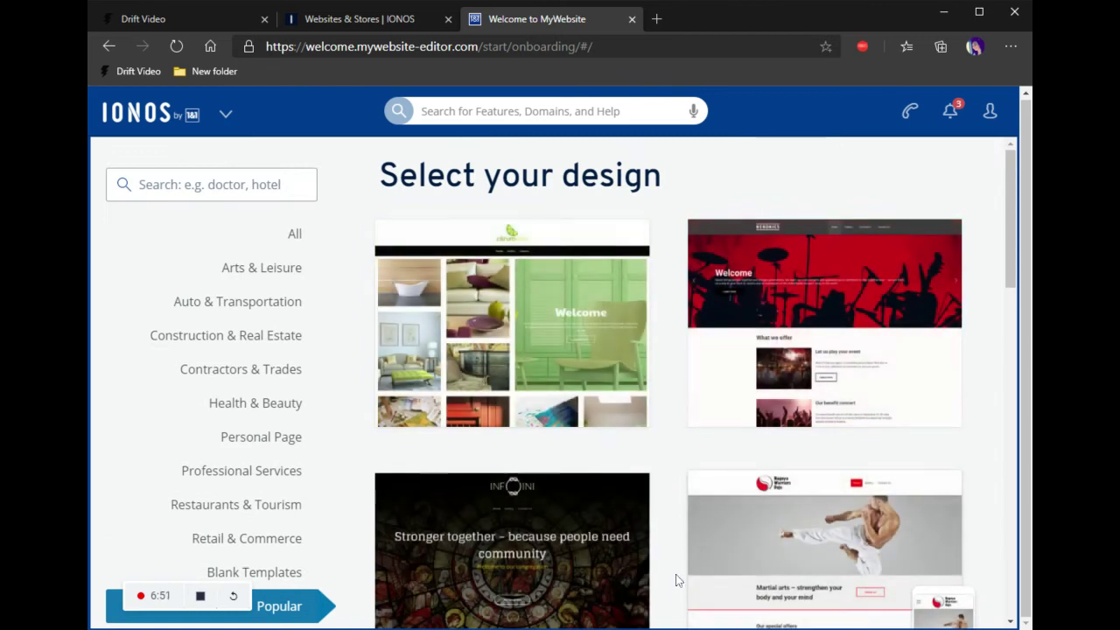
{"action": "scroll", "coordinate": [700, 531], "scroll_direction": "down", "scroll_amount": 4}
{"action": "scroll", "coordinate": [729, 487], "scroll_direction": "down", "scroll_amount": 3}
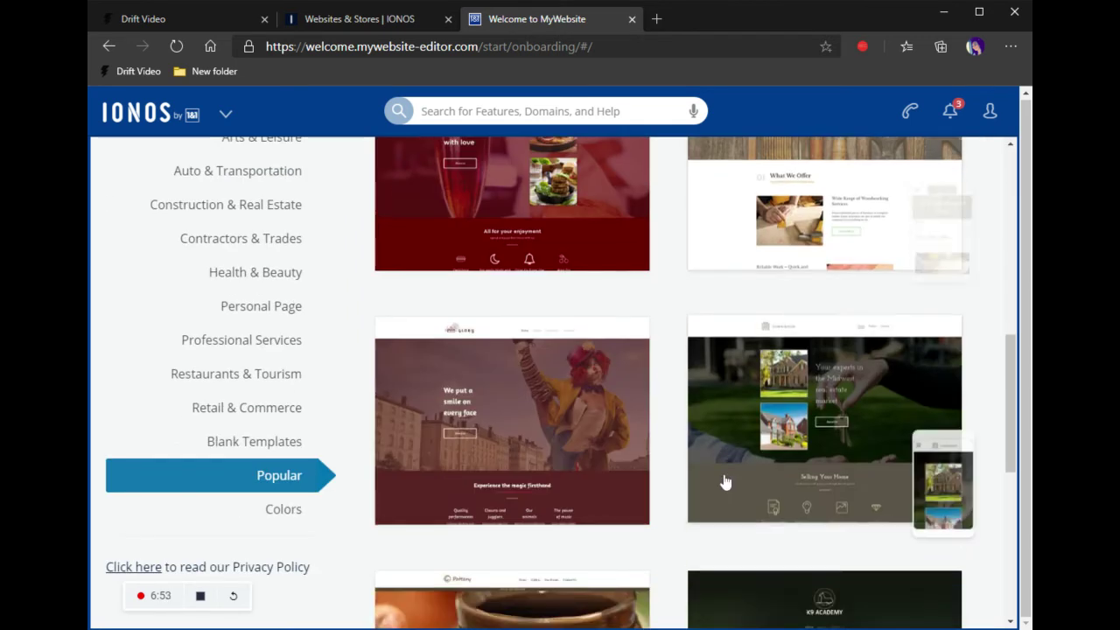
{"action": "scroll", "coordinate": [740, 472], "scroll_direction": "down", "scroll_amount": 3}
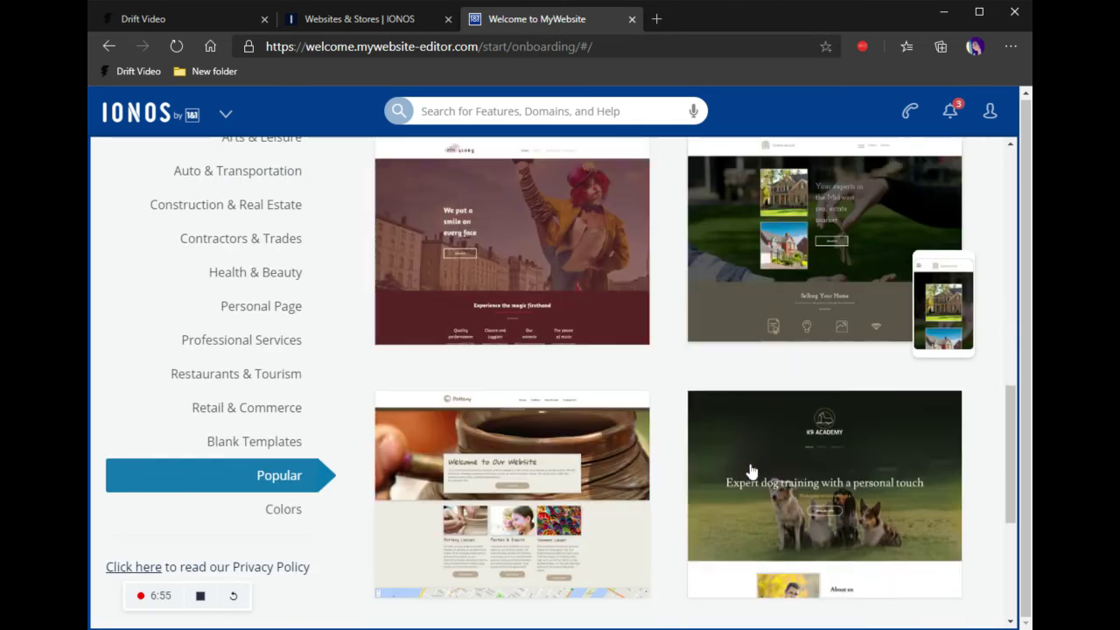
Open the K9 Academy design in a full preview and examine its home page, including the training sections.
{"action": "left_click", "coordinate": [820, 410]}
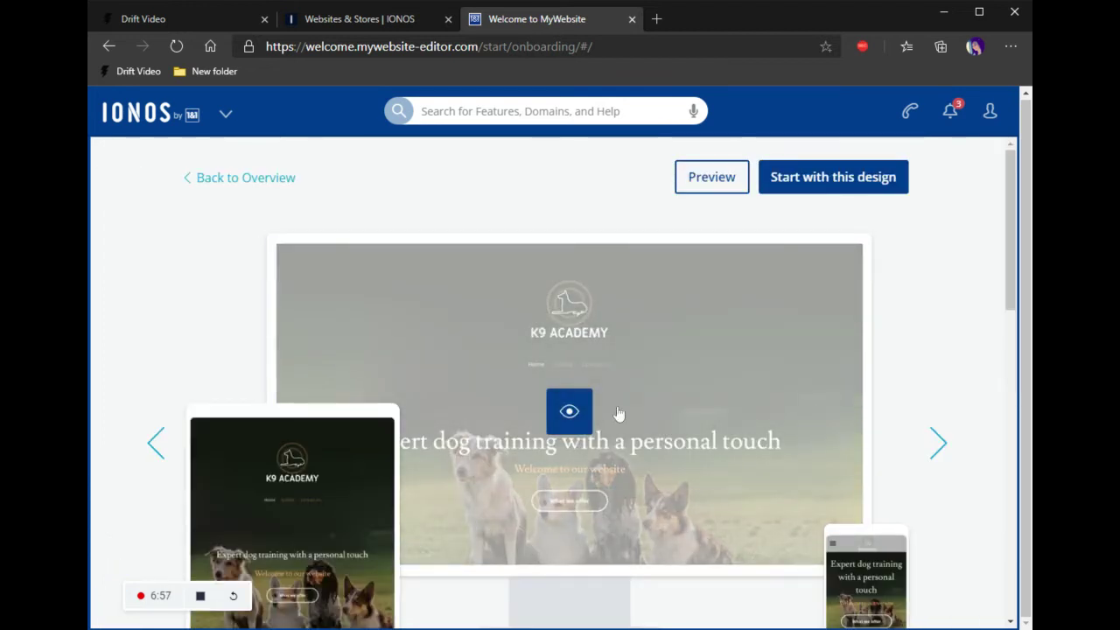
{"action": "left_click", "coordinate": [587, 377]}
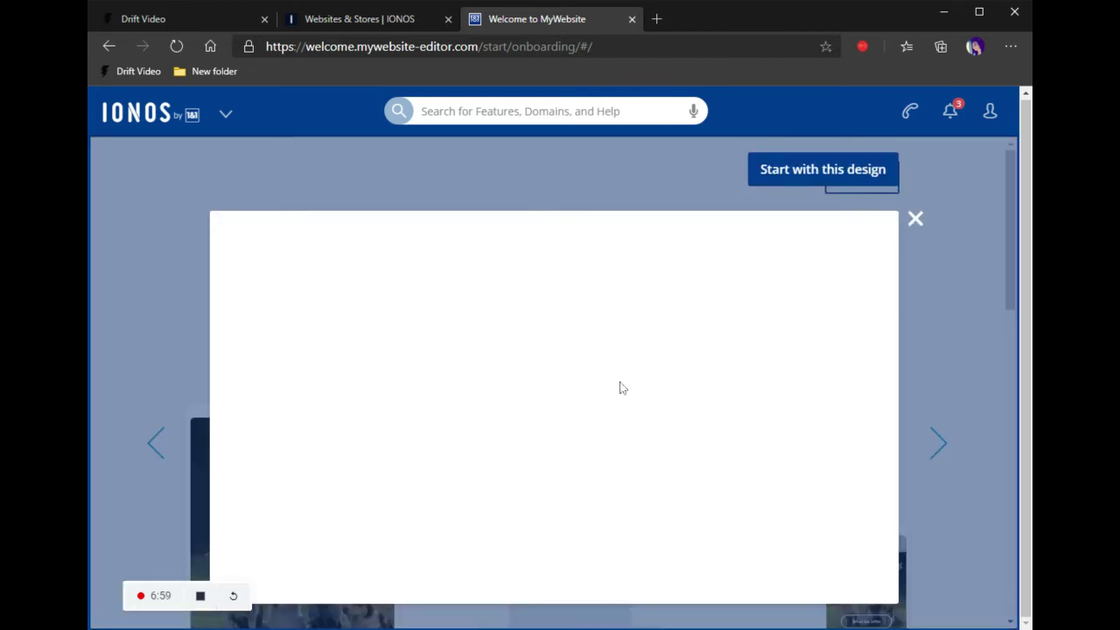
{"action": "scroll", "coordinate": [621, 387], "scroll_direction": "down", "scroll_amount": 5}
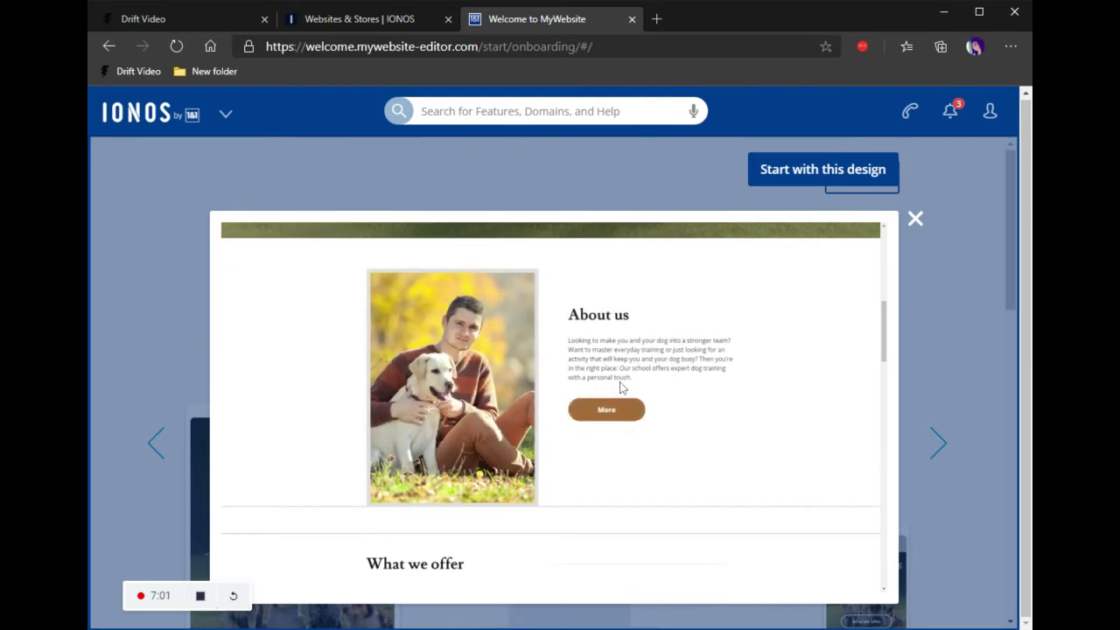
{"action": "scroll", "coordinate": [612, 388], "scroll_direction": "down", "scroll_amount": 5}
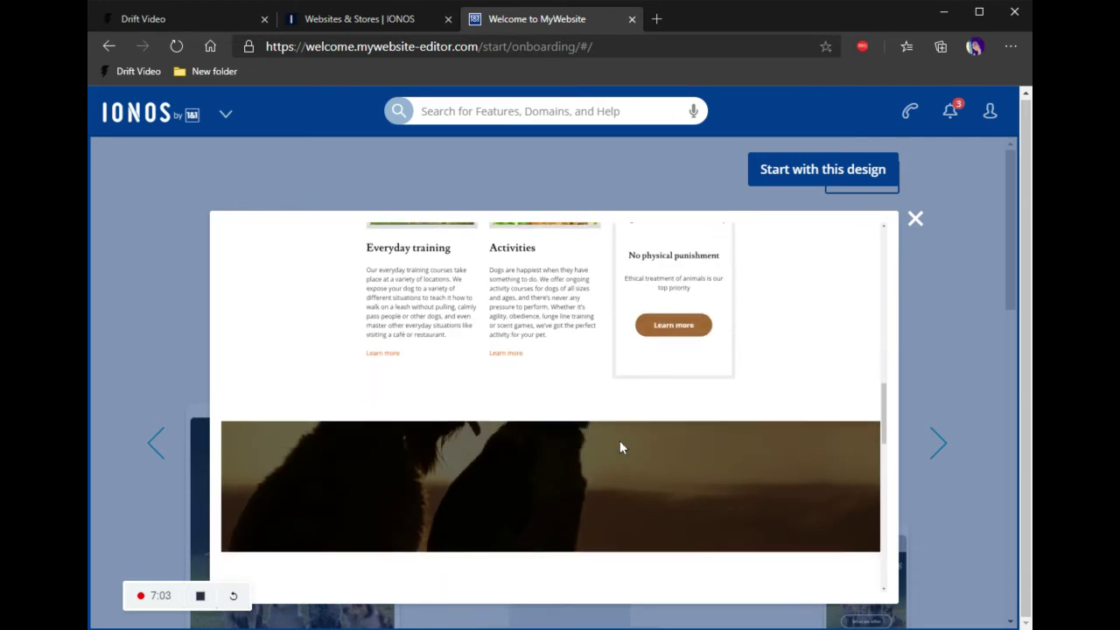
{"action": "scroll", "coordinate": [476, 295], "scroll_direction": "down", "scroll_amount": 3}
{"action": "scroll", "coordinate": [476, 295], "scroll_direction": "up", "scroll_amount": 2}
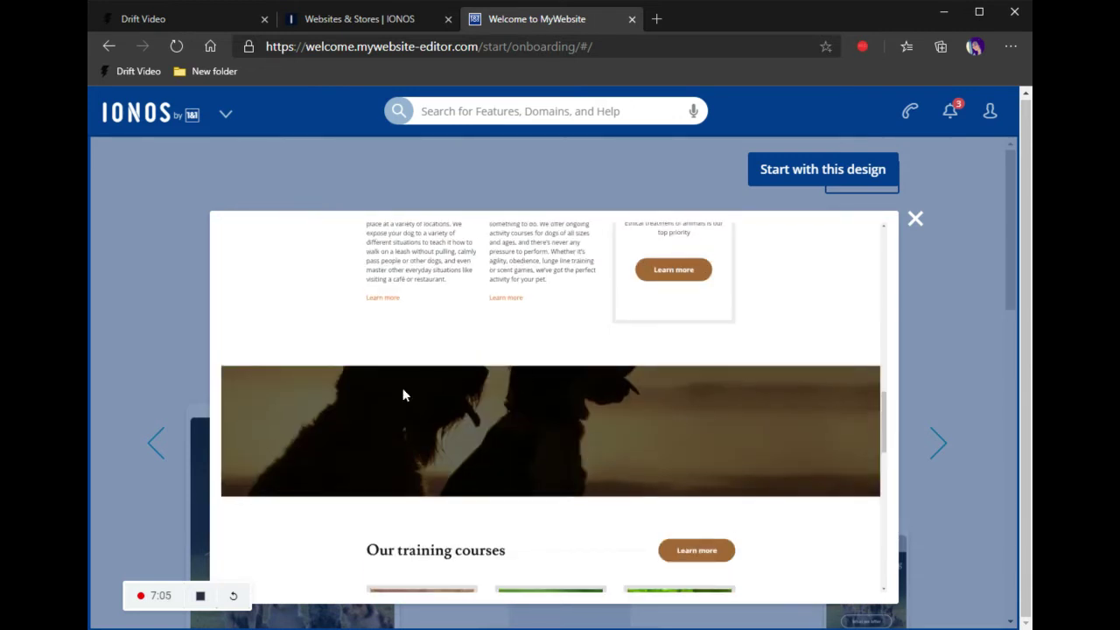
{"action": "scroll", "coordinate": [633, 433], "scroll_direction": "up", "scroll_amount": 2}
{"action": "scroll", "coordinate": [653, 395], "scroll_direction": "down", "scroll_amount": 3}
{"action": "scroll", "coordinate": [653, 395], "scroll_direction": "up", "scroll_amount": 3}
{"action": "scroll", "coordinate": [647, 394], "scroll_direction": "down", "scroll_amount": 3}
{"action": "scroll", "coordinate": [645, 393], "scroll_direction": "down", "scroll_amount": 3}
{"action": "scroll", "coordinate": [635, 378], "scroll_direction": "up", "scroll_amount": 6}
Start the website with the K9 Academy design and look over its home page in the editor.
{"action": "left_click", "coordinate": [835, 169]}
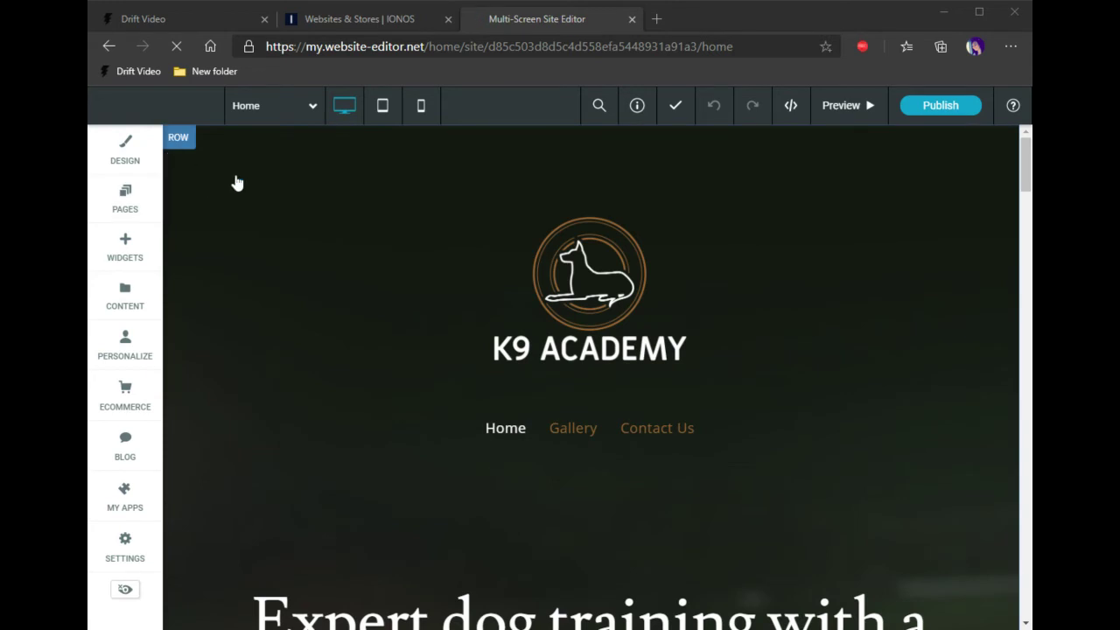
{"action": "scroll", "coordinate": [801, 388], "scroll_direction": "down", "scroll_amount": 15}
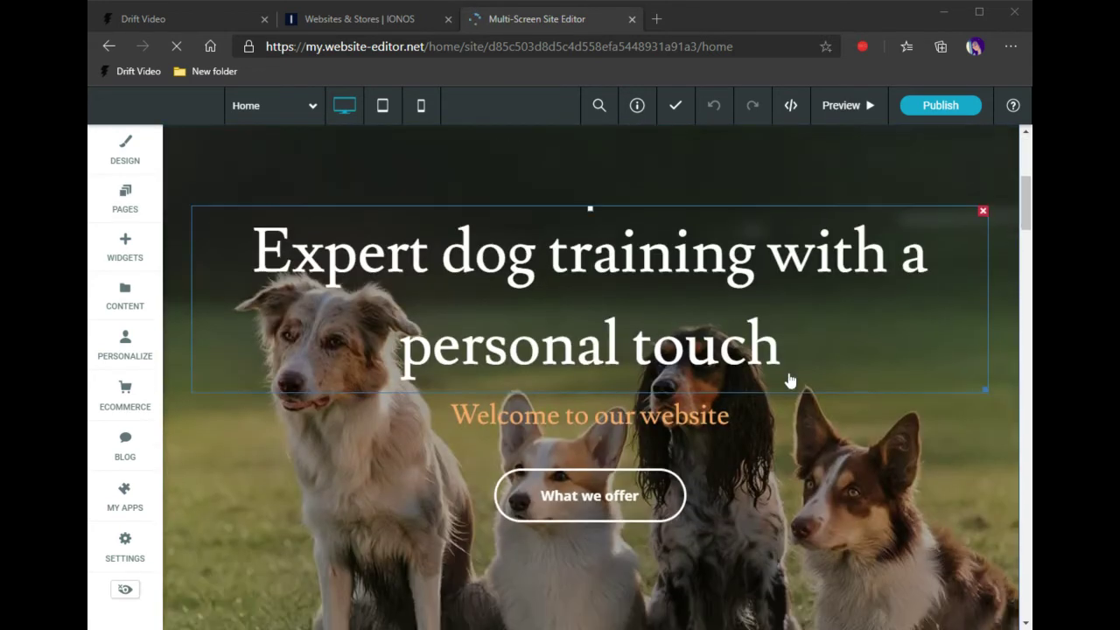
{"action": "scroll", "coordinate": [395, 344], "scroll_direction": "down", "scroll_amount": 8}
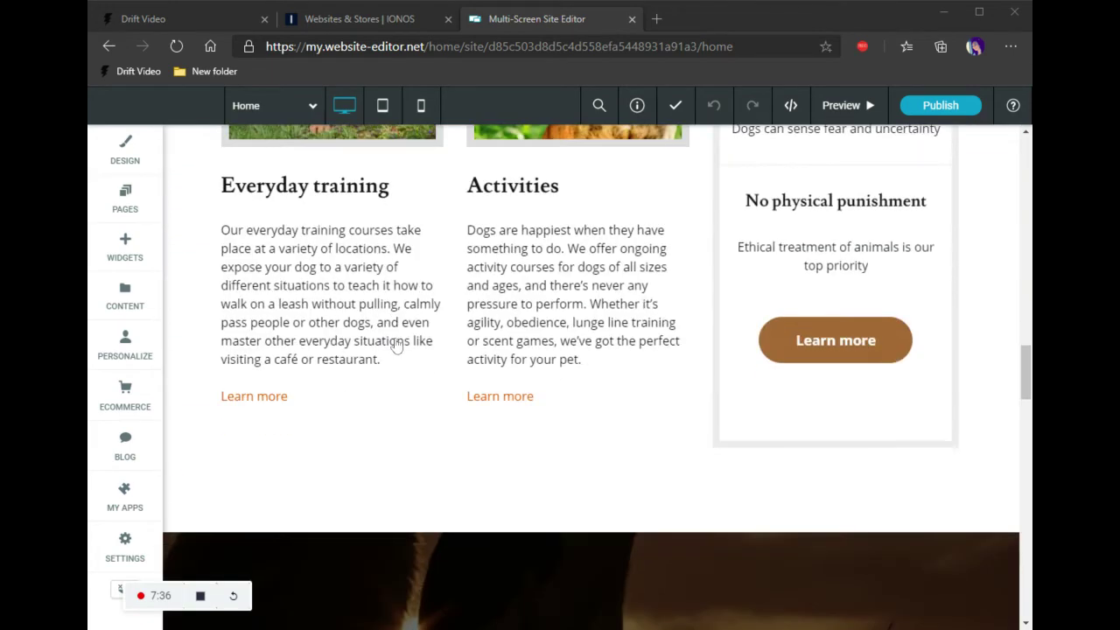
{"action": "scroll", "coordinate": [396, 344], "scroll_direction": "up", "scroll_amount": 14}
{"action": "scroll", "coordinate": [395, 344], "scroll_direction": "up", "scroll_amount": 10}
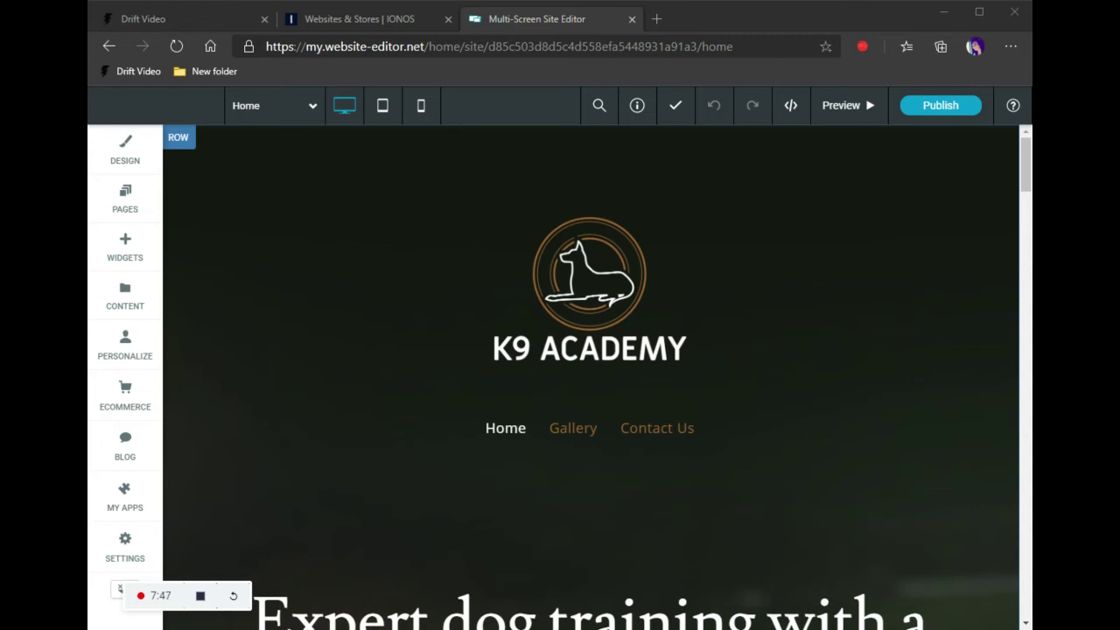
Examine the home page's header row, dog training banner and About us row, including how their elements are outlined in the editor.
{"action": "left_click", "coordinate": [182, 142]}
{"action": "left_click", "coordinate": [464, 210]}
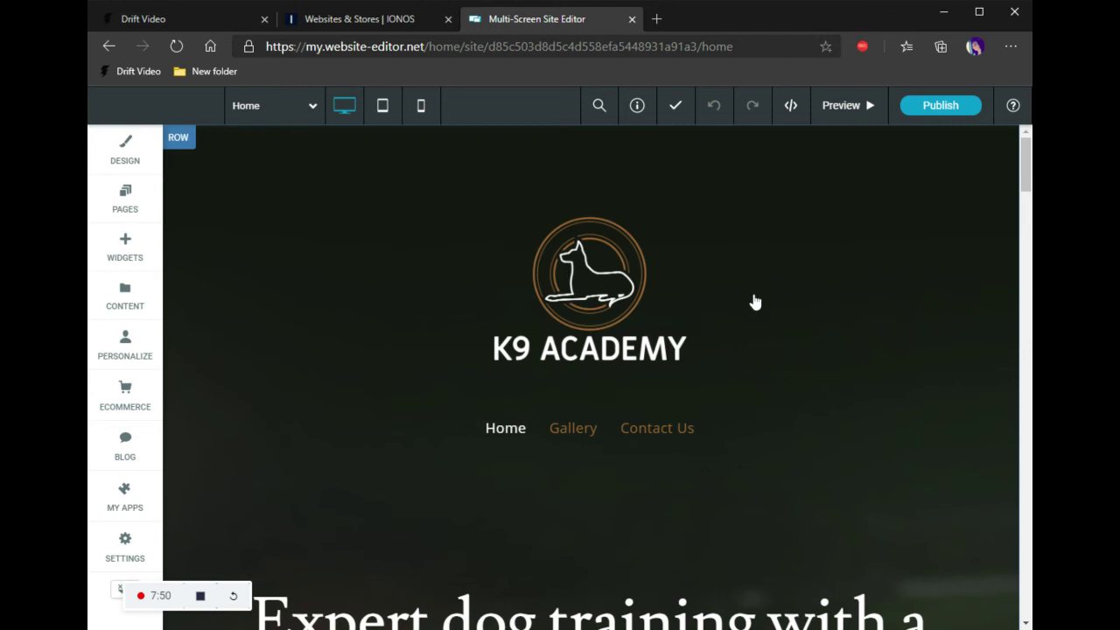
{"action": "scroll", "coordinate": [288, 223], "scroll_direction": "down", "scroll_amount": 10}
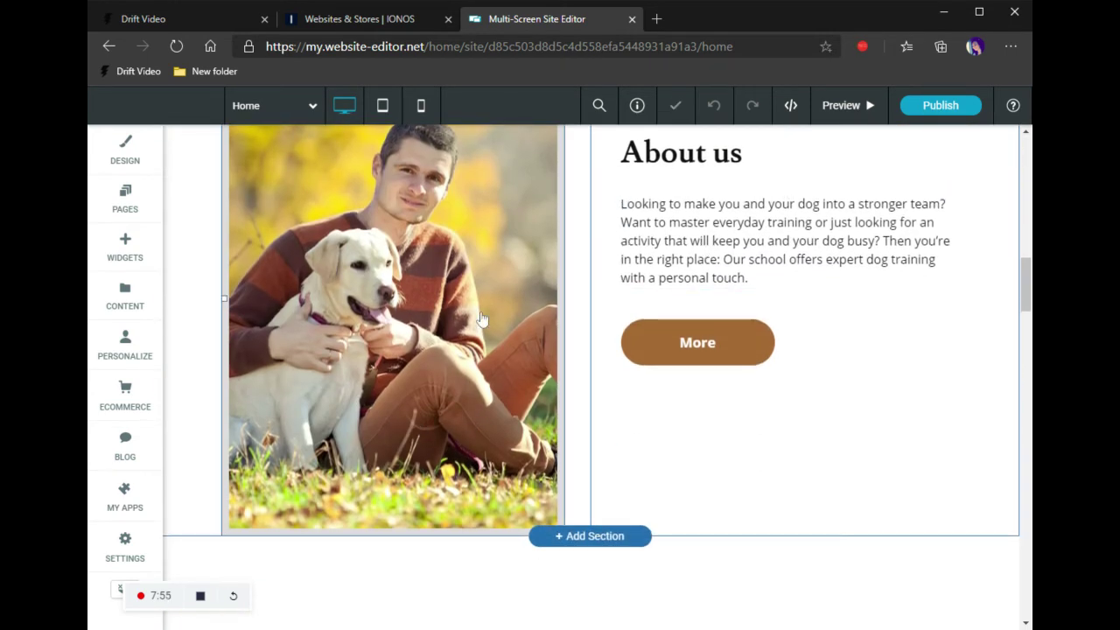
{"action": "scroll", "coordinate": [925, 437], "scroll_direction": "up", "scroll_amount": 4}
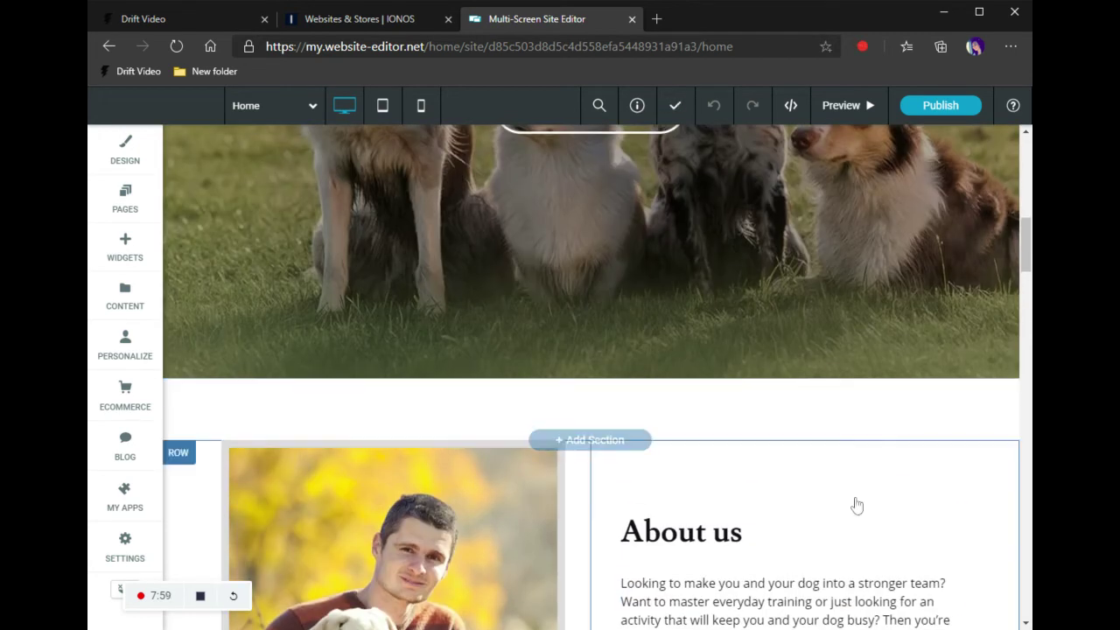
{"action": "scroll", "coordinate": [858, 506], "scroll_direction": "down", "scroll_amount": 3}
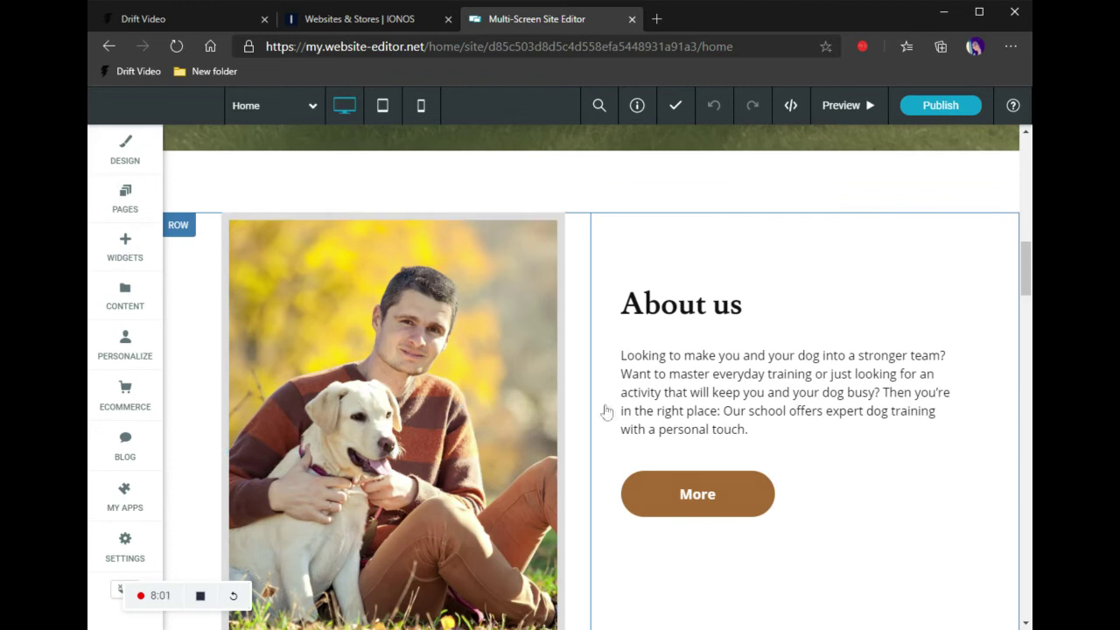
{"action": "scroll", "coordinate": [630, 420], "scroll_direction": "up", "scroll_amount": 10}
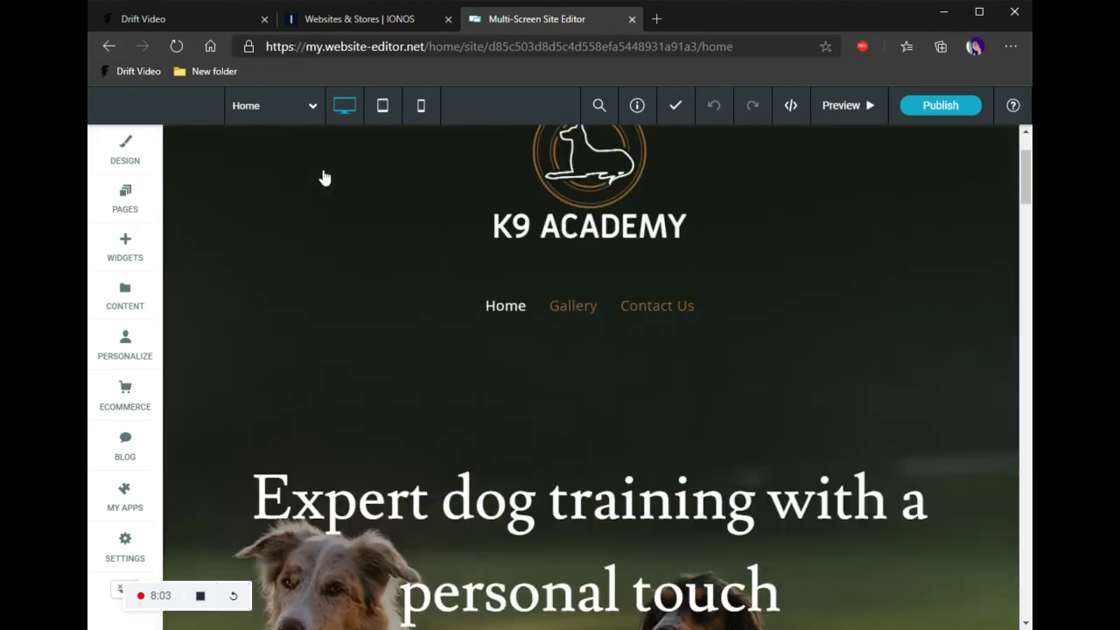
{"action": "scroll", "coordinate": [343, 400], "scroll_direction": "down", "scroll_amount": 4}
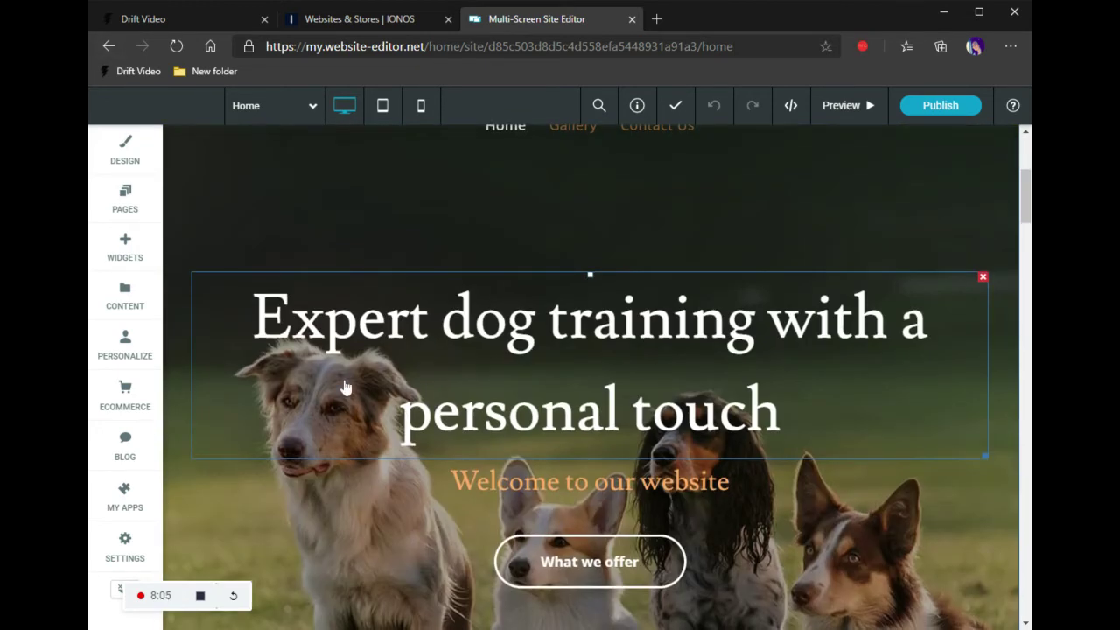
{"action": "scroll", "coordinate": [525, 455], "scroll_direction": "down", "scroll_amount": 2}
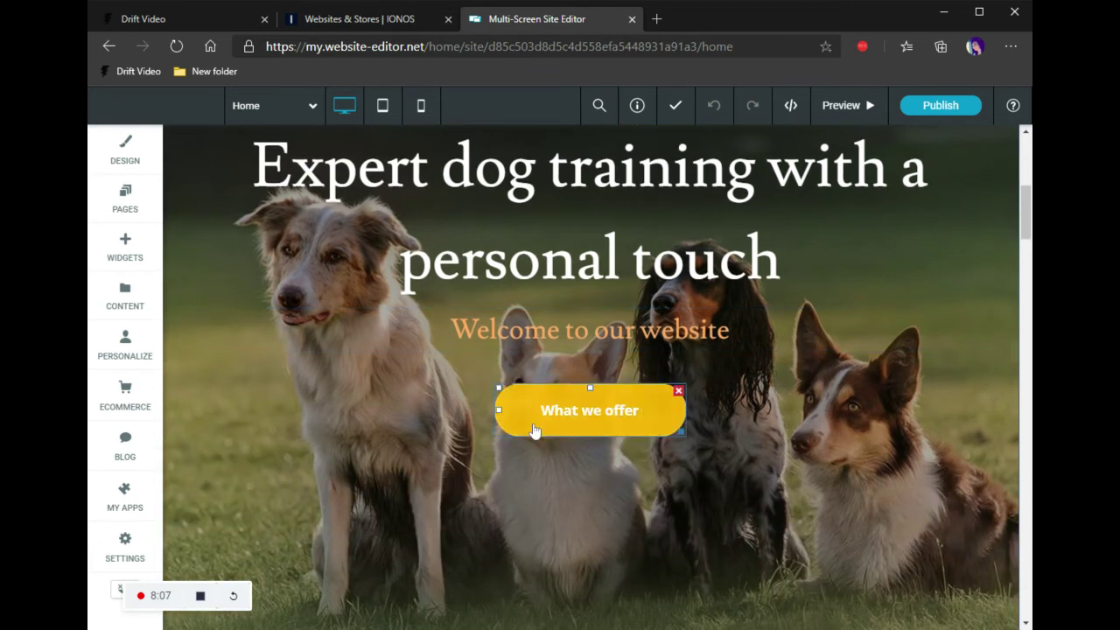
{"action": "scroll", "coordinate": [525, 376], "scroll_direction": "down", "scroll_amount": 2}
{"action": "scroll", "coordinate": [534, 228], "scroll_direction": "up", "scroll_amount": 1}
{"action": "scroll", "coordinate": [534, 218], "scroll_direction": "up", "scroll_amount": 1}
{"action": "scroll", "coordinate": [517, 242], "scroll_direction": "down", "scroll_amount": 7}
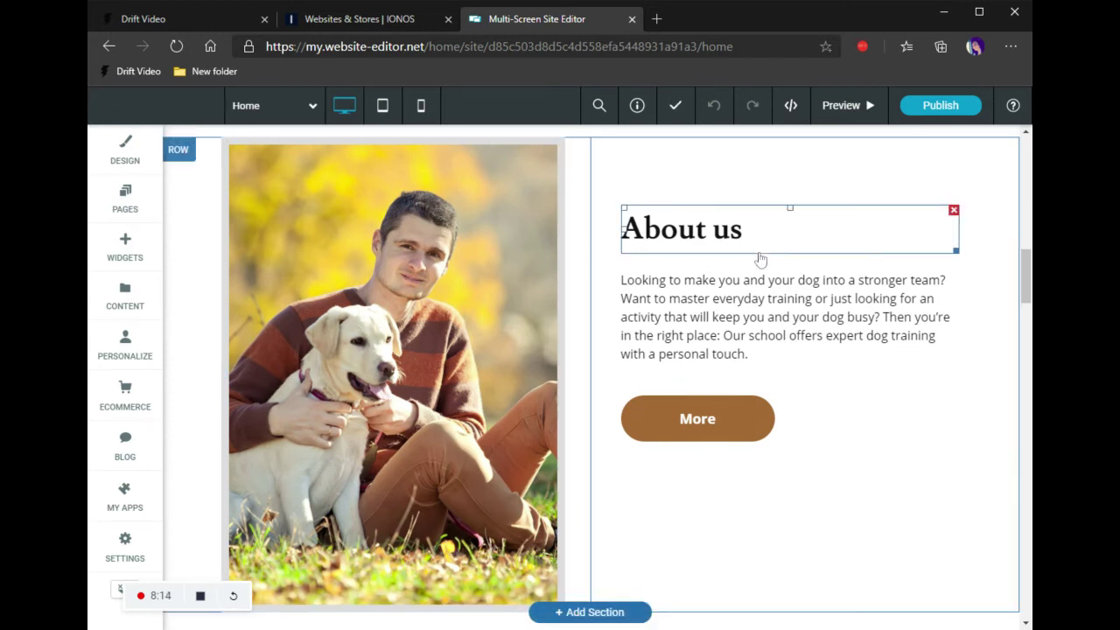
{"action": "scroll", "coordinate": [792, 302], "scroll_direction": "up", "scroll_amount": 2}
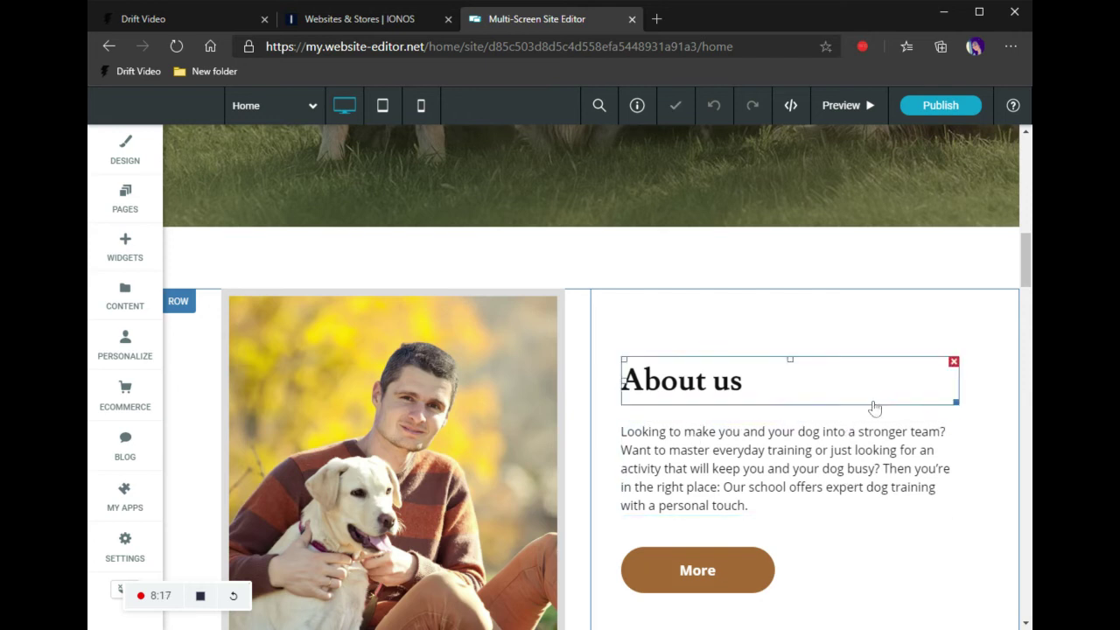
View the editing options of the About us paragraph and of the column that contains it.
{"action": "left_click", "coordinate": [877, 446]}
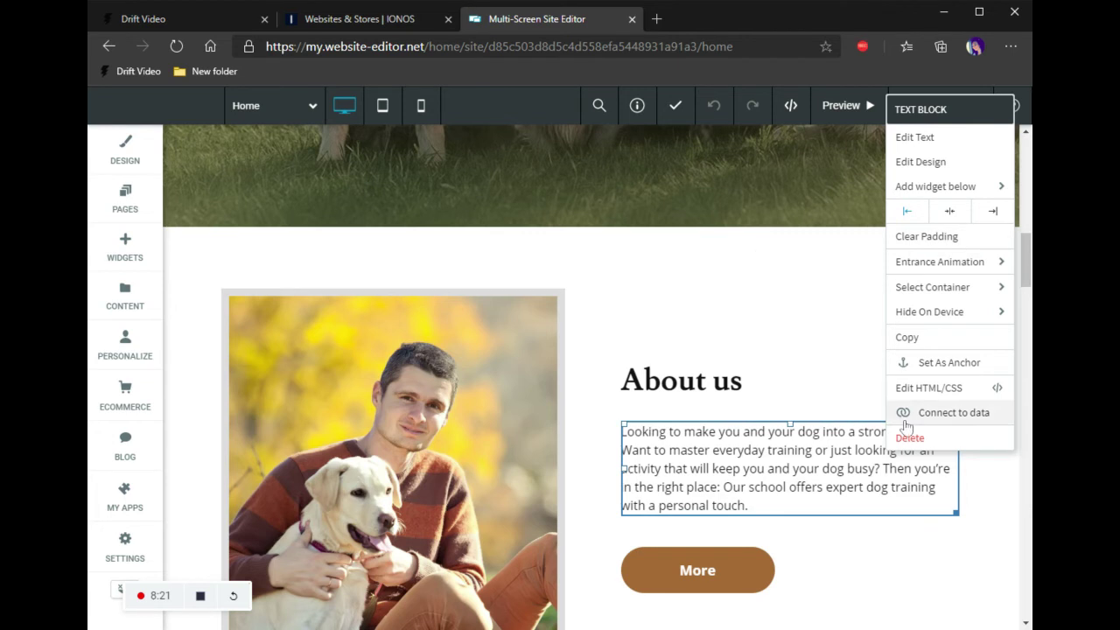
{"action": "left_click", "coordinate": [654, 276]}
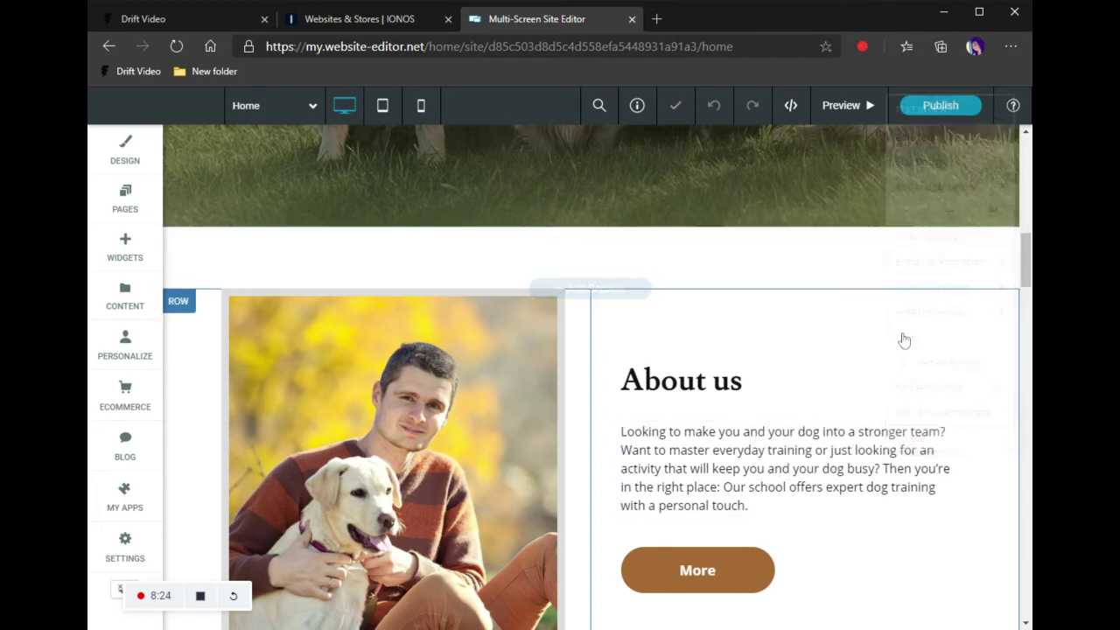
{"action": "left_click", "coordinate": [829, 324]}
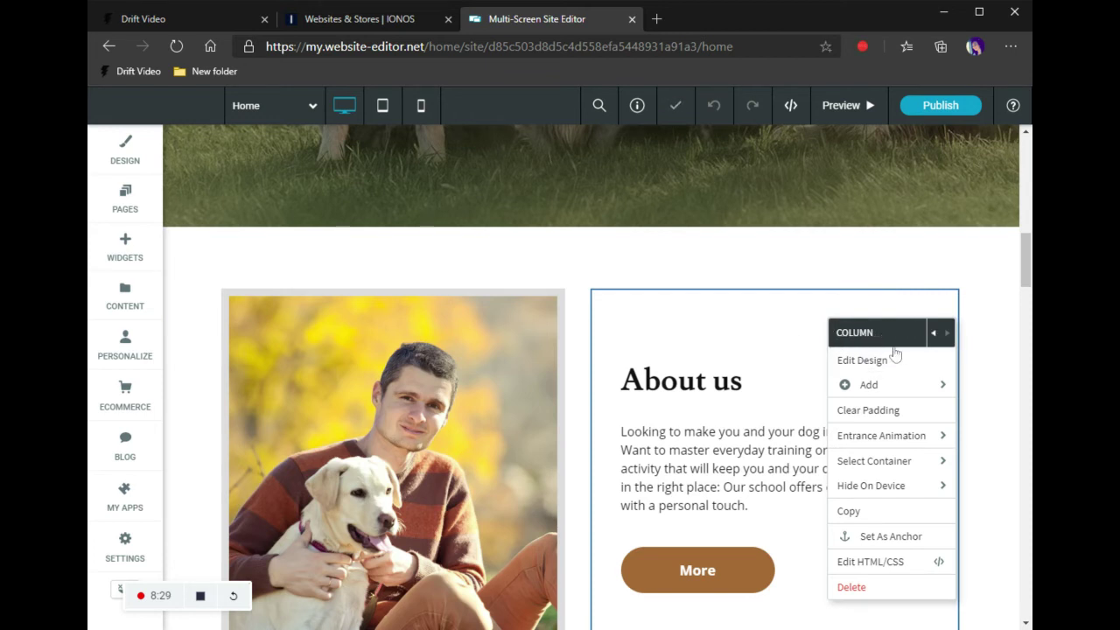
{"action": "left_click", "coordinate": [200, 245]}
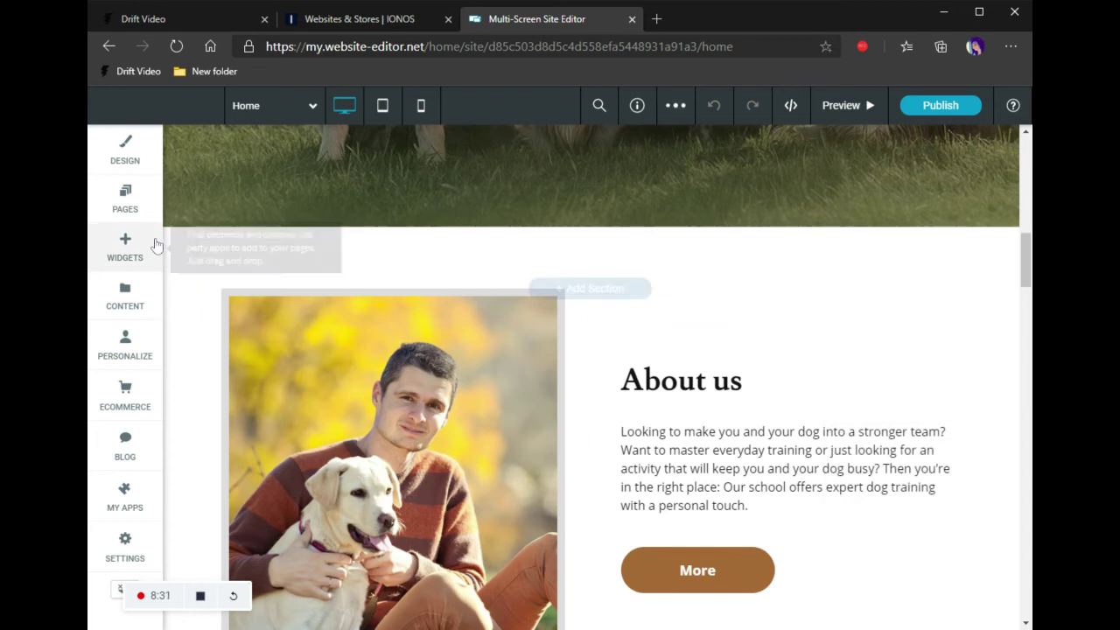
Move the empty row above the About us section down one place and back up.
{"action": "left_click", "coordinate": [169, 245]}
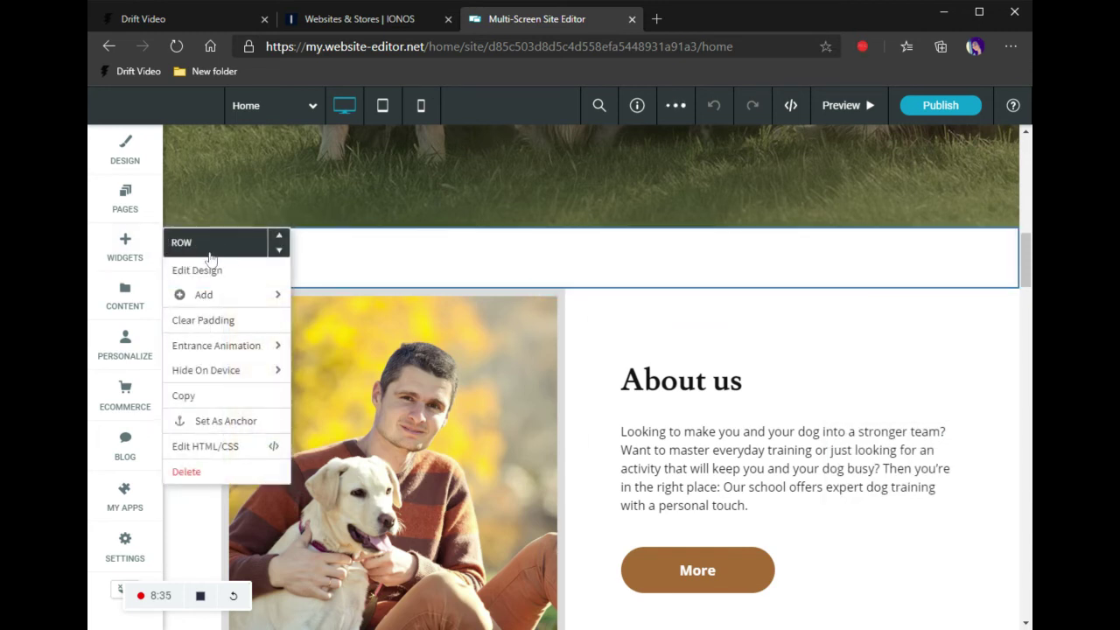
{"action": "left_click", "coordinate": [280, 253]}
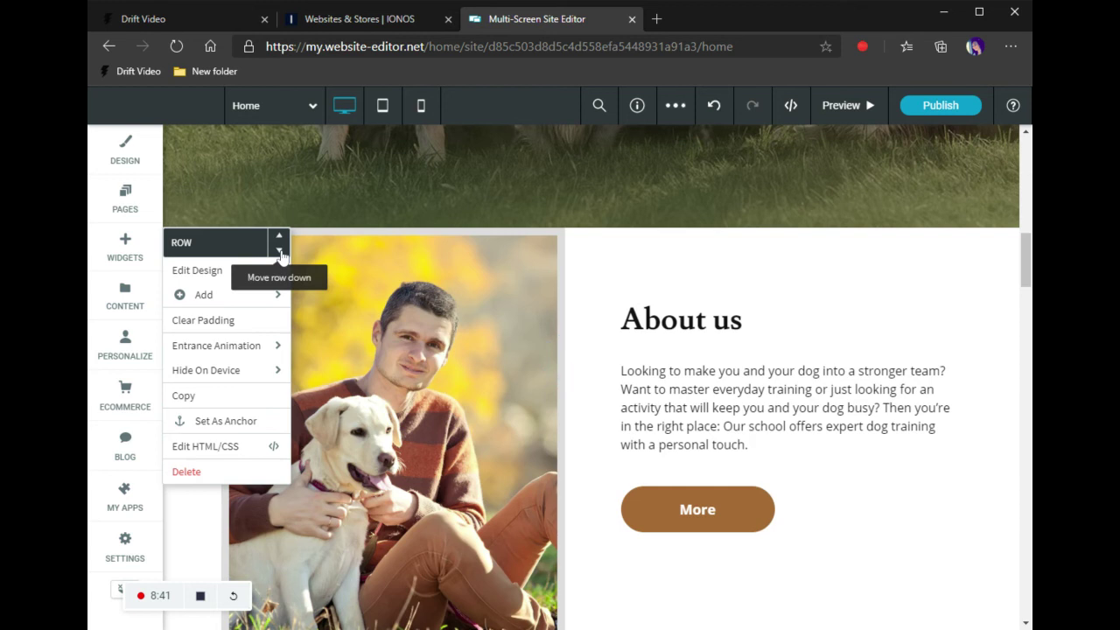
{"action": "left_click", "coordinate": [279, 236]}
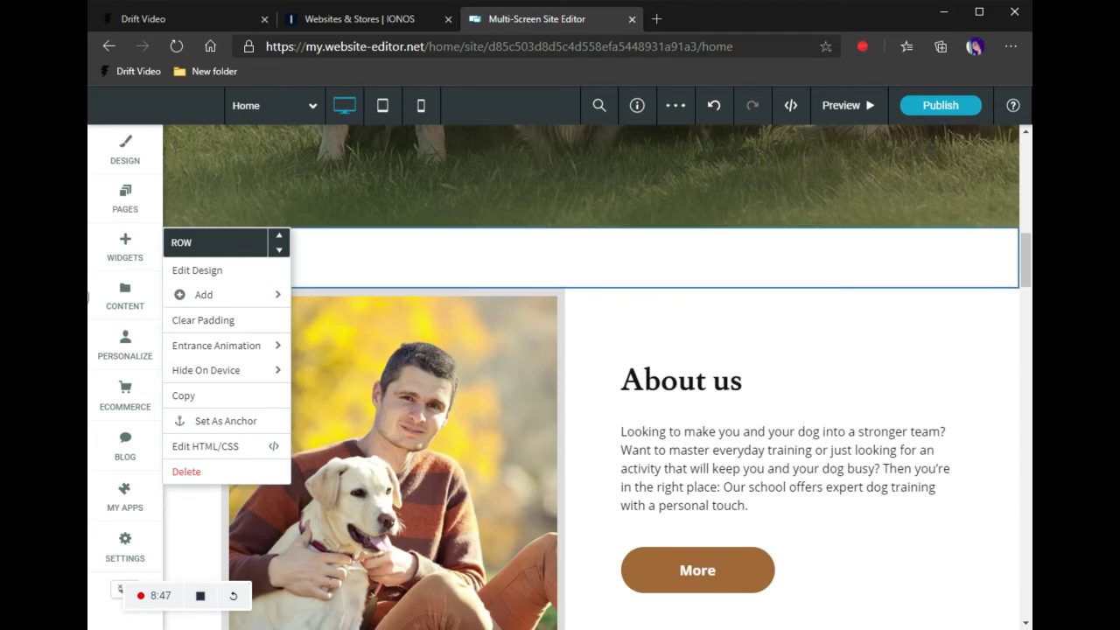
Apply the Bounce in from Right entrance animation to the empty row above the About us section.
{"action": "mouse_move", "coordinate": [234, 300]}
{"action": "mouse_move", "coordinate": [274, 295]}
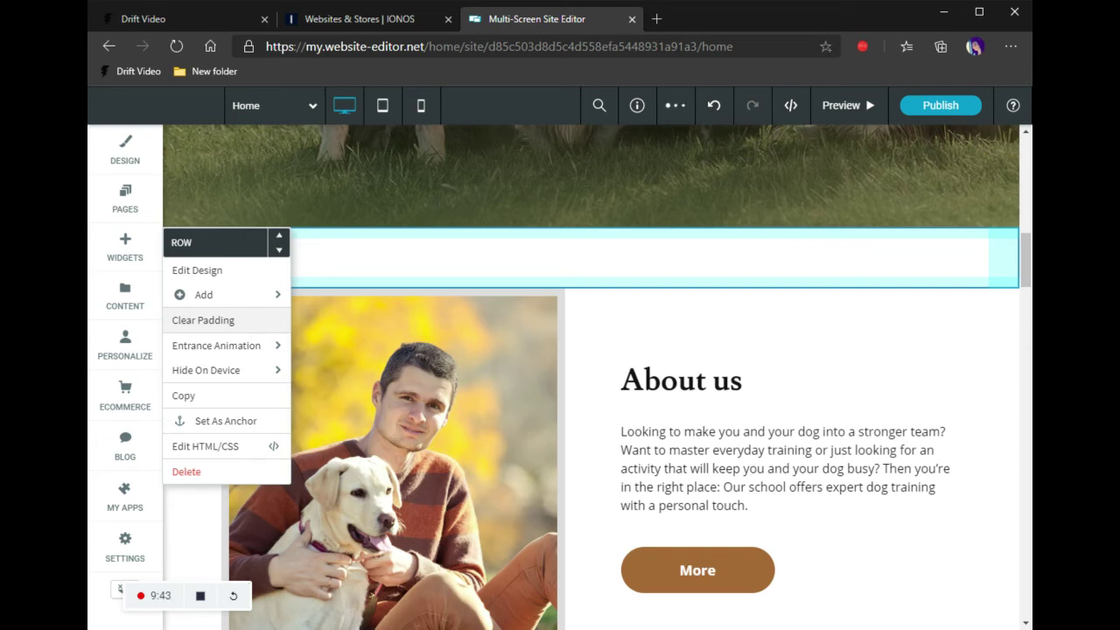
{"action": "mouse_move", "coordinate": [256, 347]}
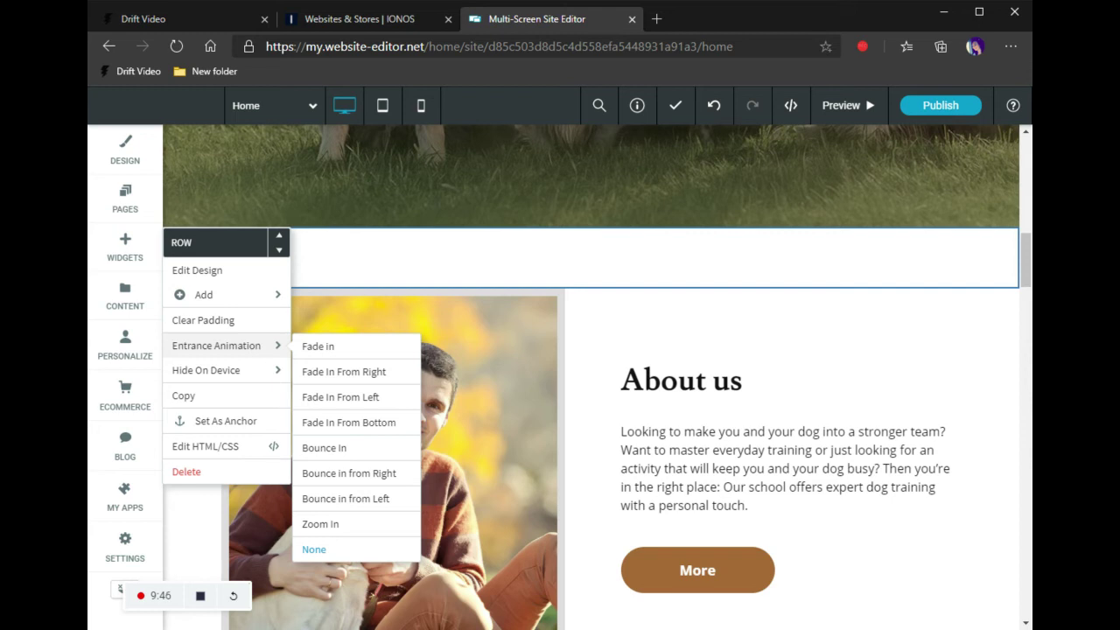
{"action": "left_click", "coordinate": [345, 469]}
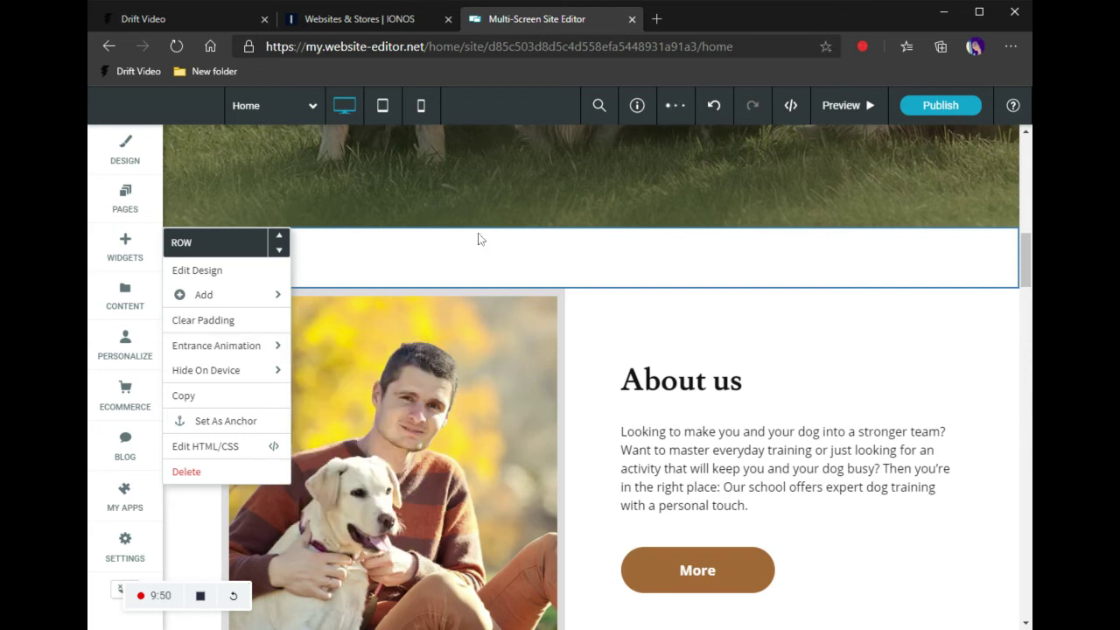
{"action": "left_click", "coordinate": [554, 271]}
Look through the home page down to the Learning through play section and return to the dog training banner.
{"action": "scroll", "coordinate": [553, 271], "scroll_direction": "down", "scroll_amount": 15}
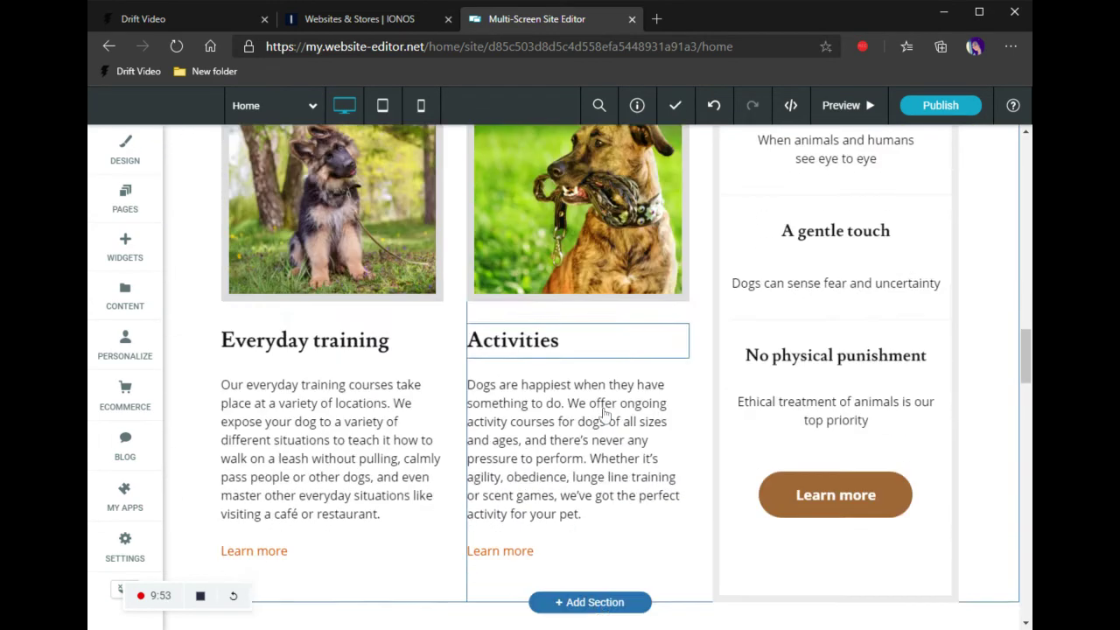
{"action": "scroll", "coordinate": [589, 403], "scroll_direction": "down", "scroll_amount": 7}
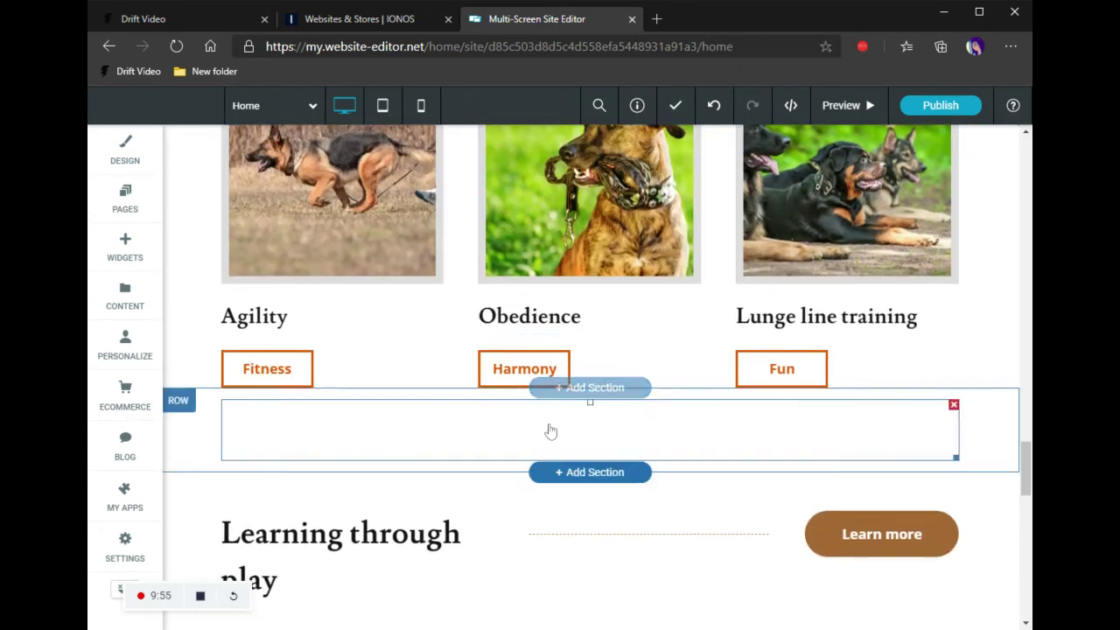
{"action": "scroll", "coordinate": [548, 430], "scroll_direction": "up", "scroll_amount": 6}
{"action": "scroll", "coordinate": [532, 375], "scroll_direction": "up", "scroll_amount": 20}
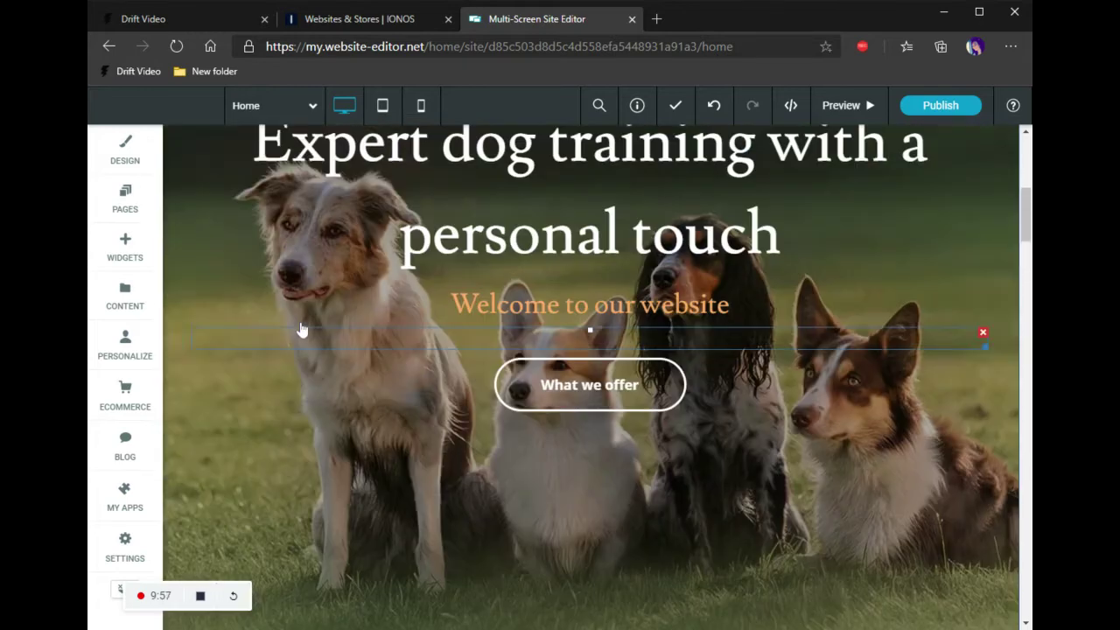
View the device hiding options of the empty row above the About us section.
{"action": "scroll", "coordinate": [384, 302], "scroll_direction": "down", "scroll_amount": 10}
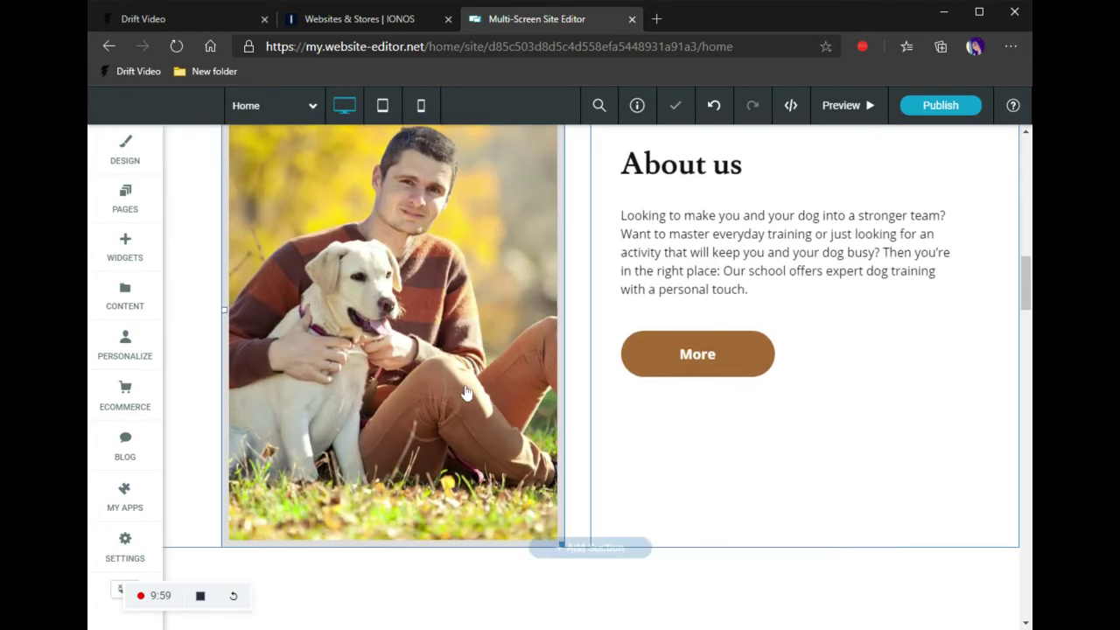
{"action": "scroll", "coordinate": [280, 326], "scroll_direction": "up", "scroll_amount": 1}
{"action": "left_click", "coordinate": [180, 319]}
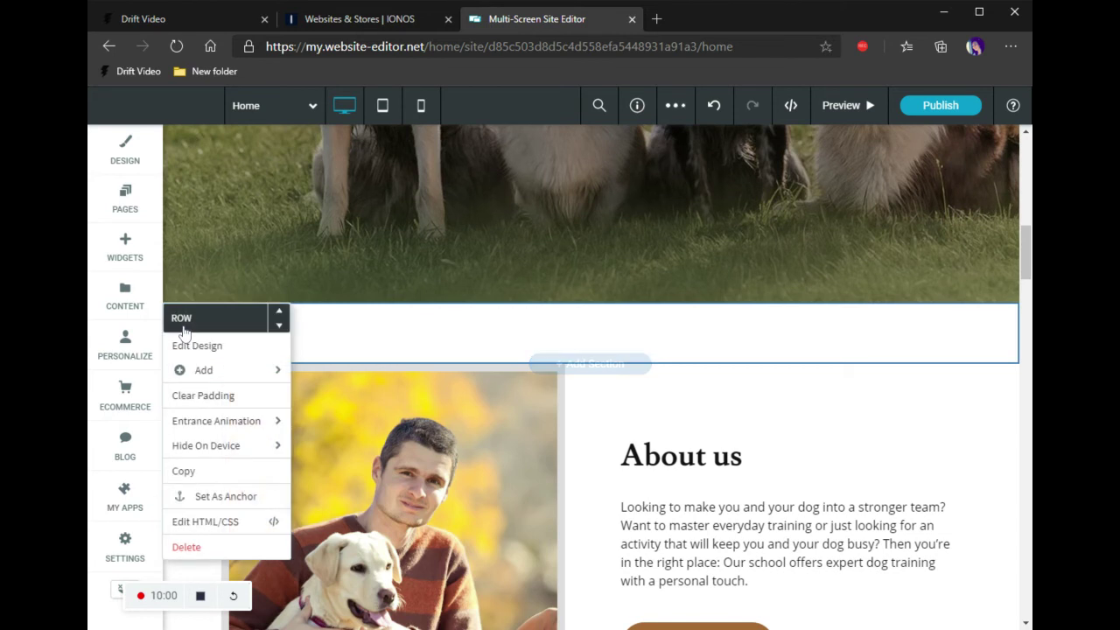
{"action": "mouse_move", "coordinate": [250, 451]}
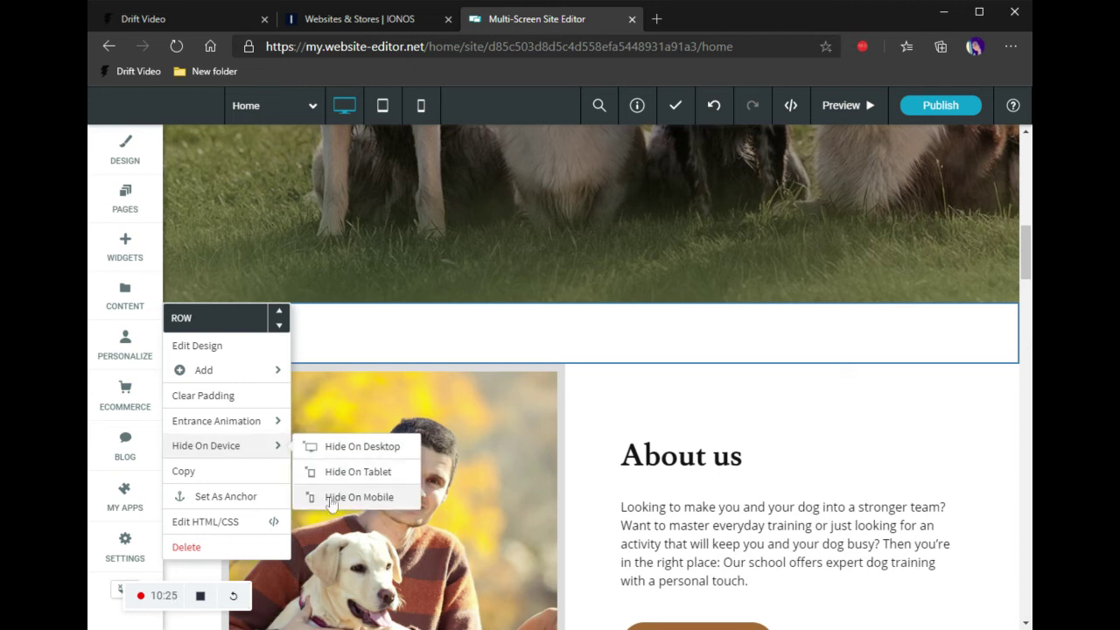
{"action": "left_click", "coordinate": [388, 345]}
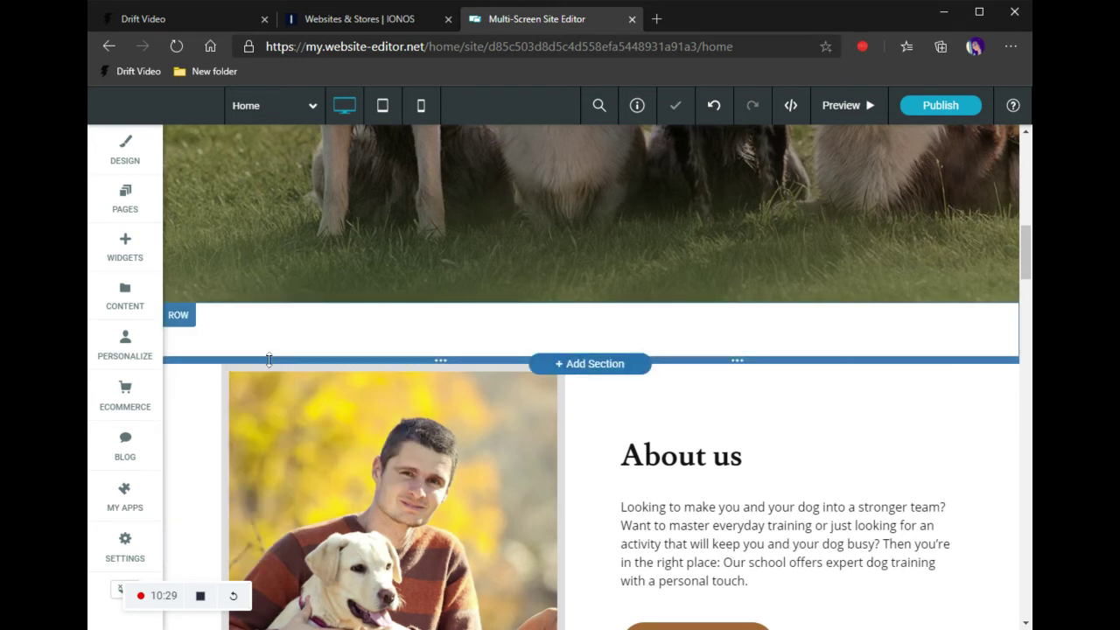
Switch the editor to the Gallery page and return to the Home page.
{"action": "scroll", "coordinate": [290, 333], "scroll_direction": "up", "scroll_amount": 3}
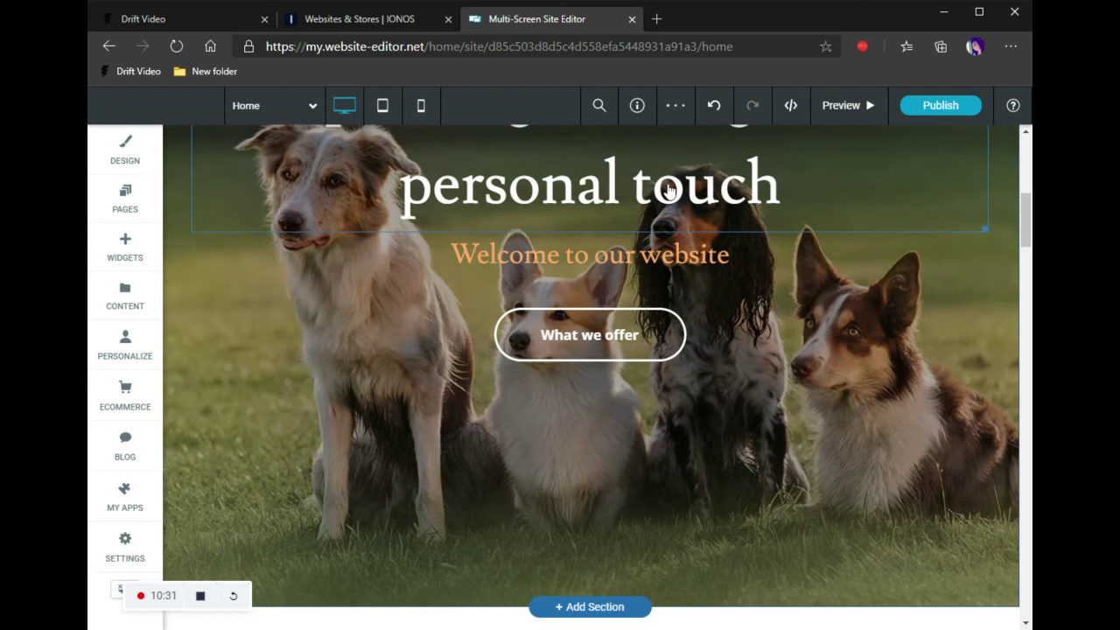
{"action": "left_click", "coordinate": [234, 105]}
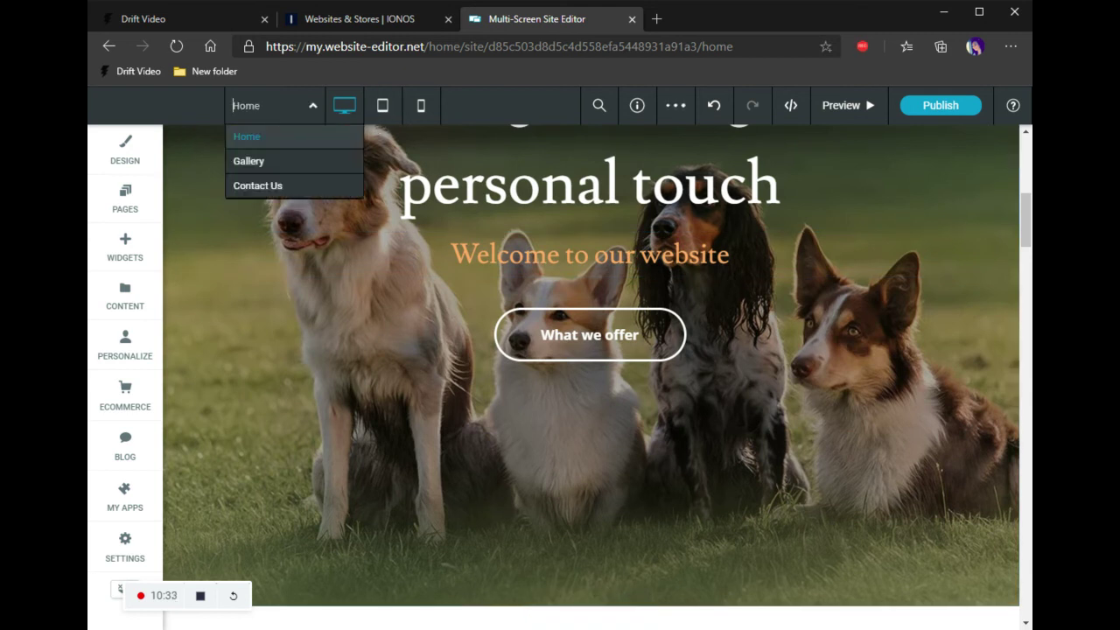
{"action": "left_click", "coordinate": [312, 105]}
{"action": "left_click", "coordinate": [313, 106]}
{"action": "left_click", "coordinate": [304, 110]}
{"action": "left_click", "coordinate": [307, 107]}
{"action": "left_click", "coordinate": [303, 161]}
{"action": "left_click", "coordinate": [315, 106]}
{"action": "left_click", "coordinate": [317, 138]}
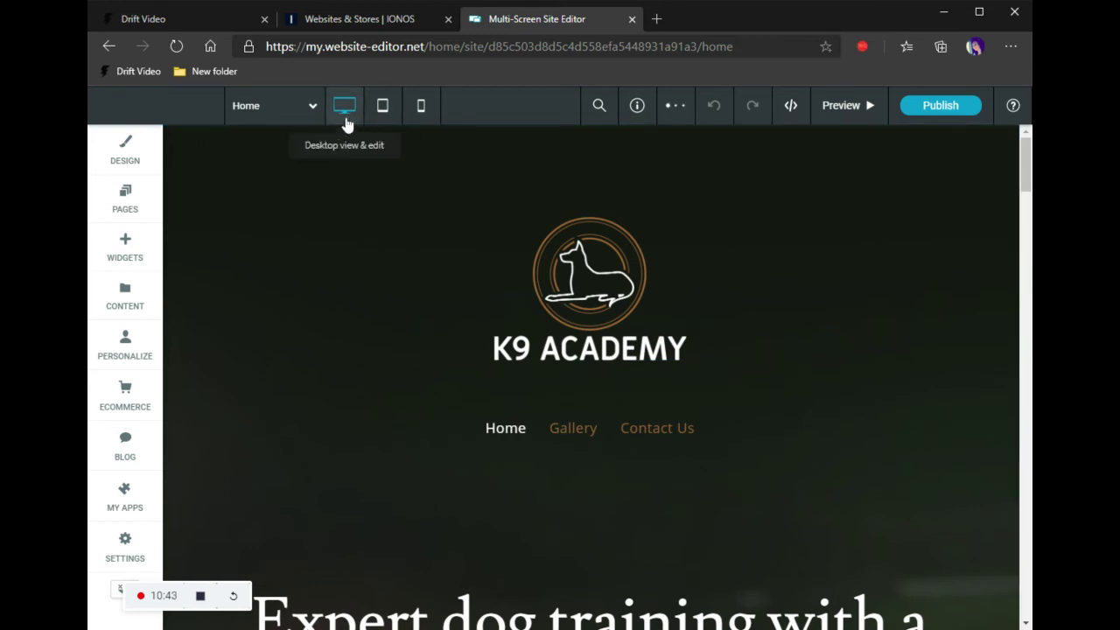
View the home page in the tablet and mobile layouts and return to the desktop layout.
{"action": "left_click", "coordinate": [382, 116]}
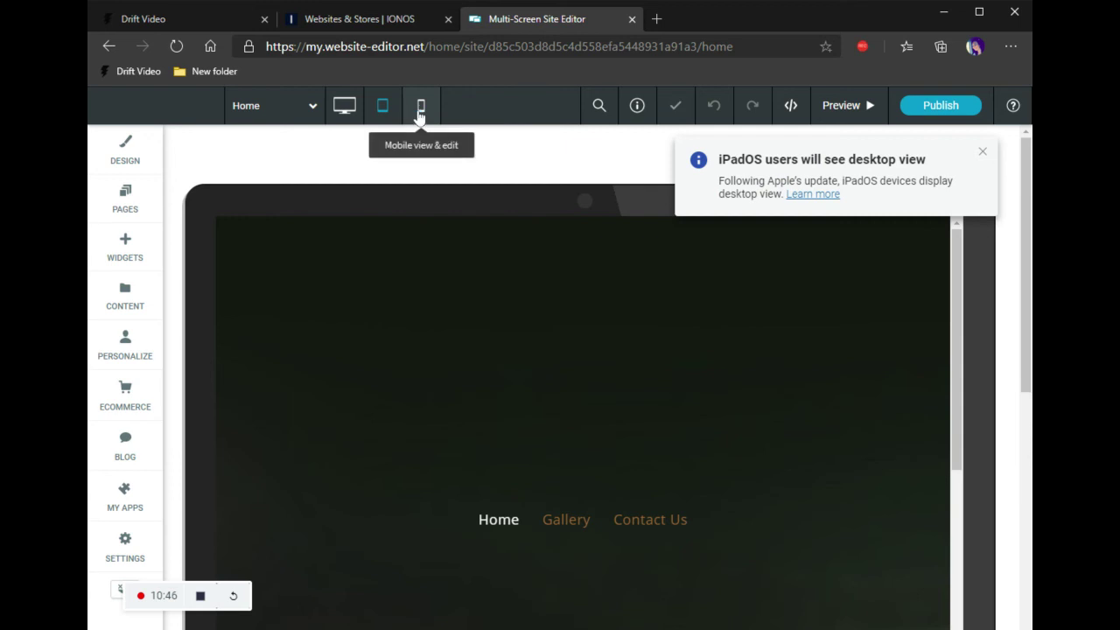
{"action": "left_click", "coordinate": [420, 106]}
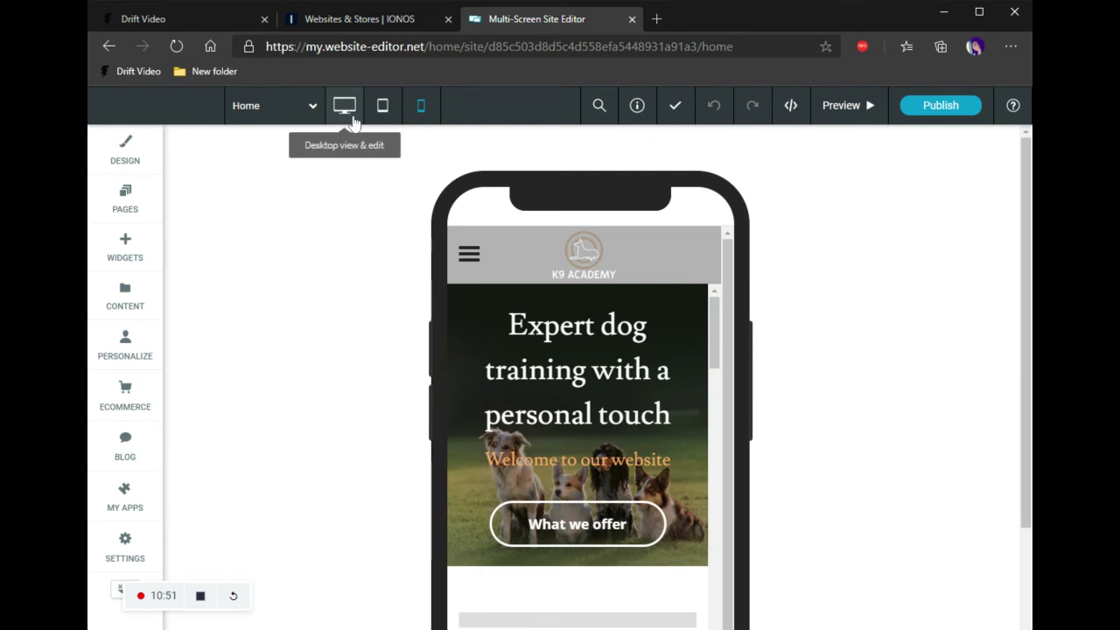
{"action": "left_click", "coordinate": [346, 110]}
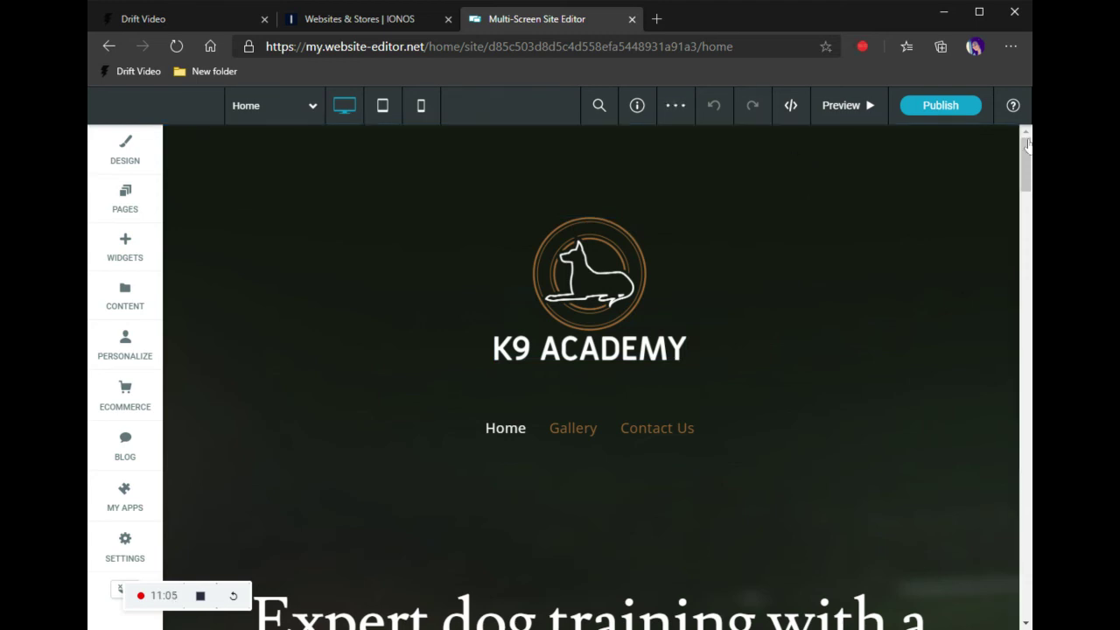
{"action": "left_click", "coordinate": [716, 106]}
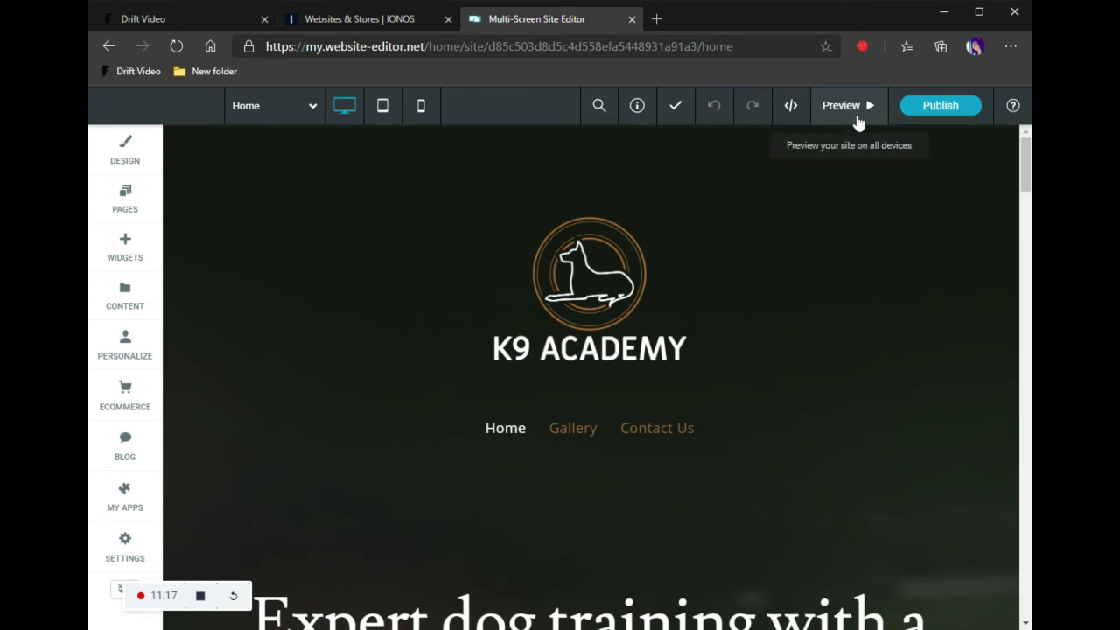
Examine the global site background's color and image options for all pages.
{"action": "left_click", "coordinate": [126, 161]}
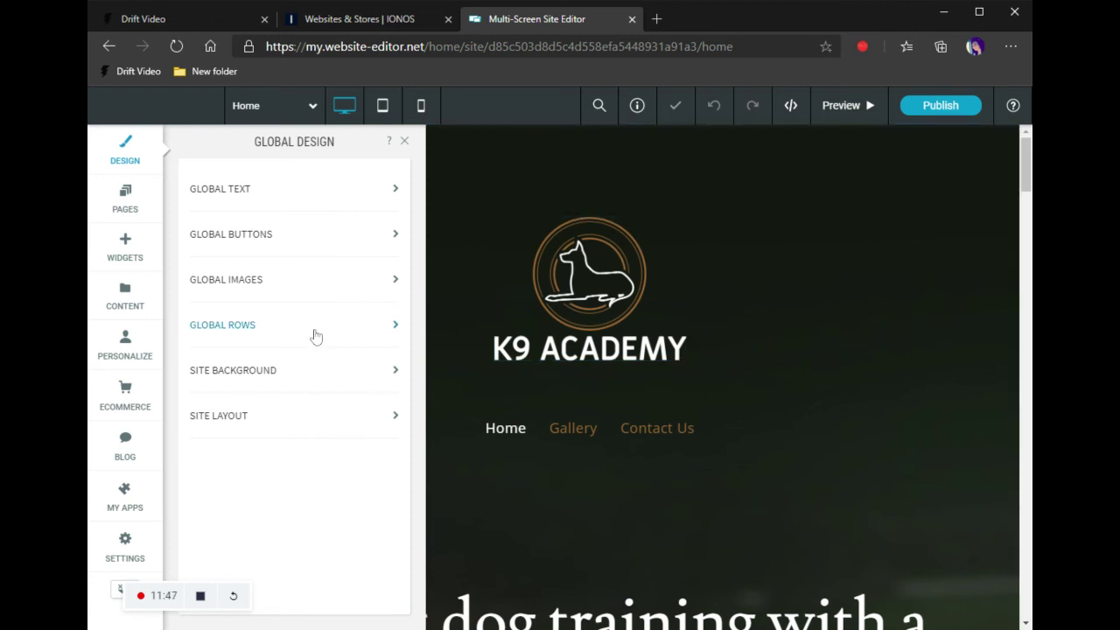
{"action": "left_click", "coordinate": [341, 379]}
{"action": "left_click", "coordinate": [349, 295]}
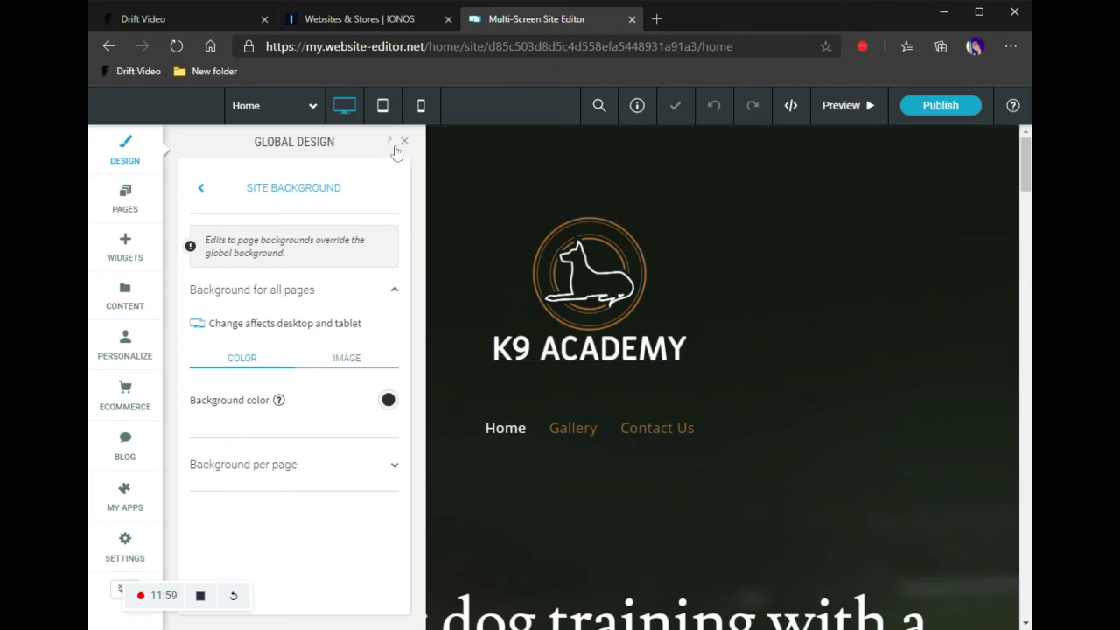
{"action": "left_click", "coordinate": [343, 361]}
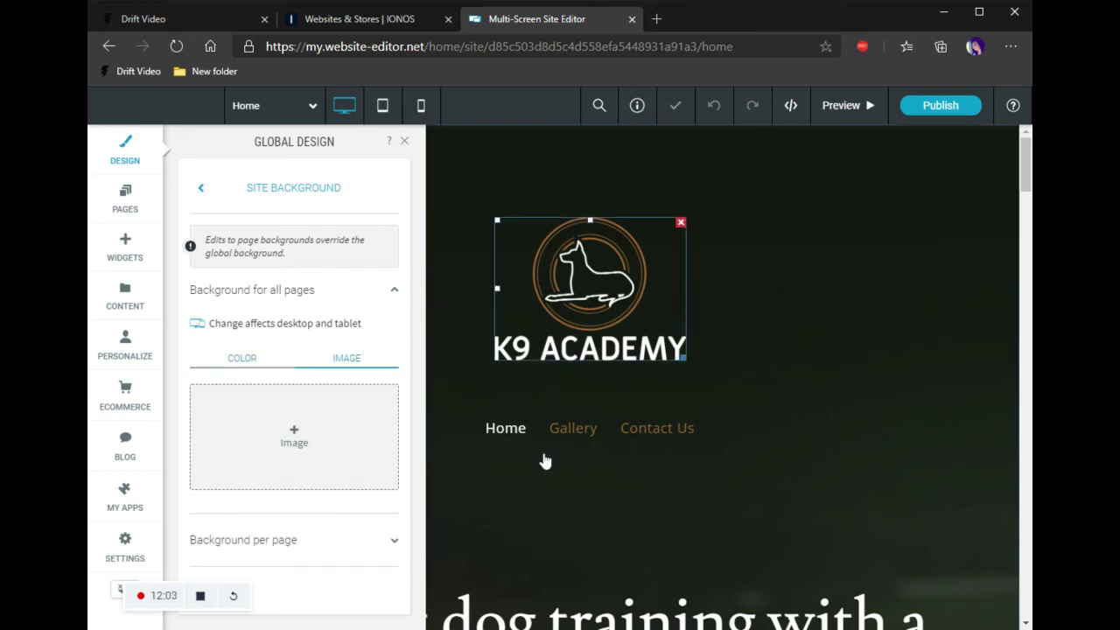
{"action": "left_click", "coordinate": [245, 362]}
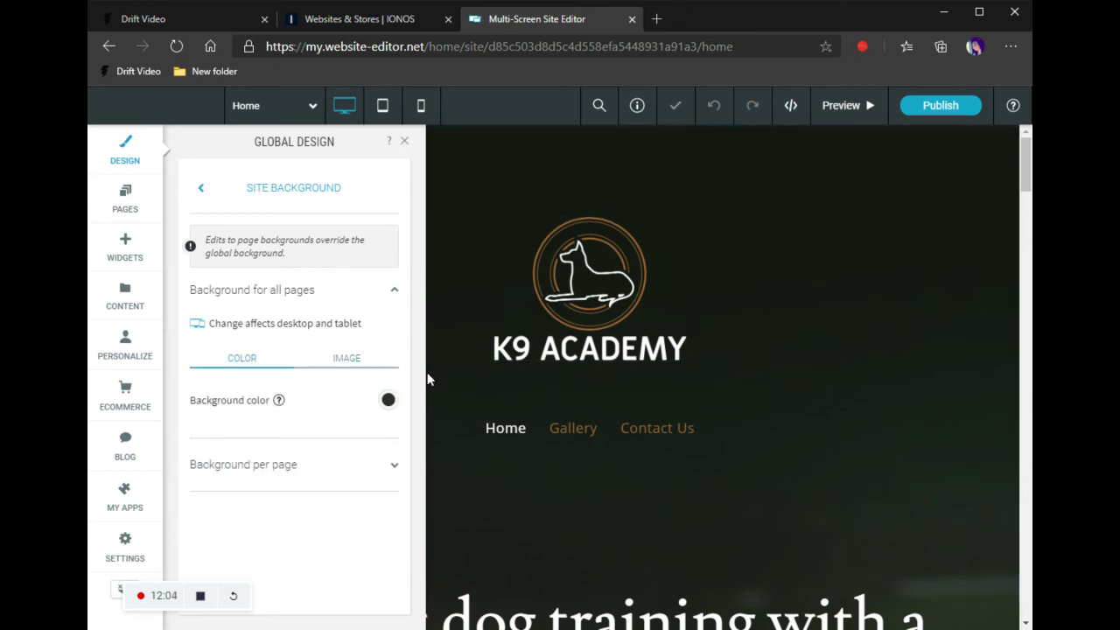
{"action": "left_click", "coordinate": [404, 142]}
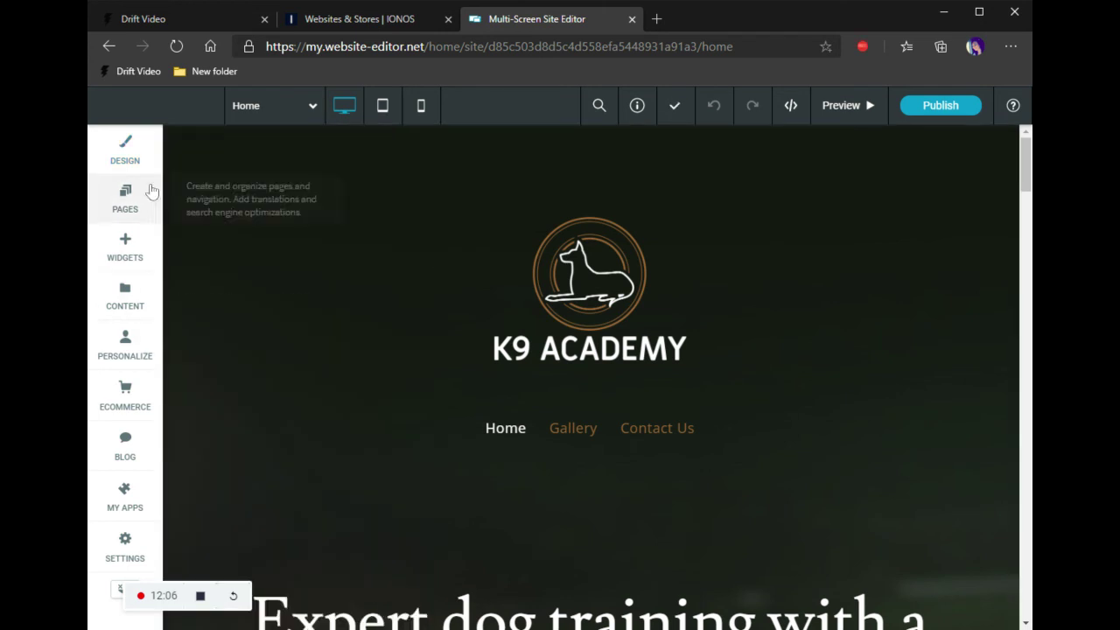
Set the background color of the dog training banner row to none and view its background image settings.
{"action": "left_click", "coordinate": [173, 147]}
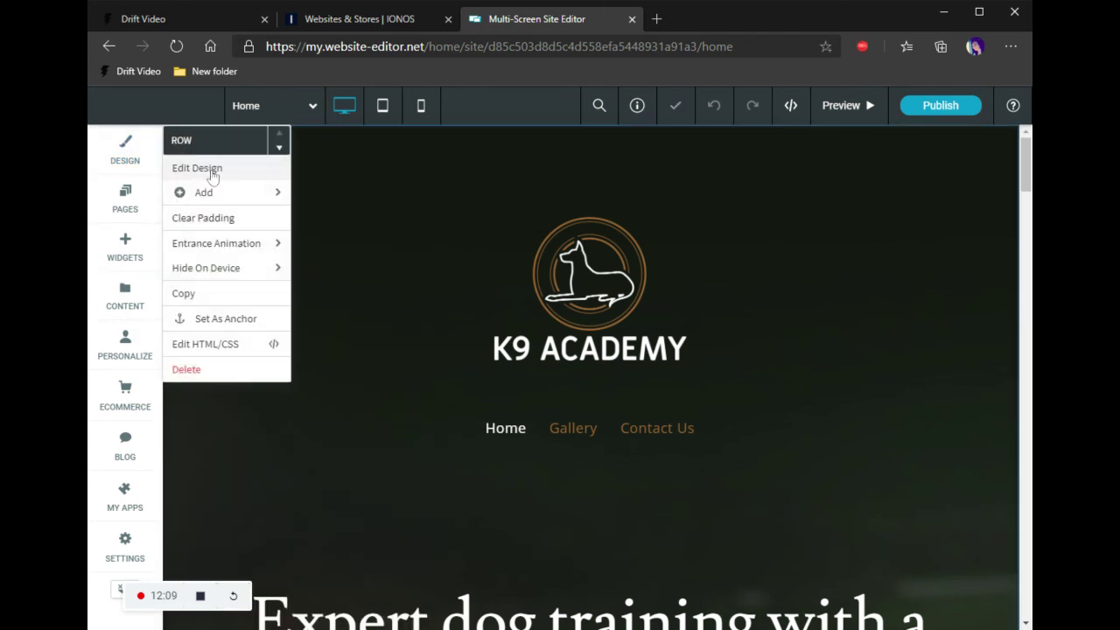
{"action": "left_click", "coordinate": [208, 169]}
{"action": "scroll", "coordinate": [370, 413], "scroll_direction": "down", "scroll_amount": 2}
{"action": "scroll", "coordinate": [242, 405], "scroll_direction": "up", "scroll_amount": 2}
{"action": "scroll", "coordinate": [236, 437], "scroll_direction": "down", "scroll_amount": 1}
{"action": "left_click", "coordinate": [237, 372]}
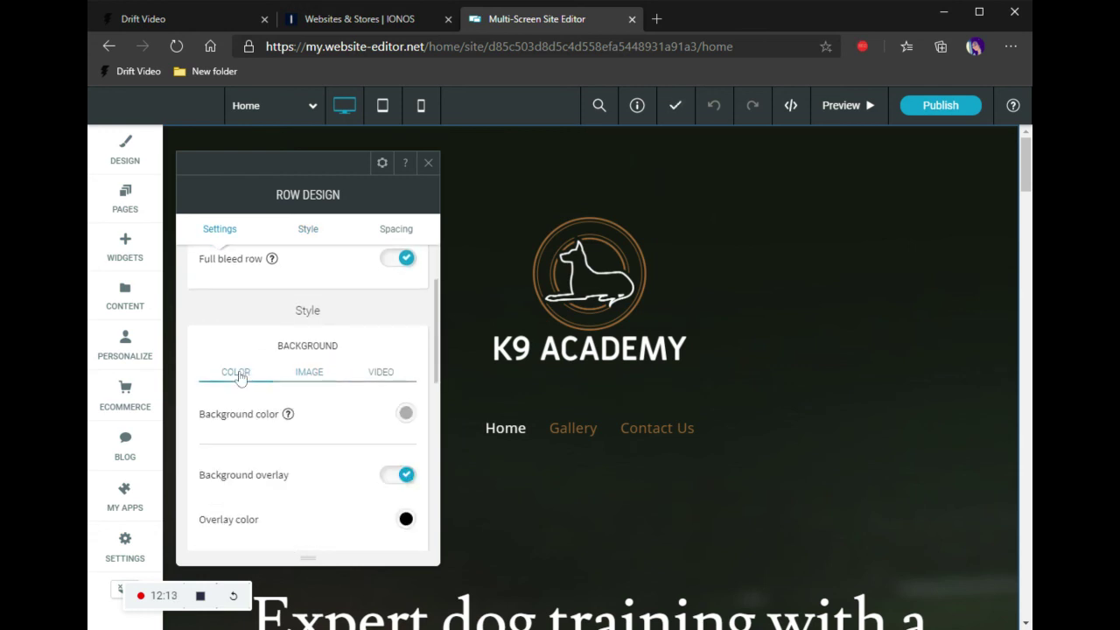
{"action": "left_click", "coordinate": [406, 414]}
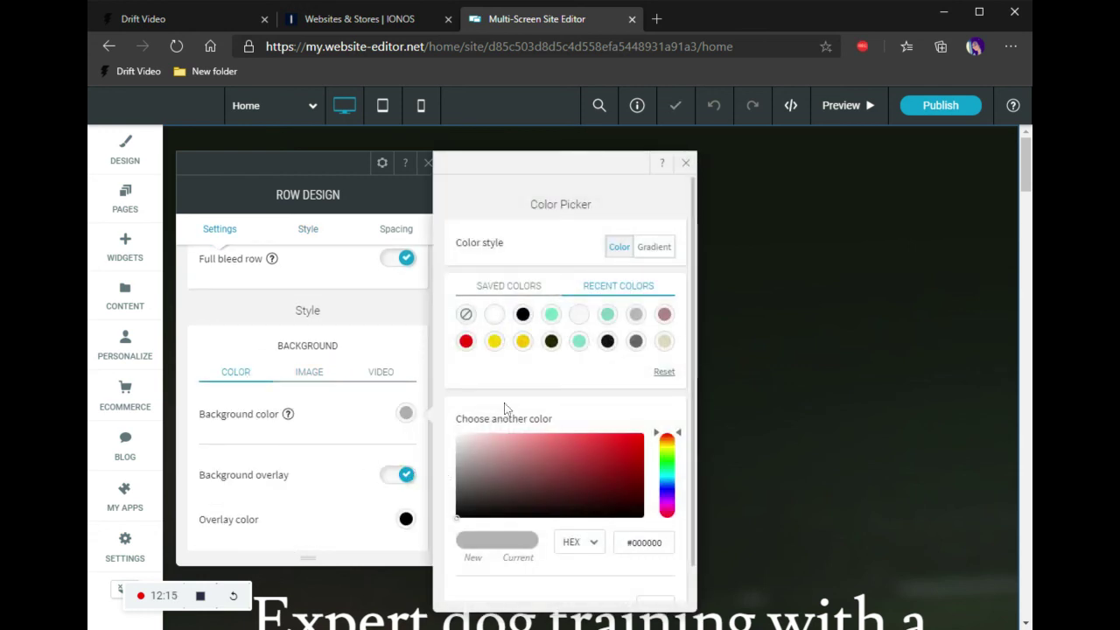
{"action": "left_click", "coordinate": [464, 317]}
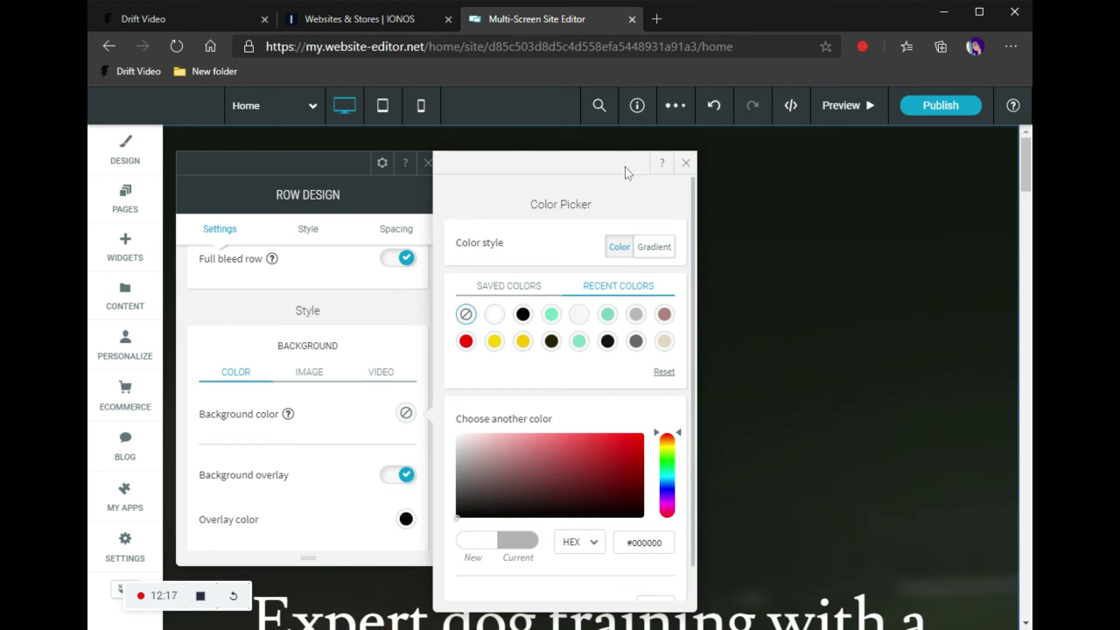
{"action": "left_click", "coordinate": [686, 163]}
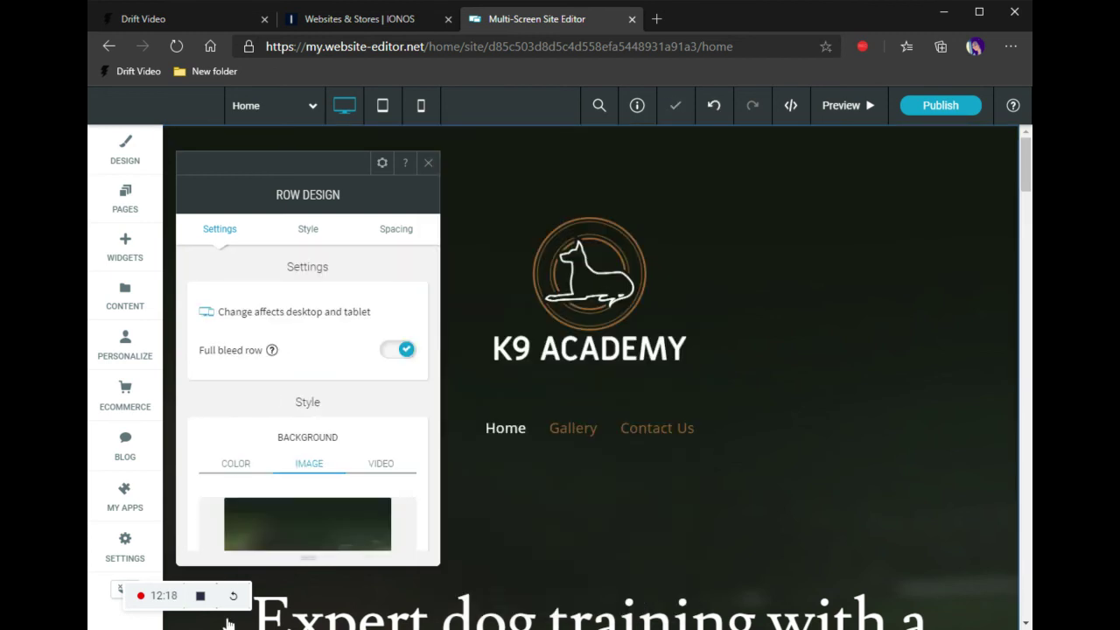
{"action": "scroll", "coordinate": [271, 476], "scroll_direction": "down", "scroll_amount": 2}
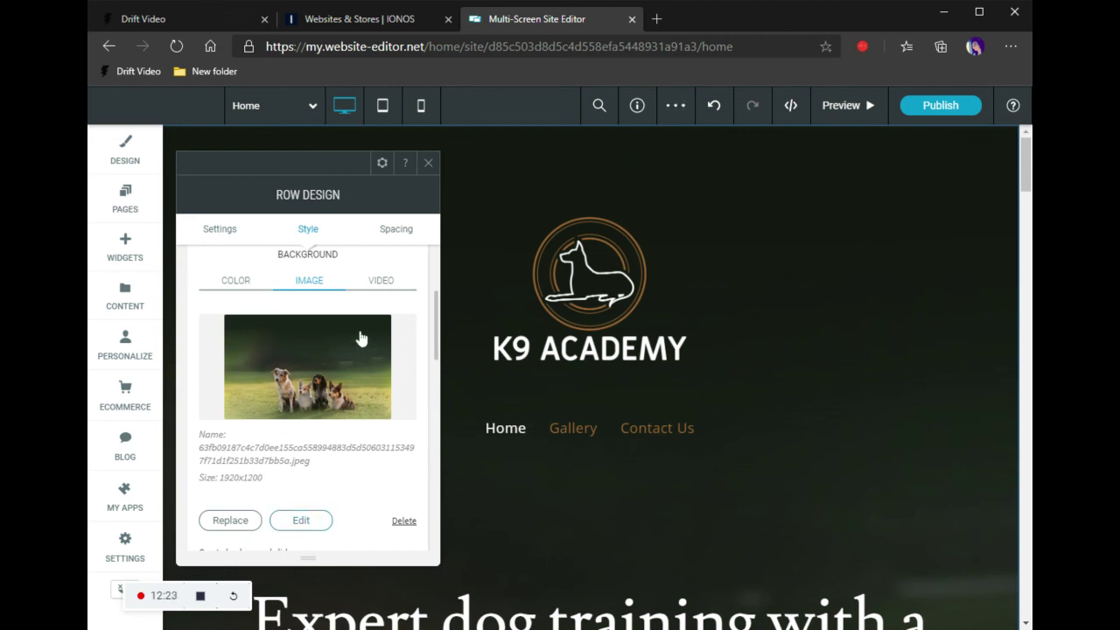
{"action": "left_click", "coordinate": [429, 164]}
Set the background color of the About us row to none.
{"action": "scroll", "coordinate": [321, 266], "scroll_direction": "down", "scroll_amount": 8}
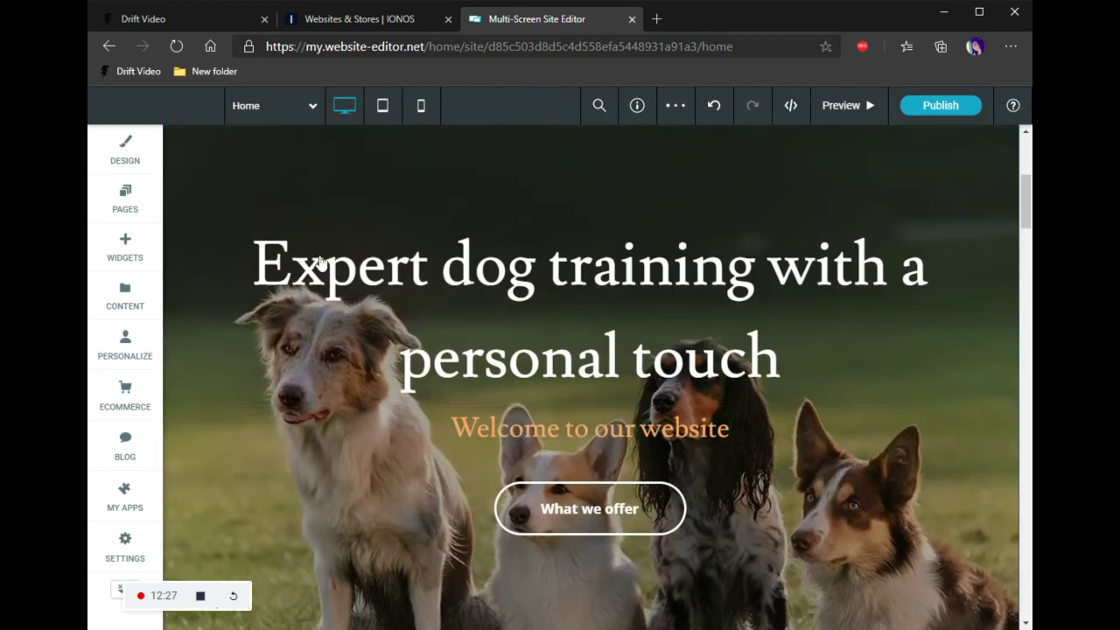
{"action": "scroll", "coordinate": [321, 267], "scroll_direction": "down", "scroll_amount": 5}
{"action": "scroll", "coordinate": [190, 251], "scroll_direction": "up", "scroll_amount": 3}
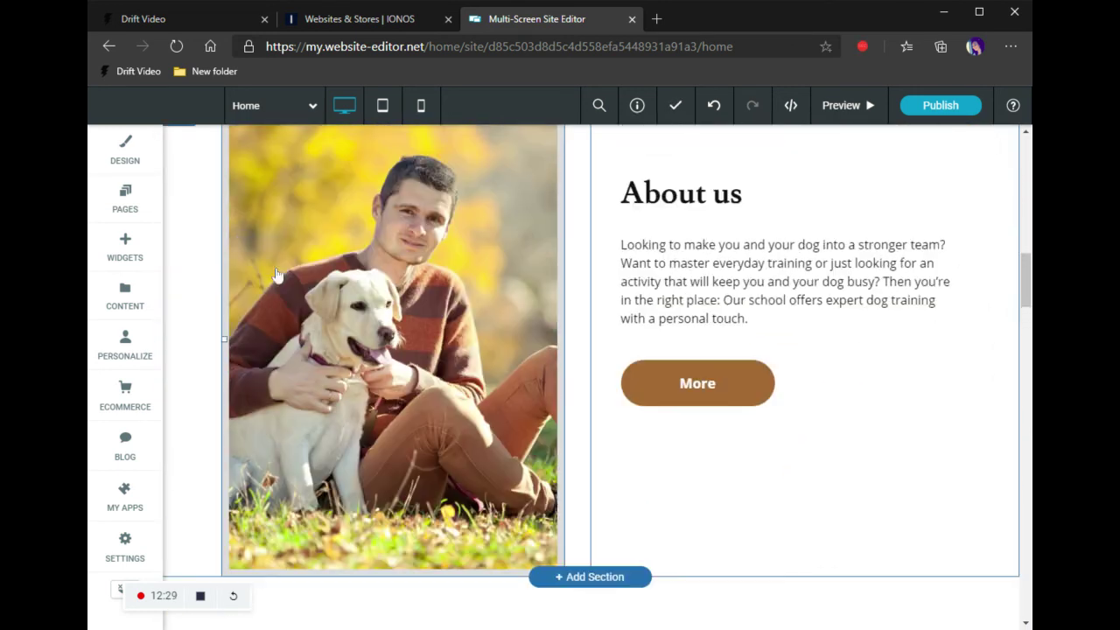
{"action": "left_click", "coordinate": [183, 229]}
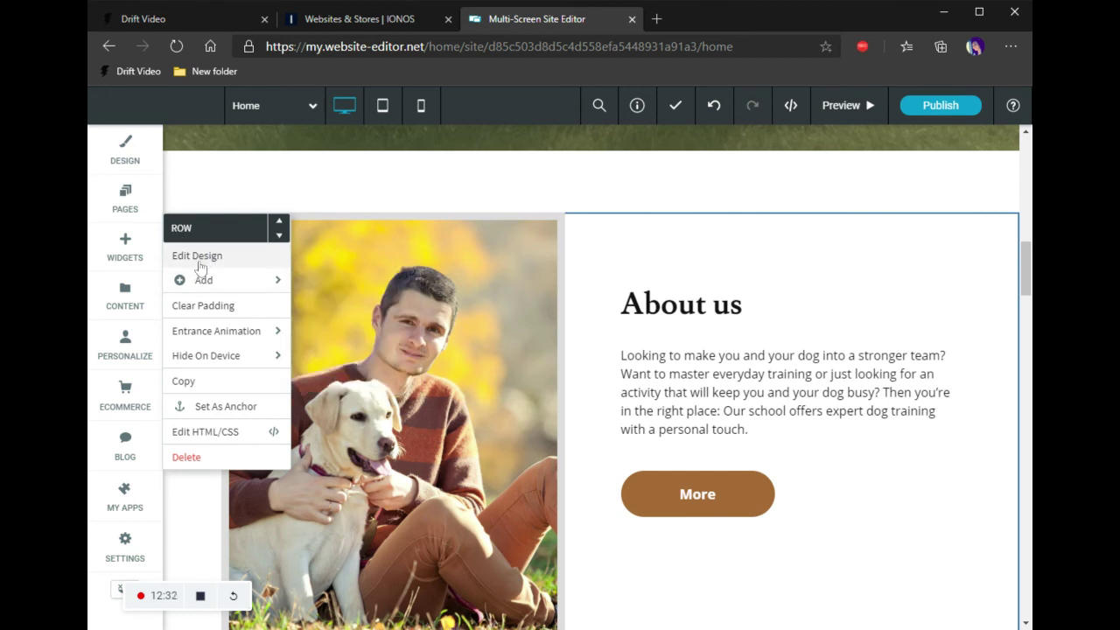
{"action": "left_click", "coordinate": [202, 259]}
{"action": "scroll", "coordinate": [377, 447], "scroll_direction": "down", "scroll_amount": 1}
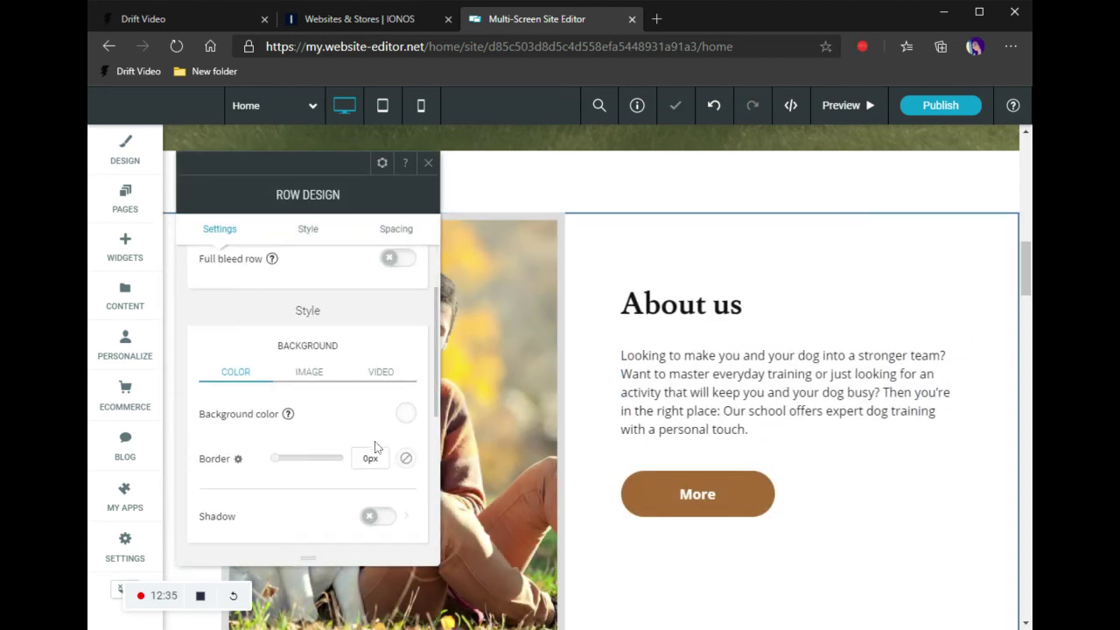
{"action": "left_click", "coordinate": [313, 376]}
{"action": "left_click", "coordinate": [236, 374]}
{"action": "left_click", "coordinate": [405, 413]}
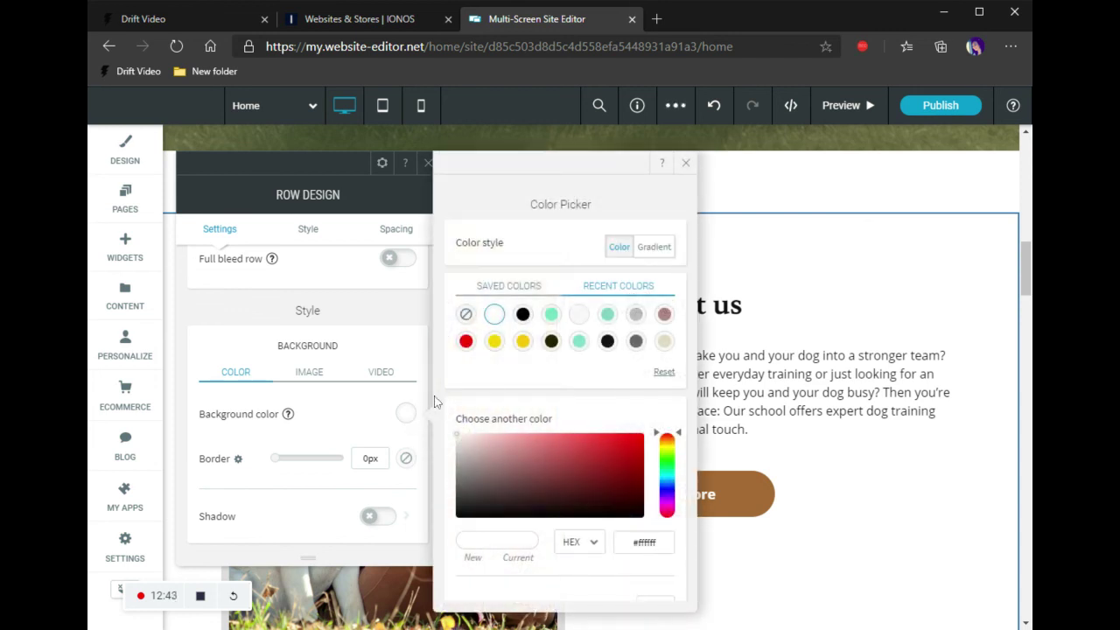
{"action": "left_click", "coordinate": [467, 315]}
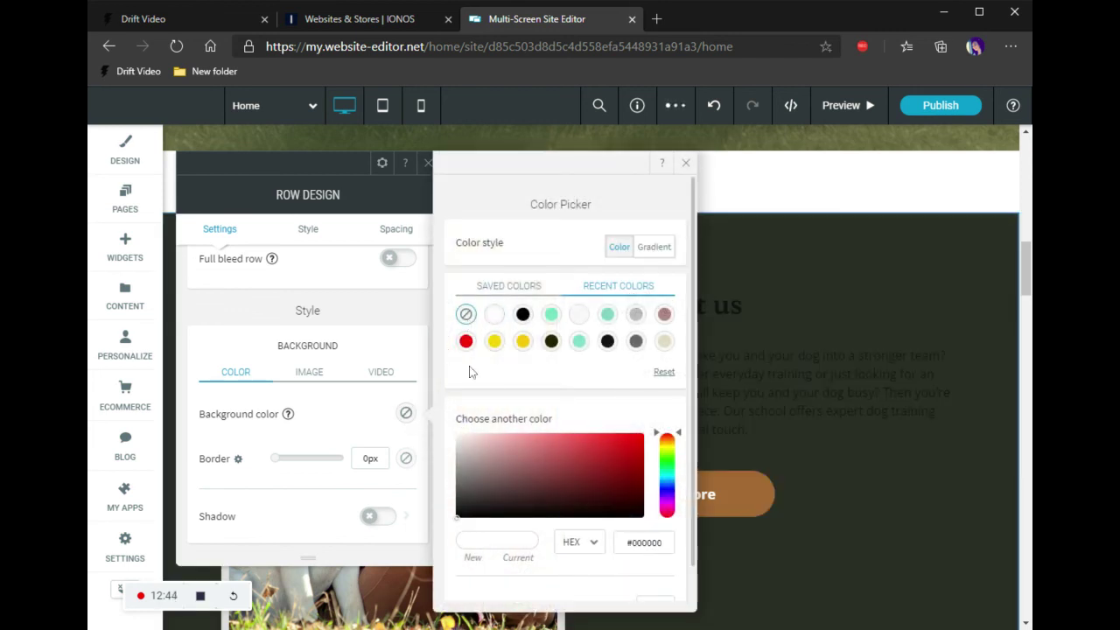
{"action": "left_click", "coordinate": [688, 166]}
{"action": "left_click", "coordinate": [428, 163]}
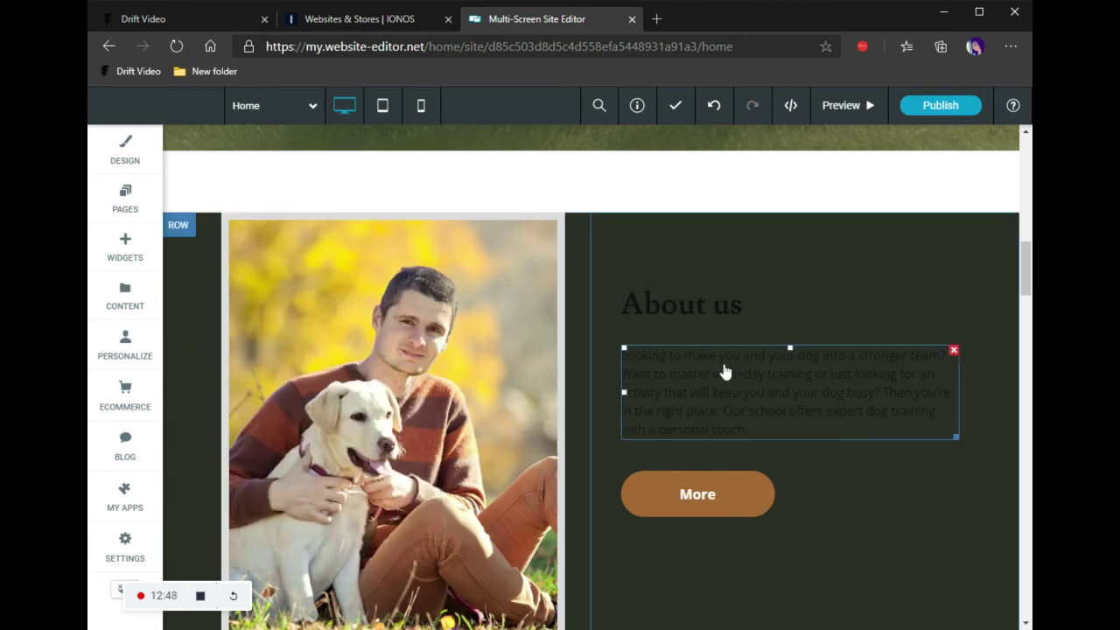
View the design settings of the spacer above the About us section and of the About us row.
{"action": "left_click", "coordinate": [305, 181]}
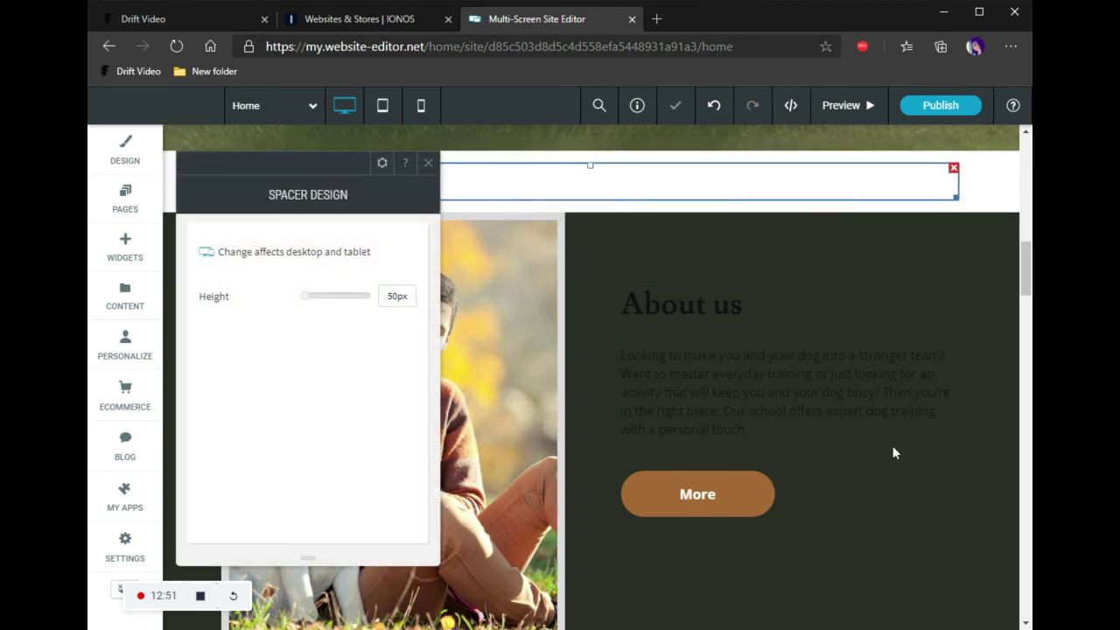
{"action": "left_click", "coordinate": [430, 165]}
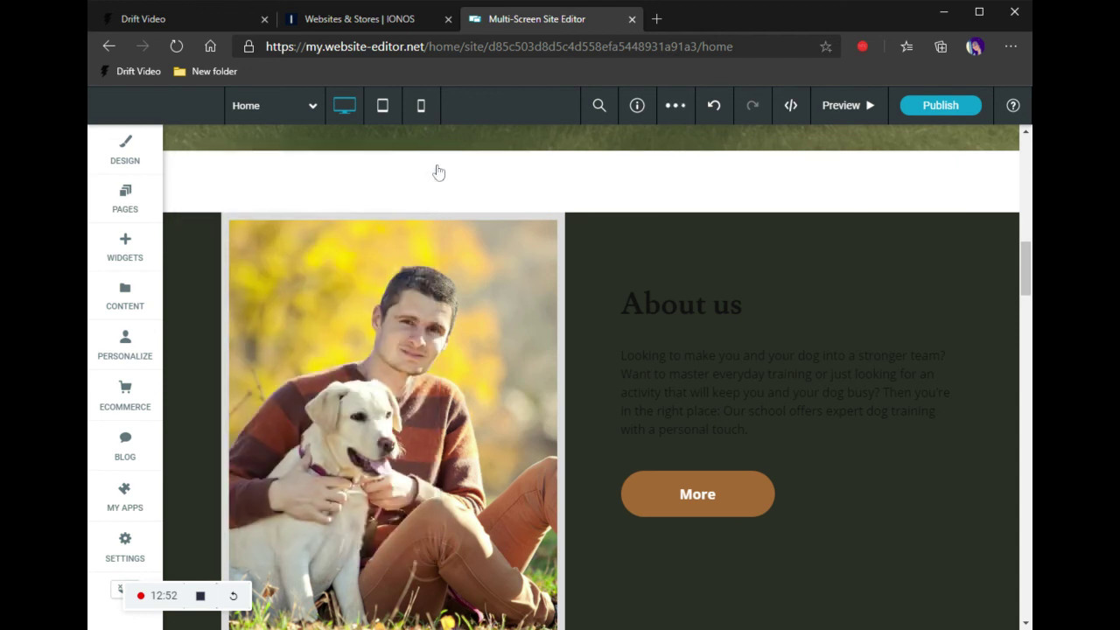
{"action": "left_click", "coordinate": [189, 236]}
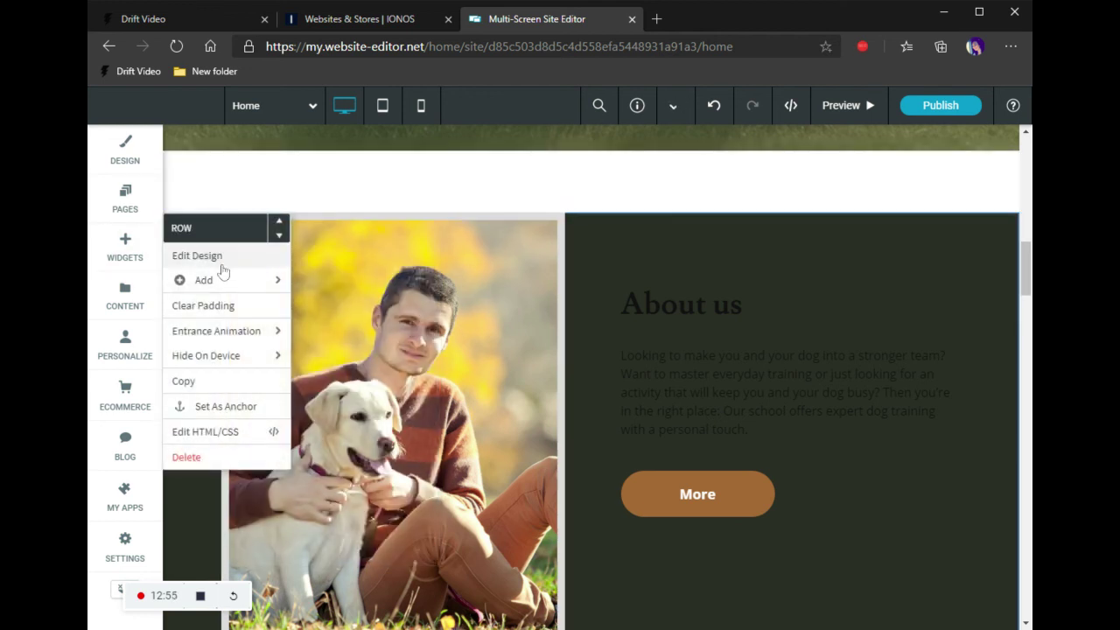
{"action": "left_click", "coordinate": [220, 255]}
{"action": "scroll", "coordinate": [393, 506], "scroll_direction": "down", "scroll_amount": 2}
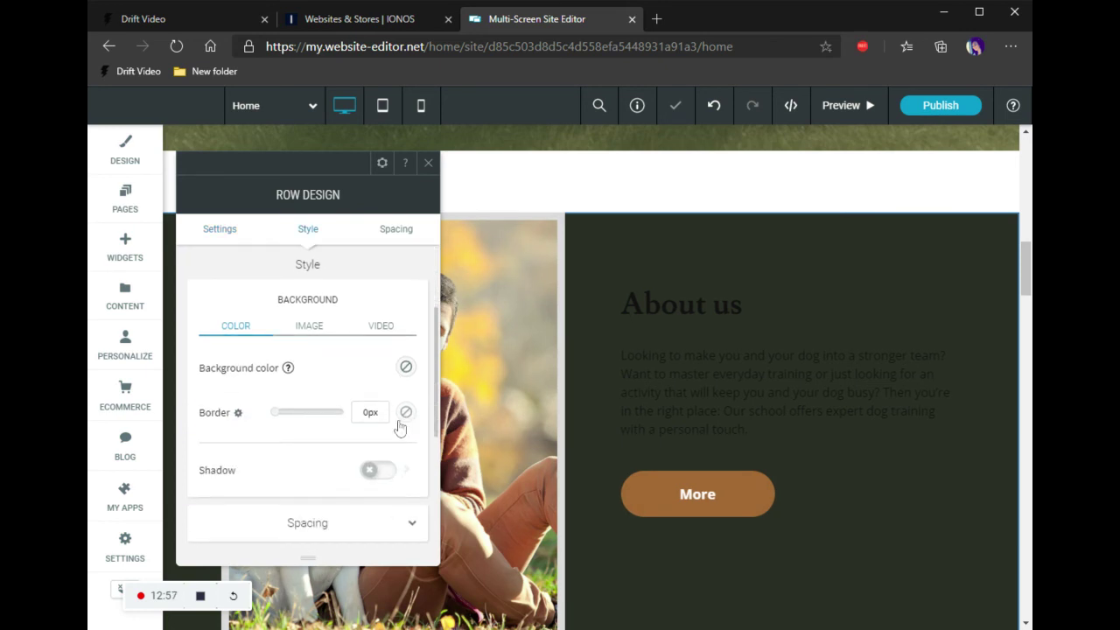
{"action": "left_click", "coordinate": [429, 165]}
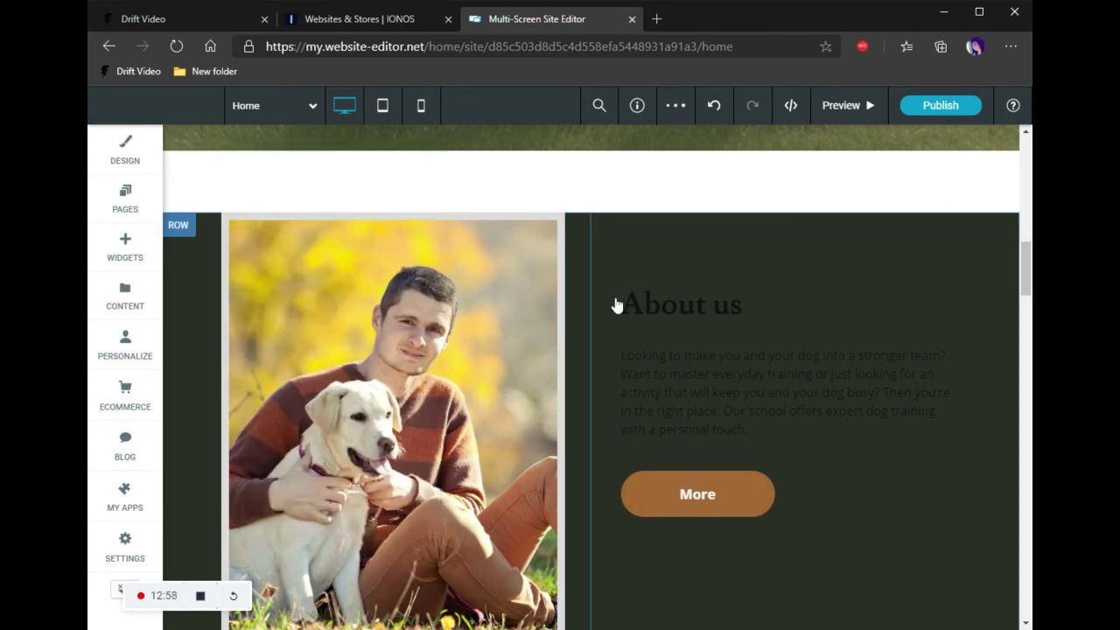
View the design settings of the About us text column and of the row containing it.
{"action": "left_click", "coordinate": [757, 265]}
{"action": "left_click", "coordinate": [791, 303]}
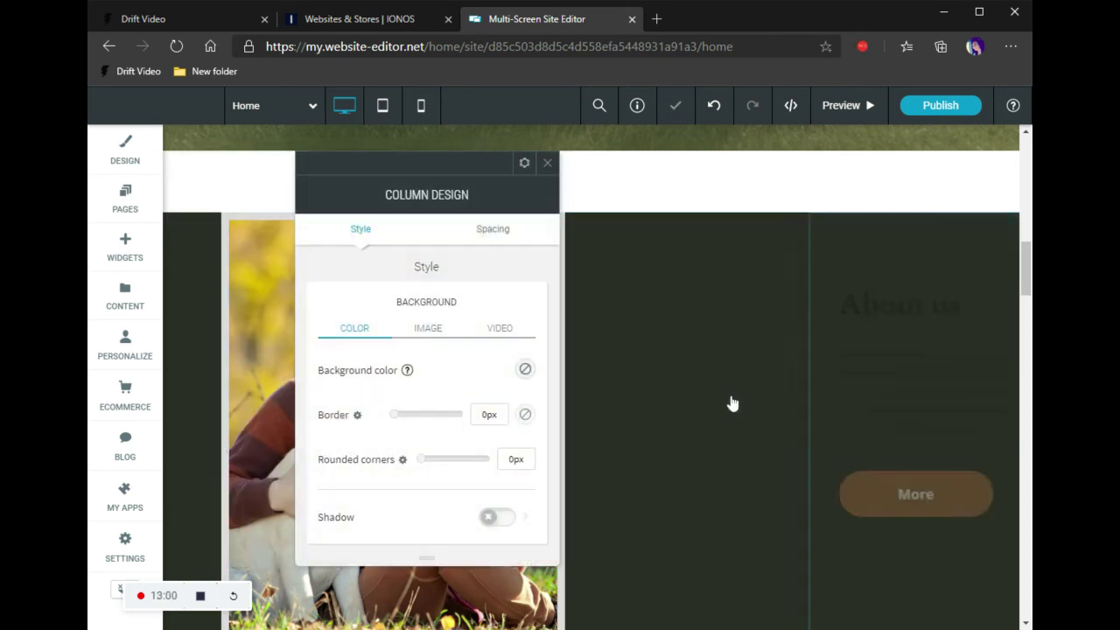
{"action": "left_click", "coordinate": [547, 164]}
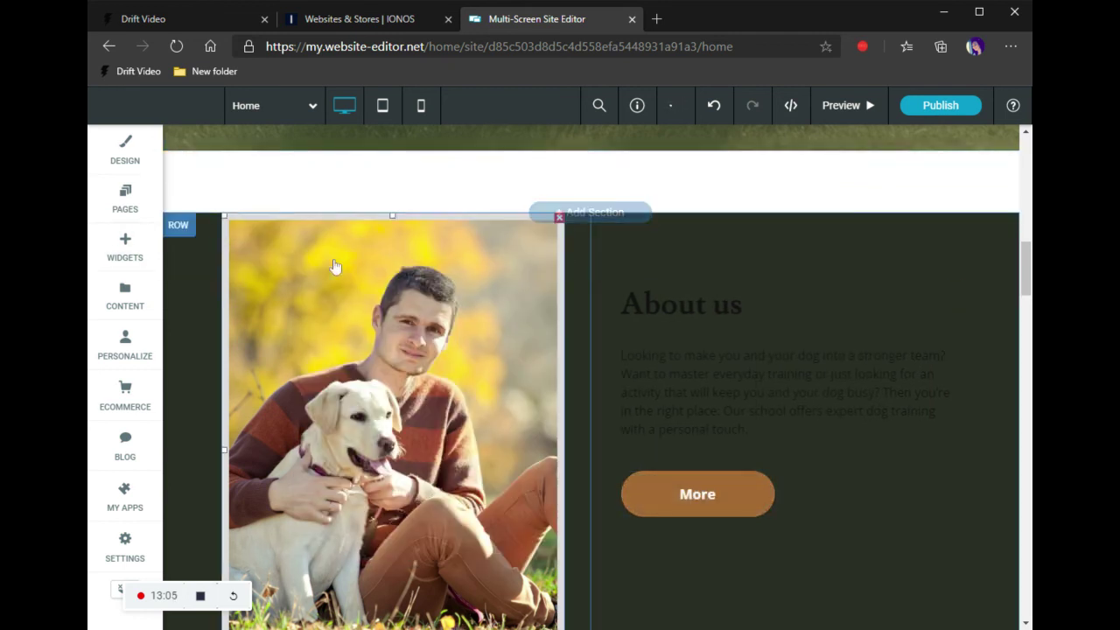
{"action": "left_click", "coordinate": [957, 275]}
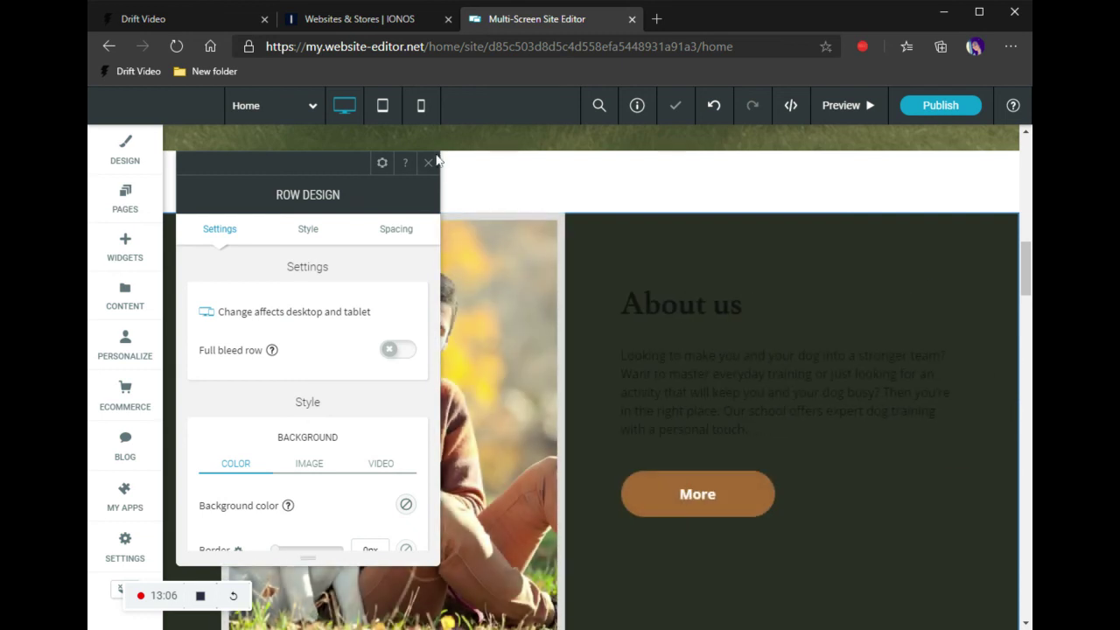
{"action": "left_click", "coordinate": [428, 164]}
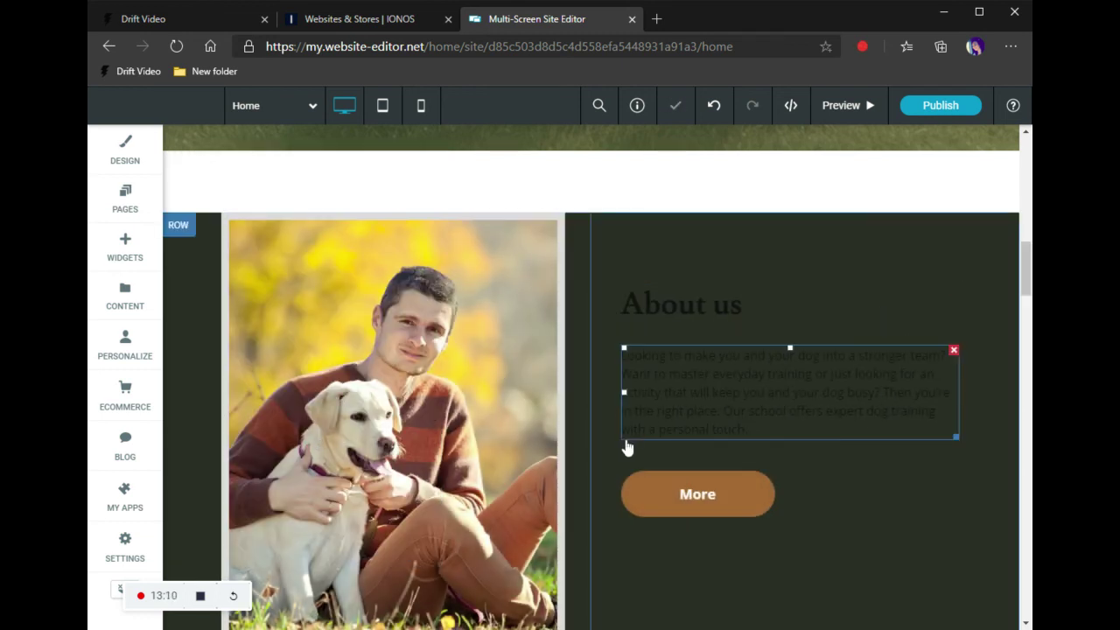
Set the background color of the About us row to white (#ffffff).
{"action": "scroll", "coordinate": [717, 472], "scroll_direction": "down", "scroll_amount": 3}
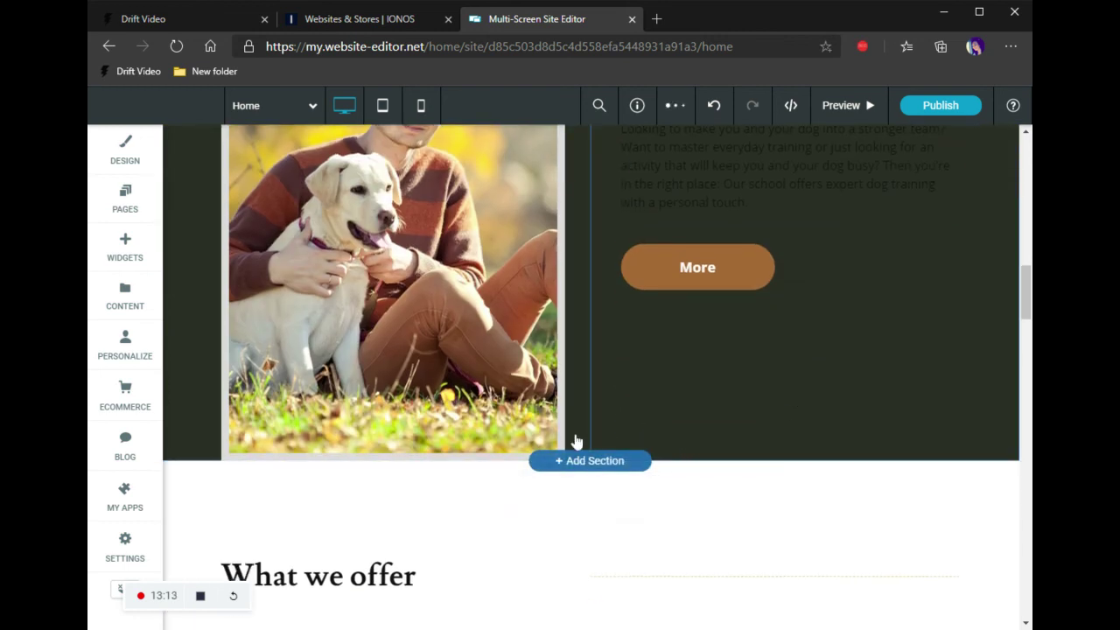
{"action": "scroll", "coordinate": [178, 287], "scroll_direction": "up", "scroll_amount": 4}
{"action": "left_click", "coordinate": [207, 308]}
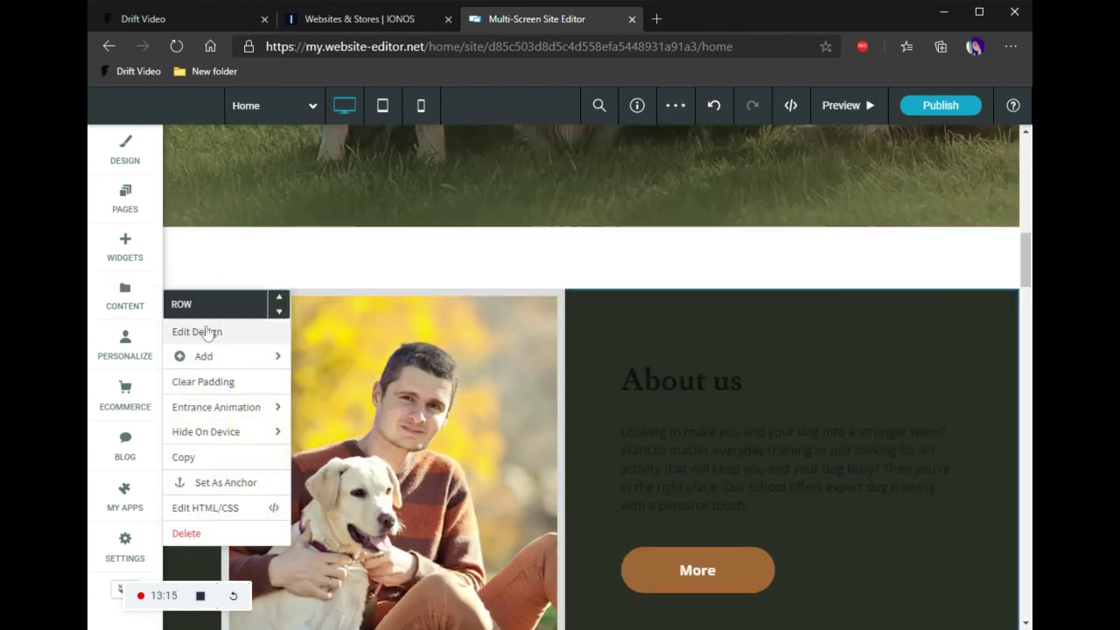
{"action": "left_click", "coordinate": [207, 337]}
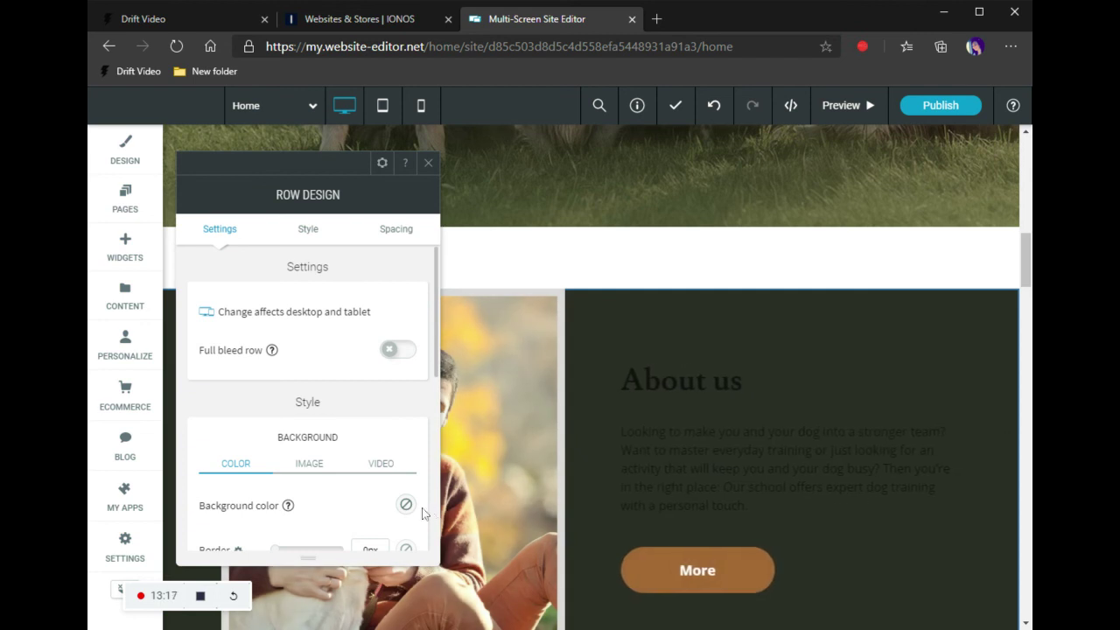
{"action": "left_click", "coordinate": [405, 508]}
{"action": "left_click", "coordinate": [494, 313]}
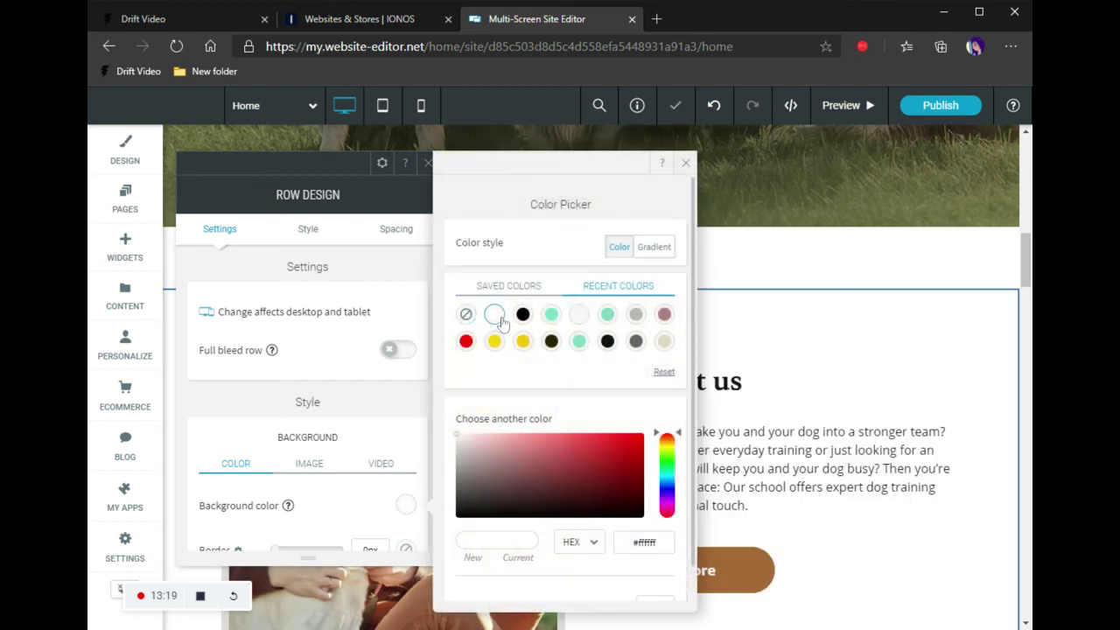
{"action": "left_click", "coordinate": [429, 166]}
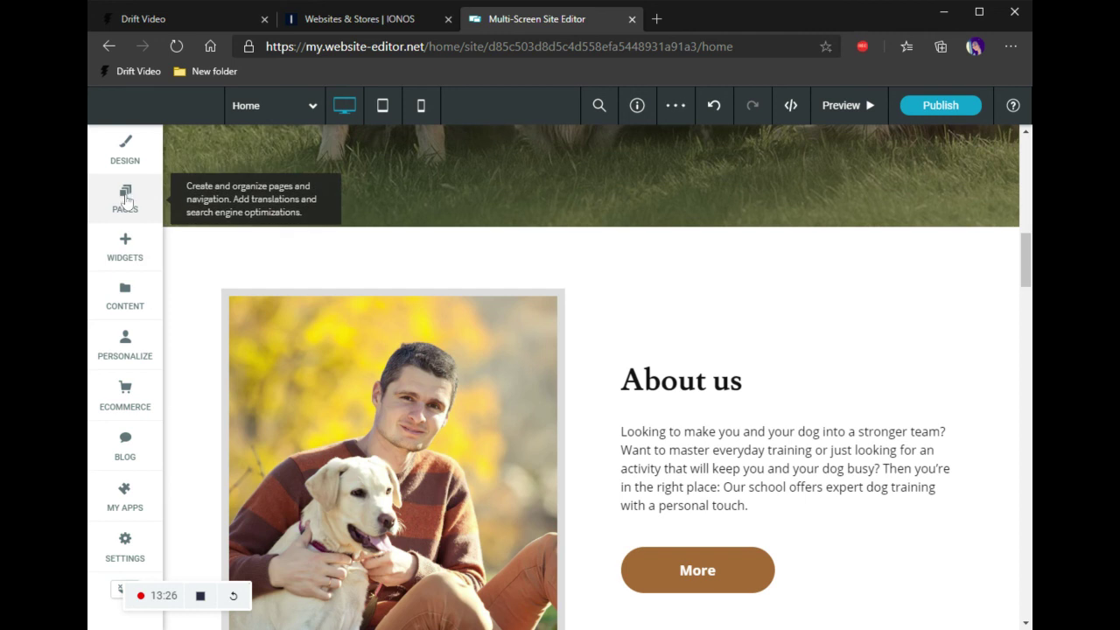
Look over the site's page list and examine the available widgets, including the Basics, Business, Social and Advanced categories.
{"action": "left_click", "coordinate": [125, 200]}
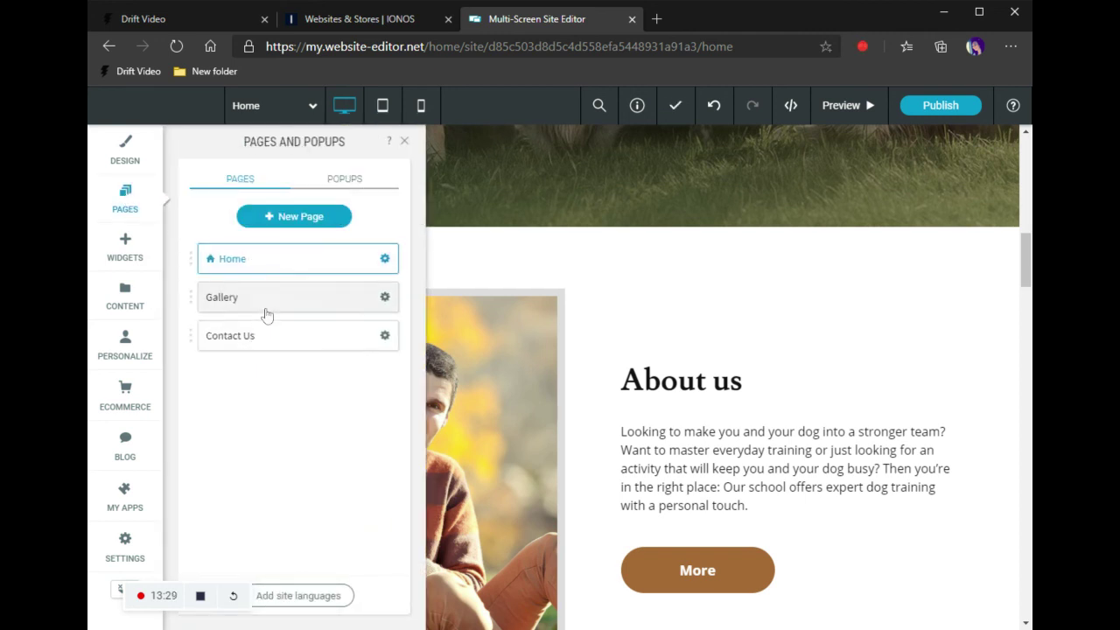
{"action": "left_click", "coordinate": [122, 246]}
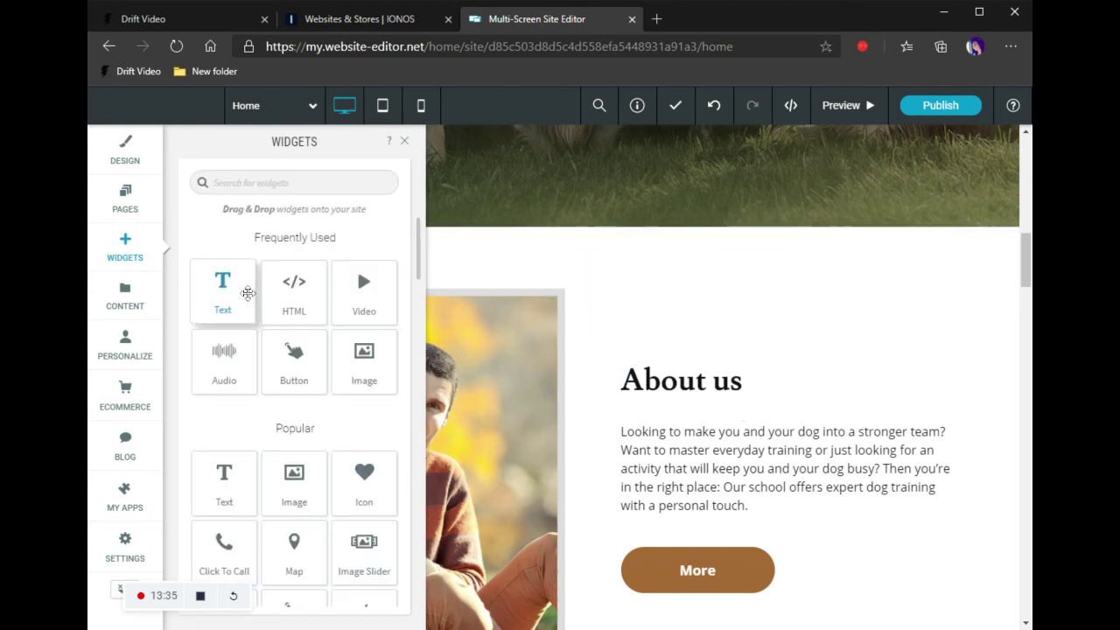
{"action": "scroll", "coordinate": [309, 449], "scroll_direction": "down", "scroll_amount": 3}
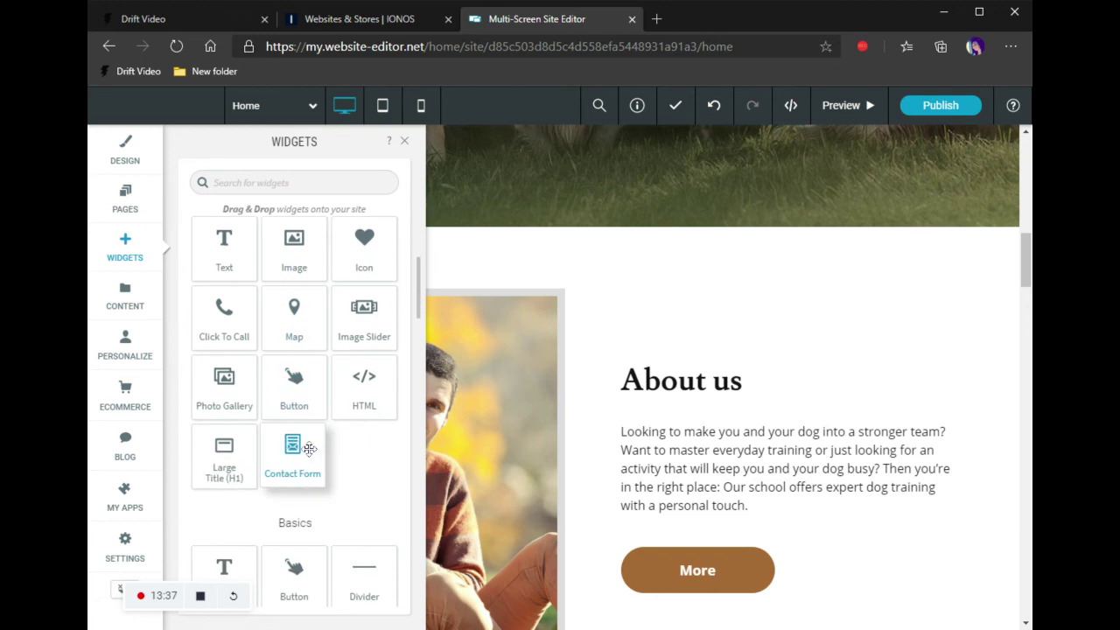
{"action": "scroll", "coordinate": [239, 410], "scroll_direction": "down", "scroll_amount": 4}
{"action": "scroll", "coordinate": [239, 411], "scroll_direction": "down", "scroll_amount": 2}
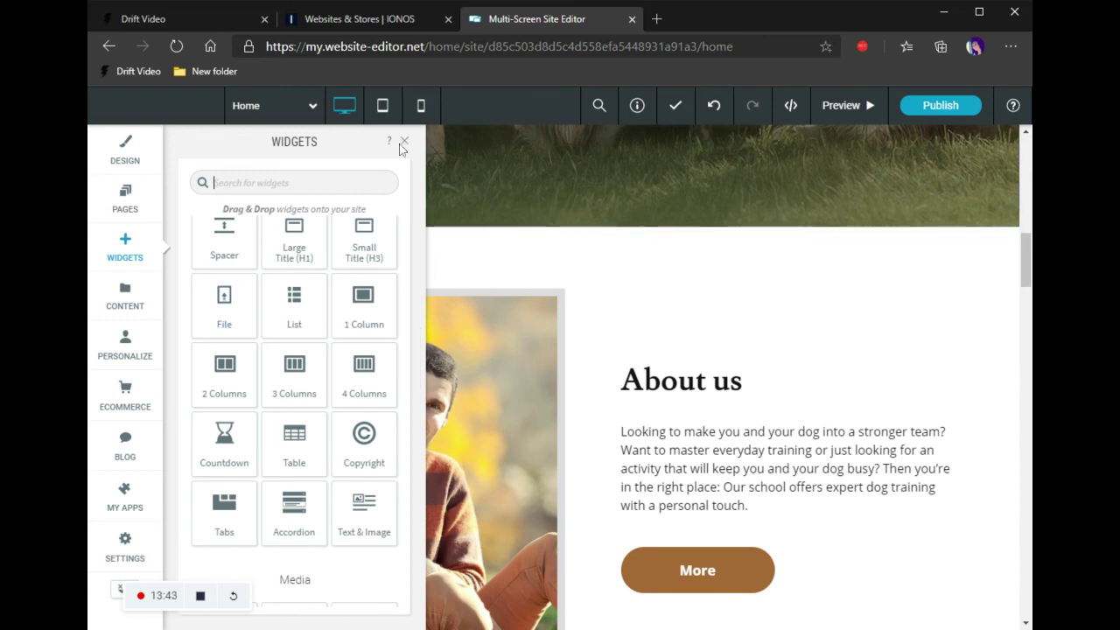
{"action": "scroll", "coordinate": [350, 385], "scroll_direction": "down", "scroll_amount": 4}
{"action": "scroll", "coordinate": [354, 411], "scroll_direction": "down", "scroll_amount": 5}
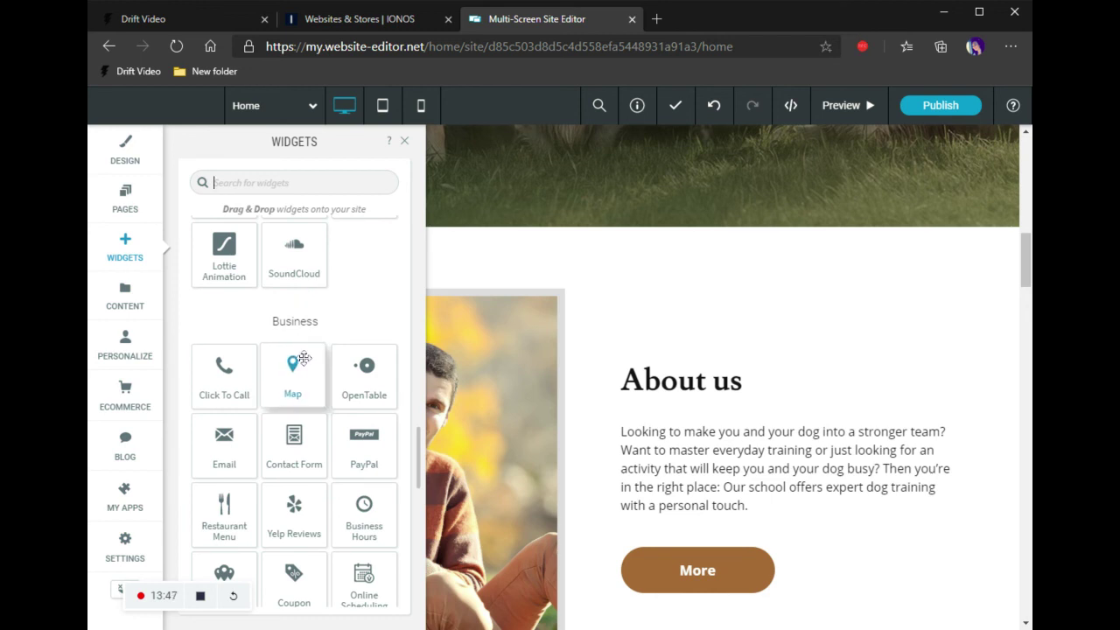
{"action": "scroll", "coordinate": [304, 358], "scroll_direction": "down", "scroll_amount": 1}
{"action": "scroll", "coordinate": [304, 357], "scroll_direction": "down", "scroll_amount": 3}
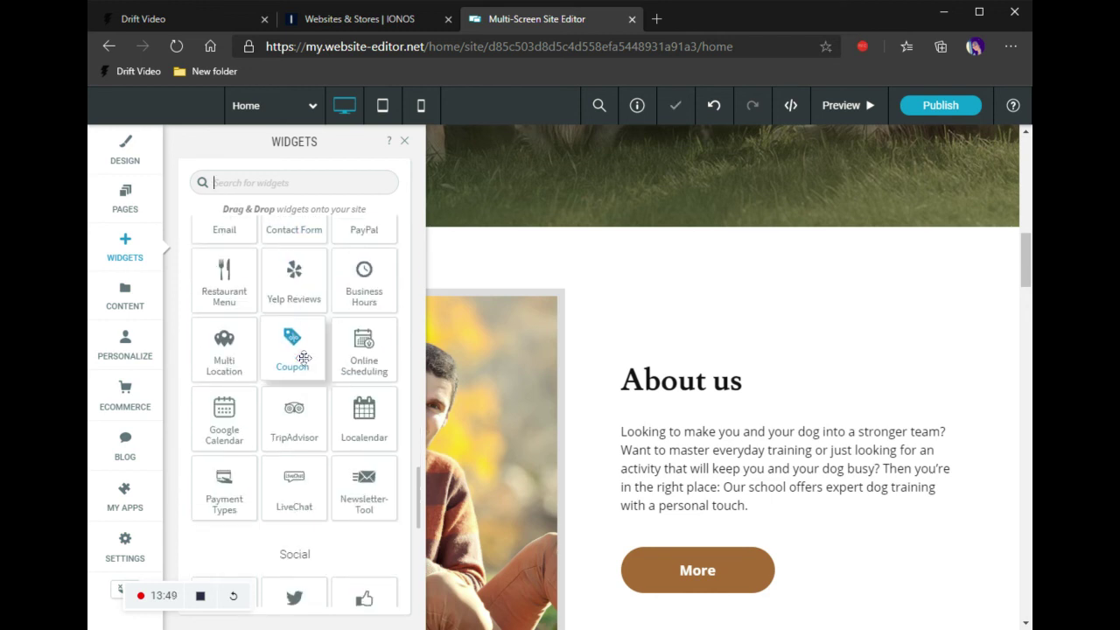
{"action": "scroll", "coordinate": [304, 357], "scroll_direction": "down", "scroll_amount": 2}
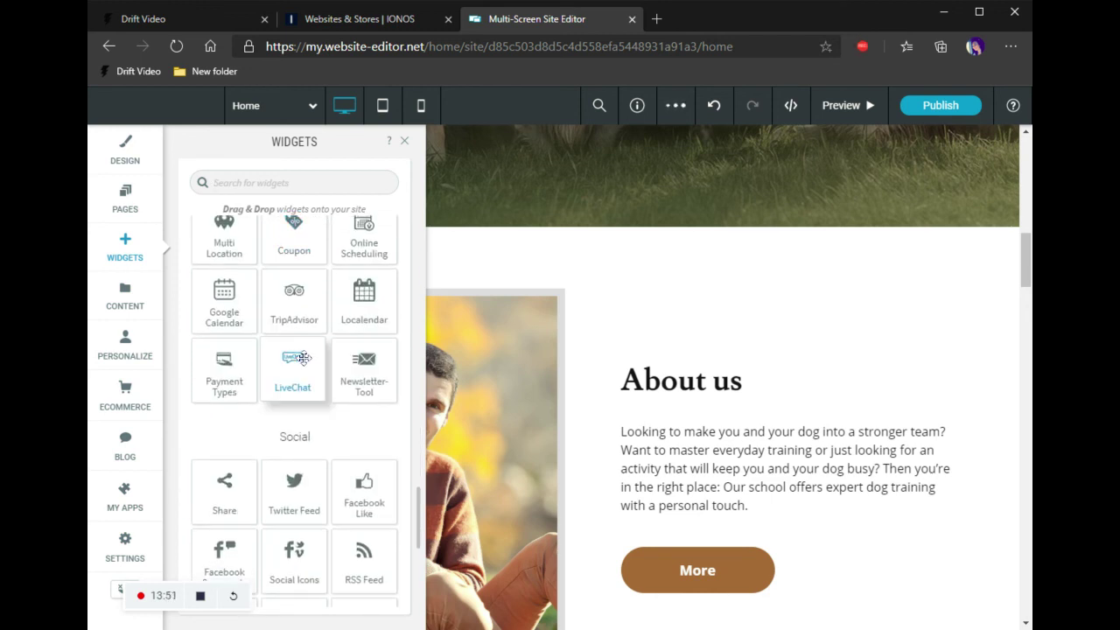
{"action": "scroll", "coordinate": [304, 358], "scroll_direction": "down", "scroll_amount": 3}
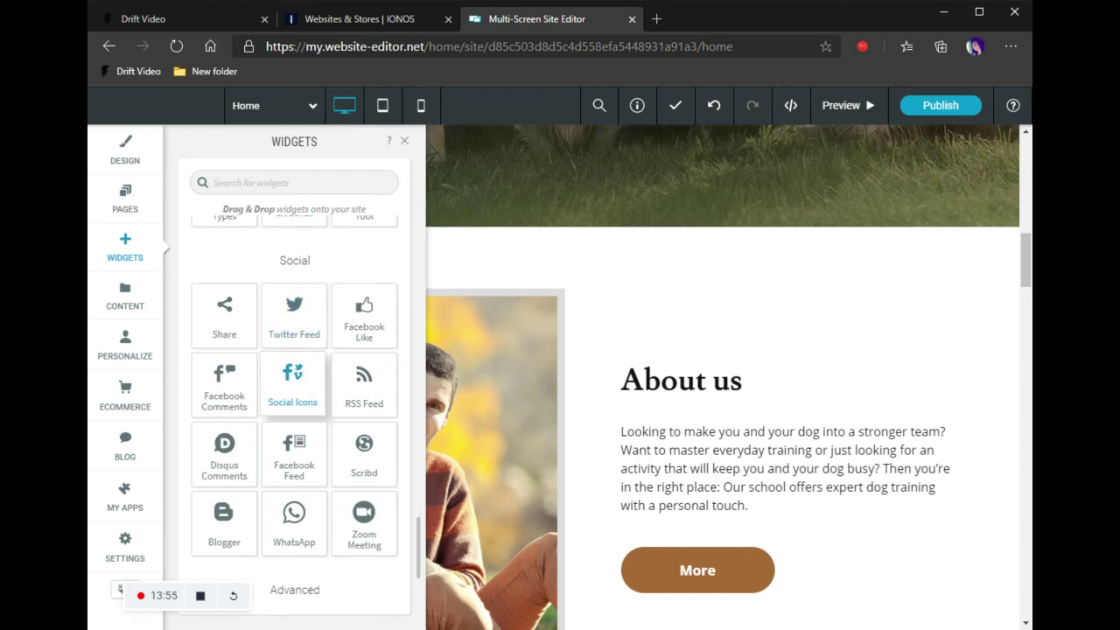
{"action": "scroll", "coordinate": [304, 358], "scroll_direction": "down", "scroll_amount": 3}
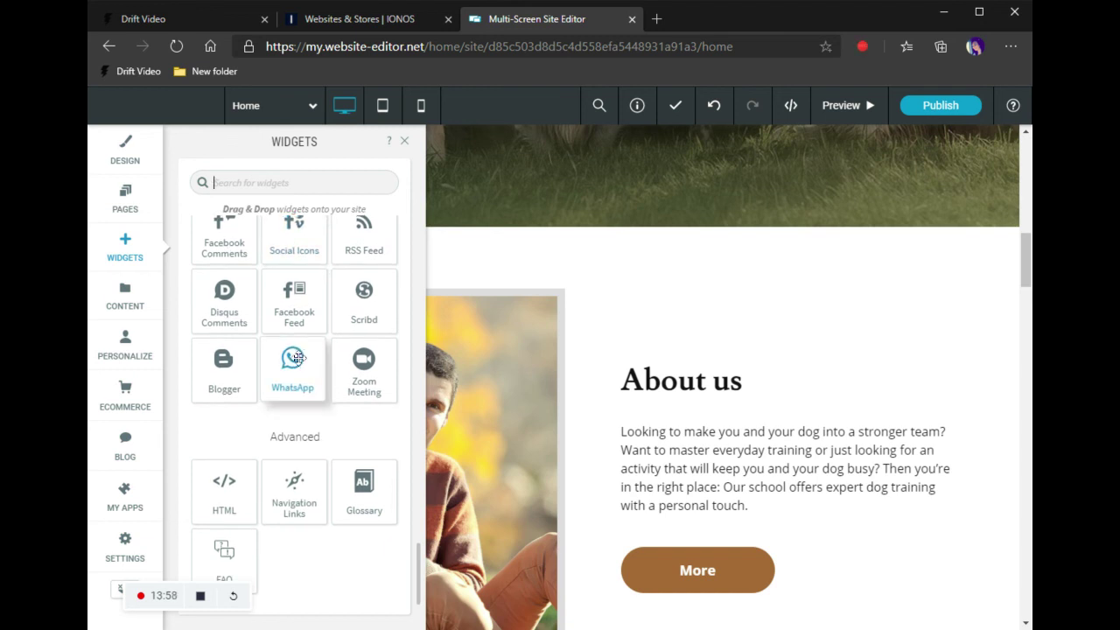
{"action": "left_click_drag", "start_coordinate": [225, 480], "coordinate": [111, 433]}
{"action": "scroll", "coordinate": [289, 354], "scroll_direction": "up", "scroll_amount": 3}
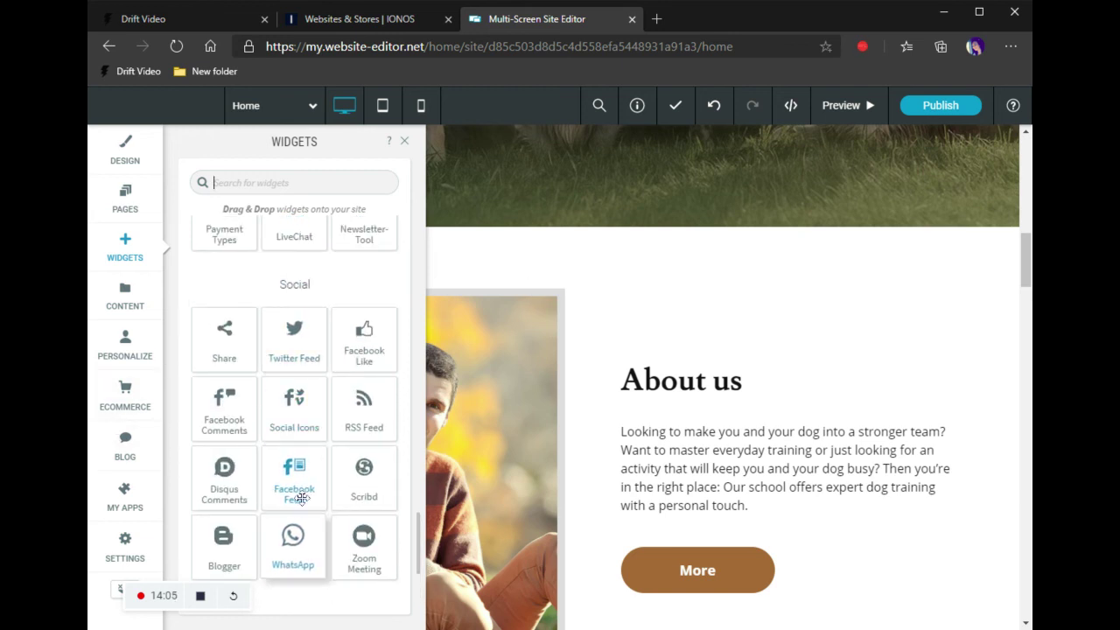
{"action": "scroll", "coordinate": [294, 359], "scroll_direction": "up", "scroll_amount": 3}
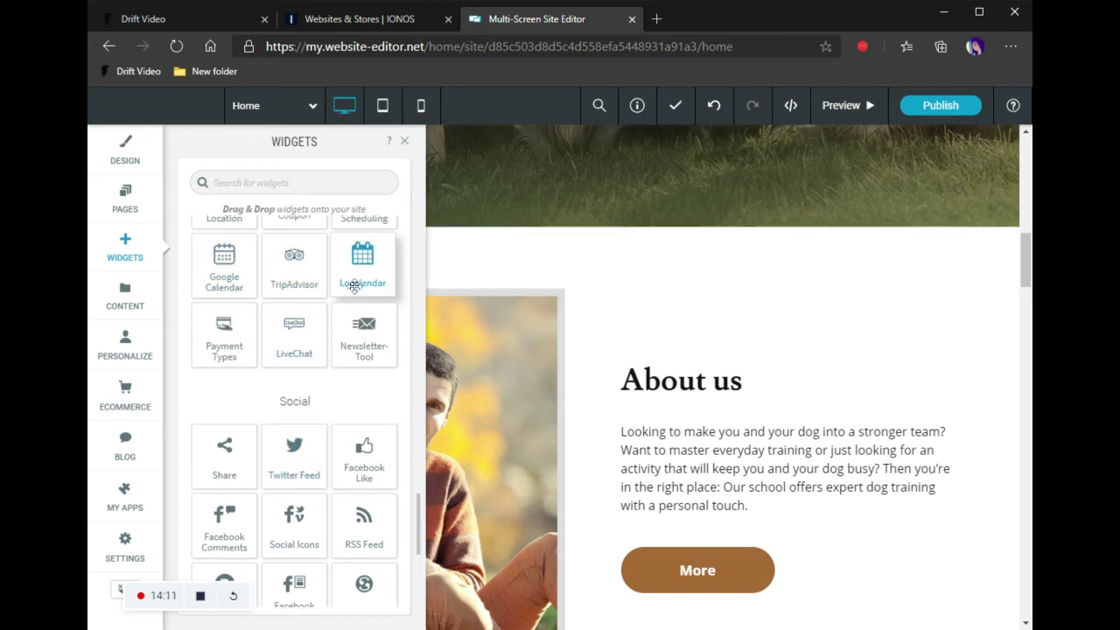
{"action": "left_click", "coordinate": [405, 142]}
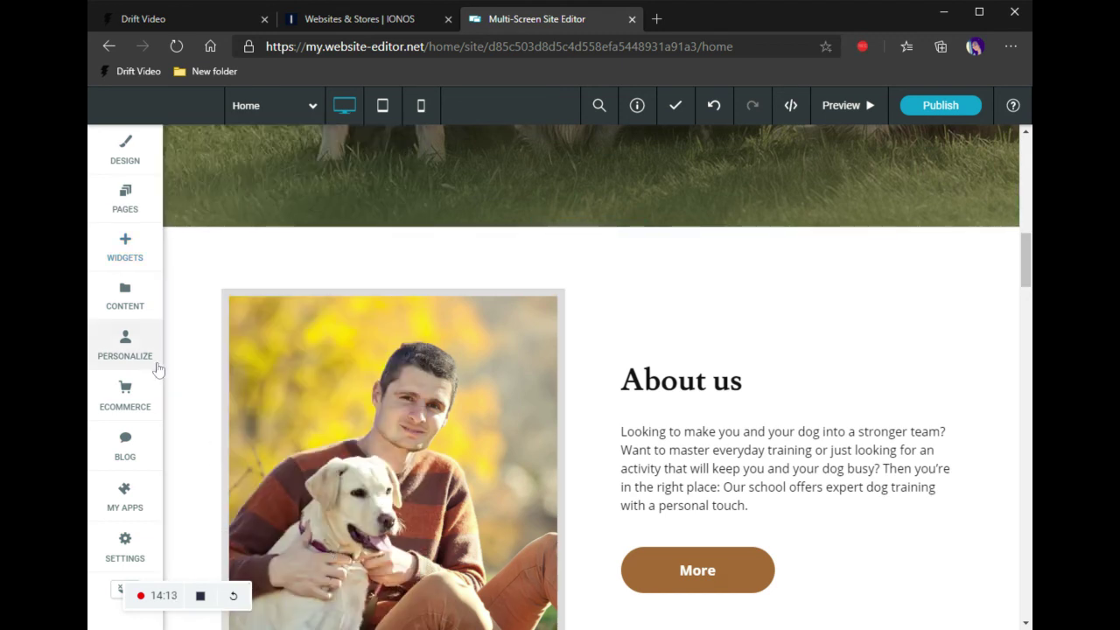
View the content library, website personalization and blog options, and return to the home page banner.
{"action": "left_click", "coordinate": [125, 296]}
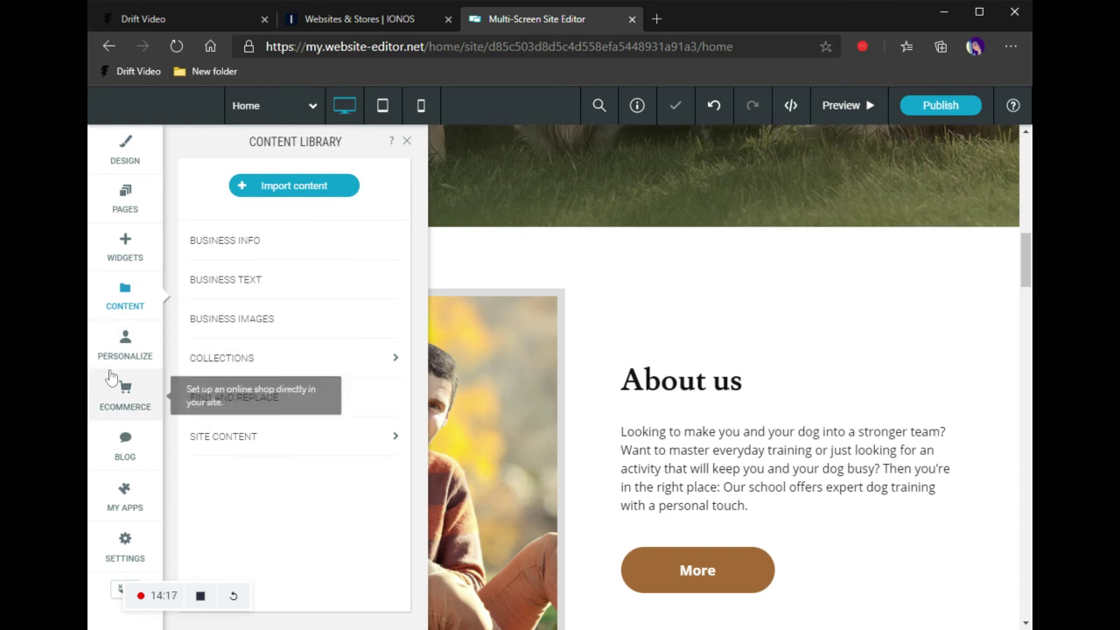
{"action": "left_click_drag", "start_coordinate": [128, 355], "coordinate": [97, 355]}
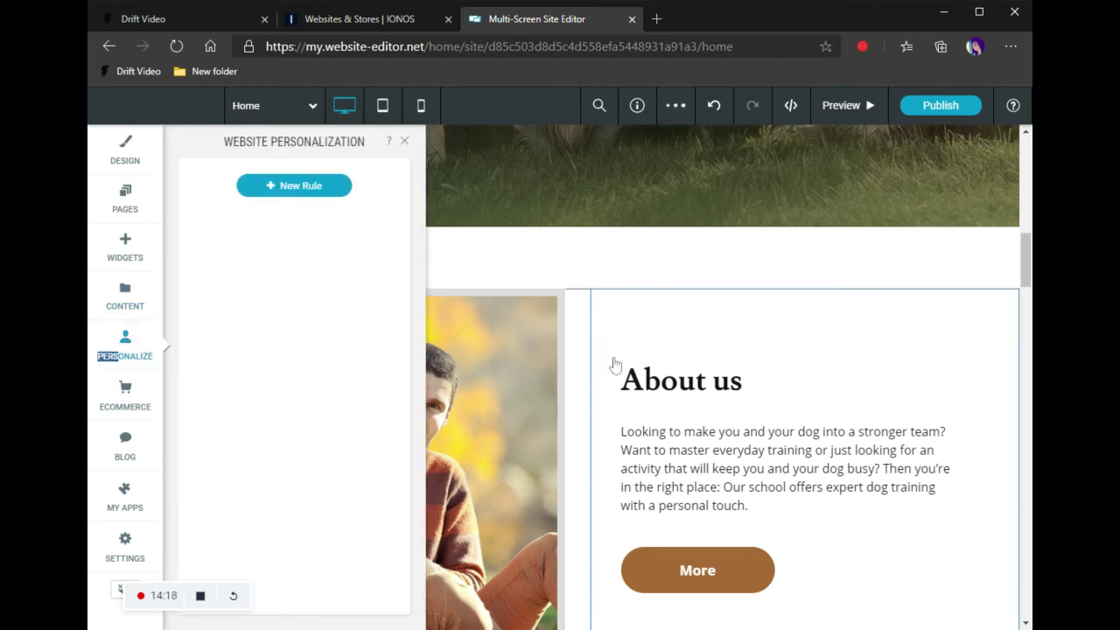
{"action": "left_click", "coordinate": [125, 444]}
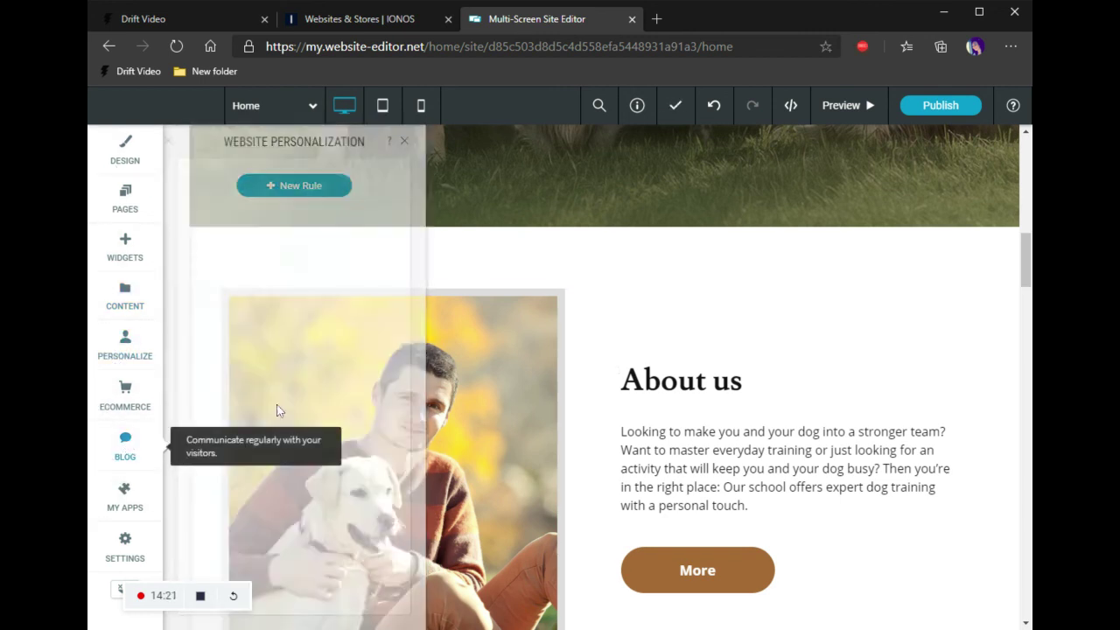
{"action": "left_click", "coordinate": [404, 143]}
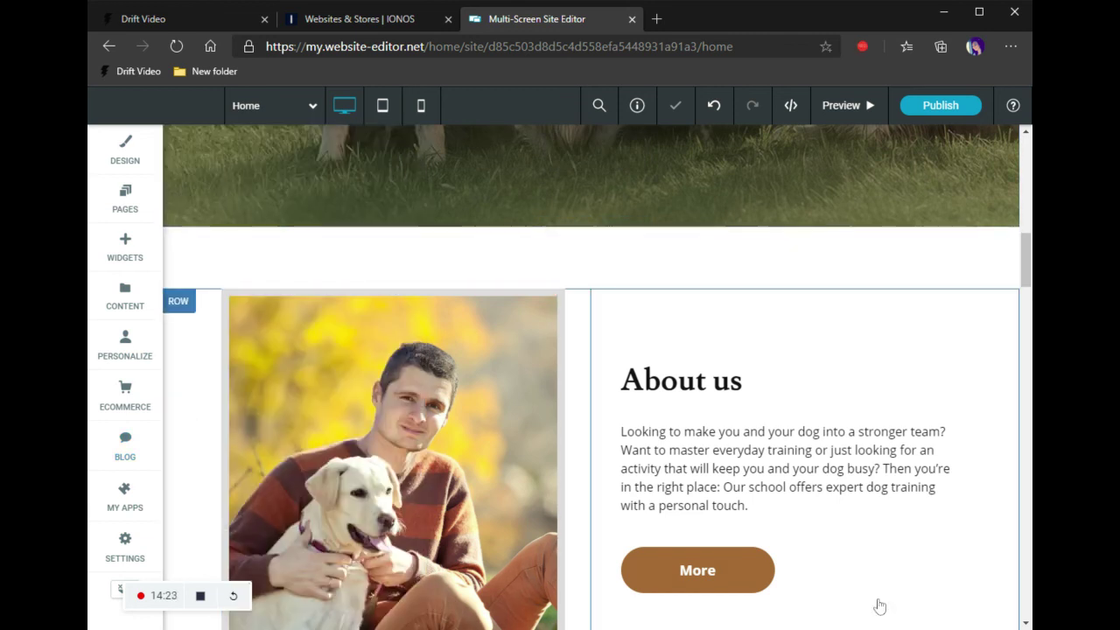
{"action": "scroll", "coordinate": [488, 391], "scroll_direction": "up", "scroll_amount": 4}
{"action": "scroll", "coordinate": [488, 391], "scroll_direction": "up", "scroll_amount": 6}
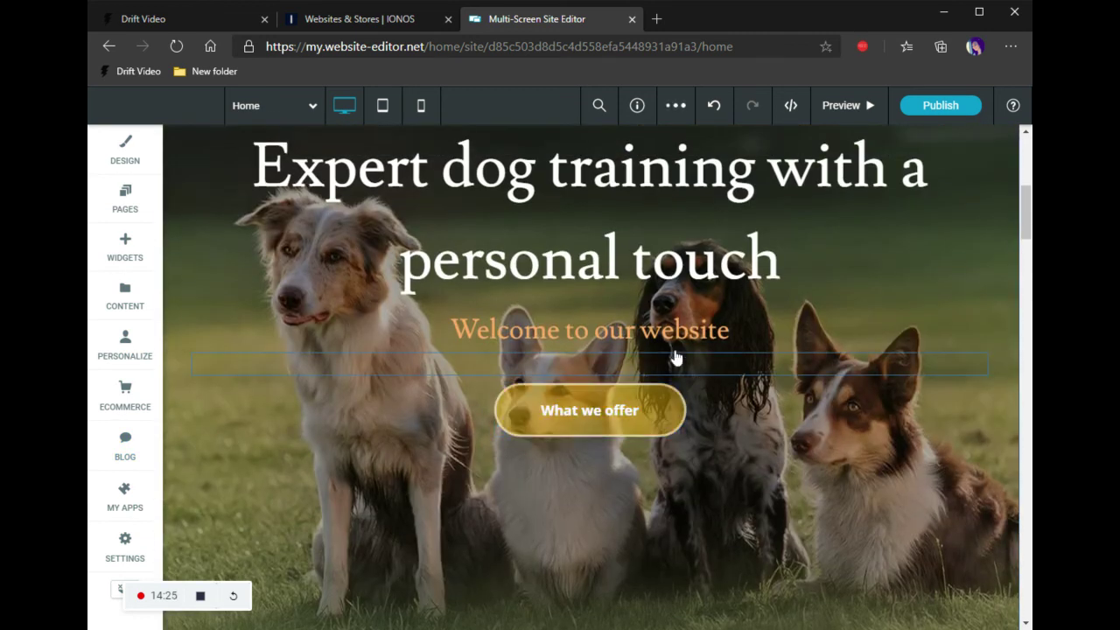